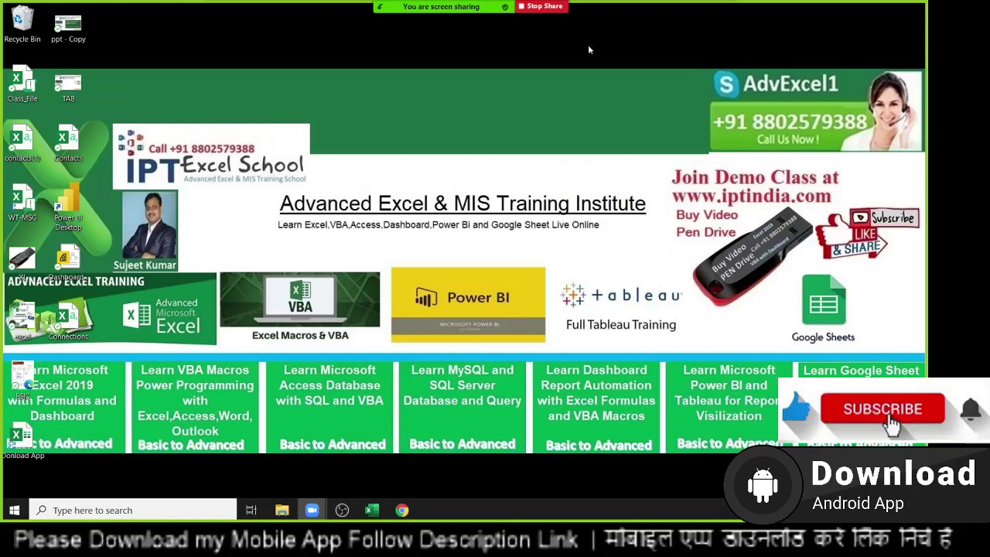
# Return to Excel from the meeting and create a new blank workbook, Book3
pyautogui.moveTo(588, 23)
pyautogui.click(721, 13)
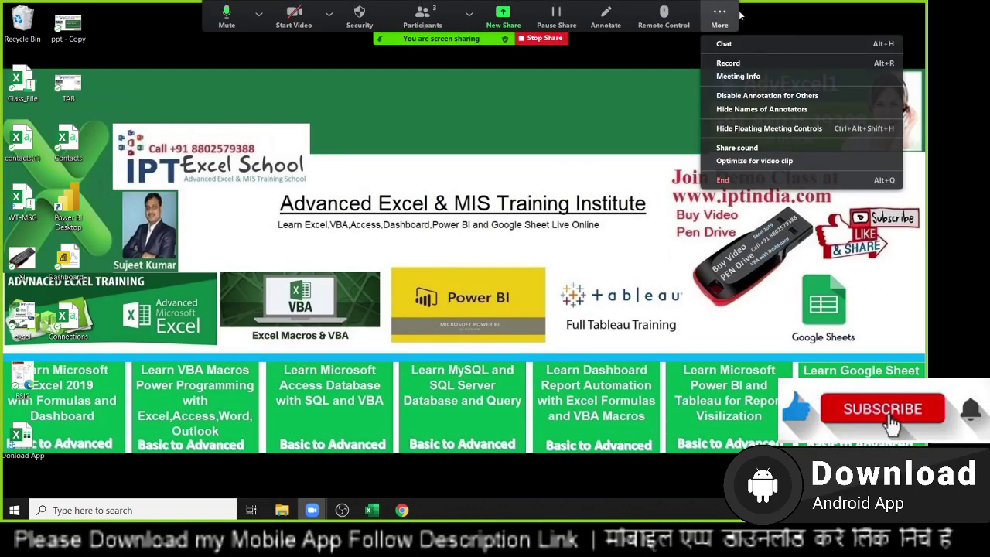
pyautogui.click(731, 64)
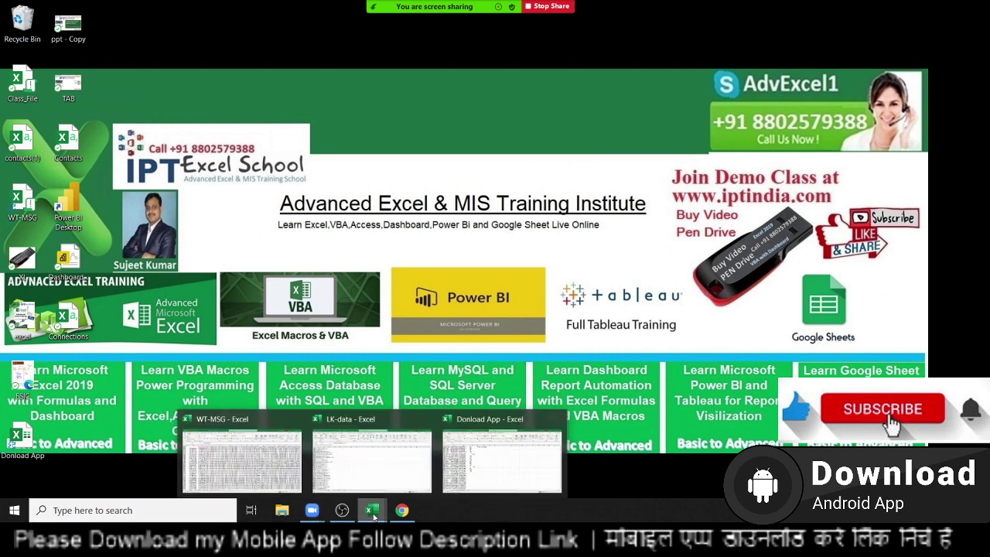
pyautogui.moveTo(372, 510)
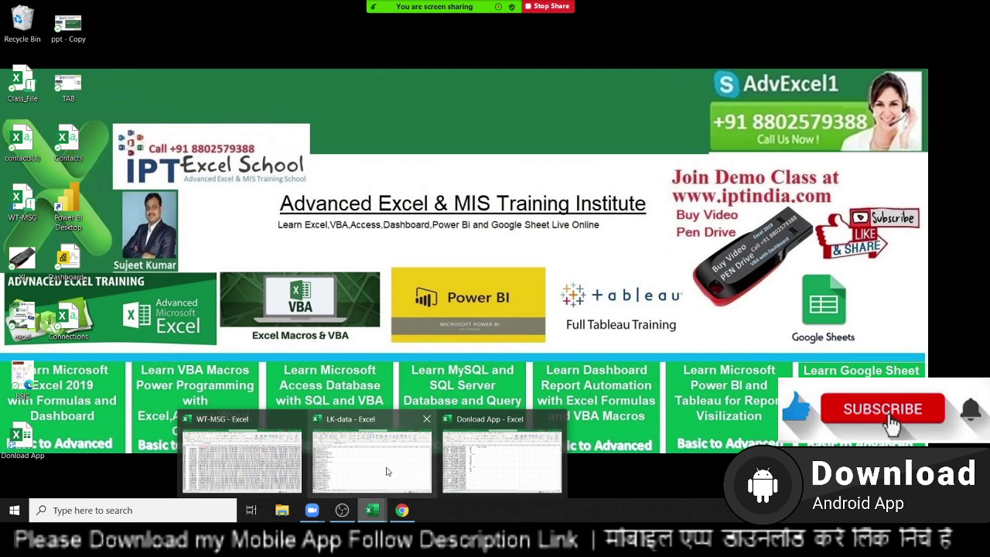
pyautogui.click(499, 463)
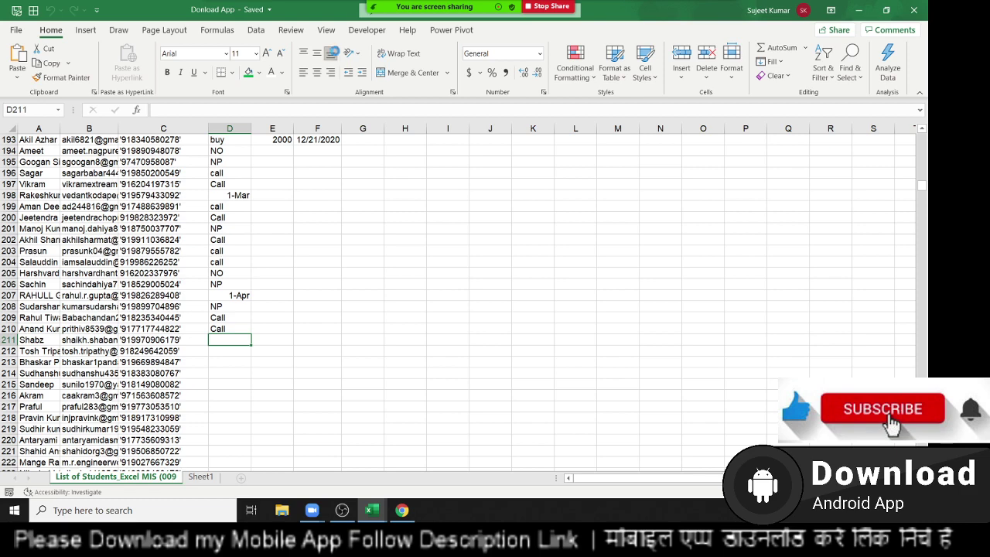
pyautogui.hotkey('ctrl', 'n')
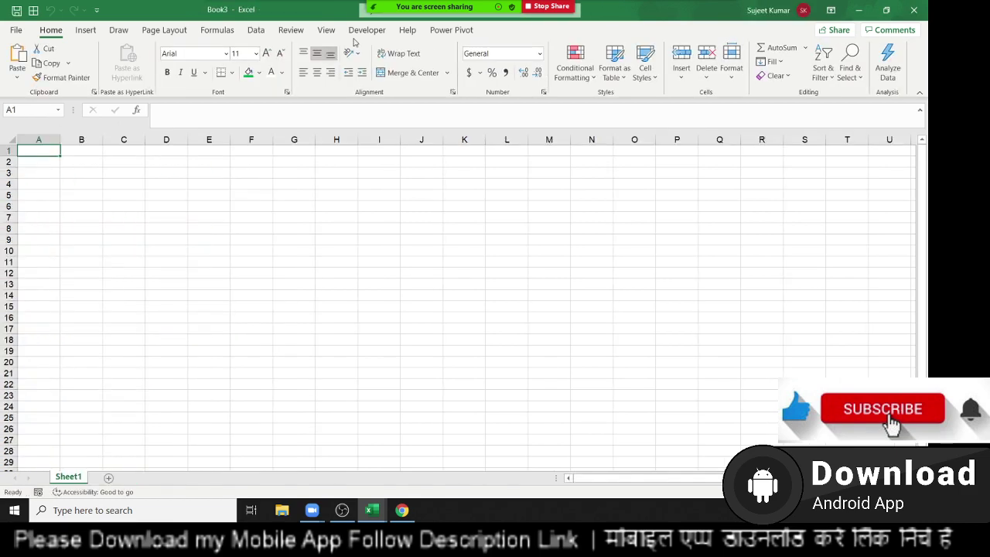
# Open the Visual Basic editor from the Developer tab and insert Module1 into Book3
pyautogui.click(362, 31)
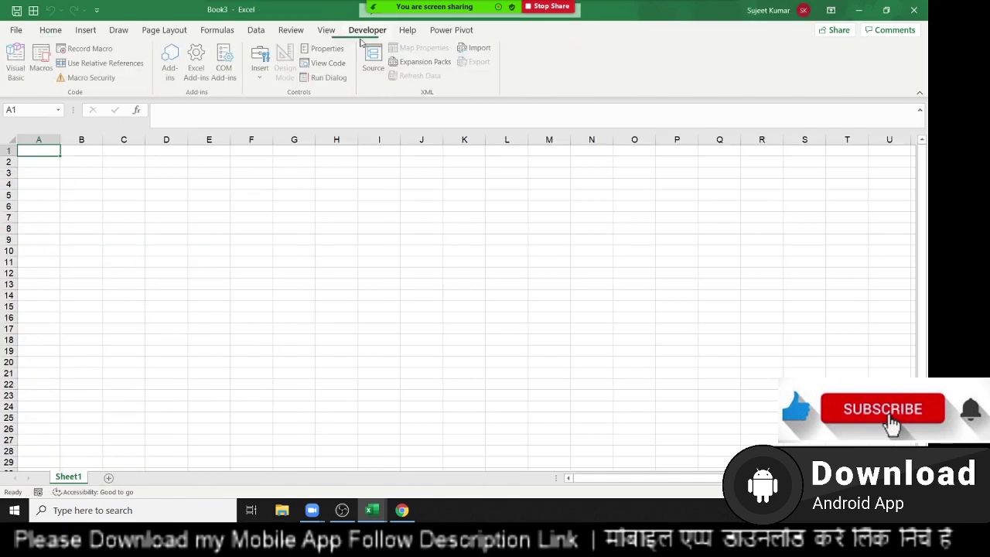
pyautogui.click(21, 64)
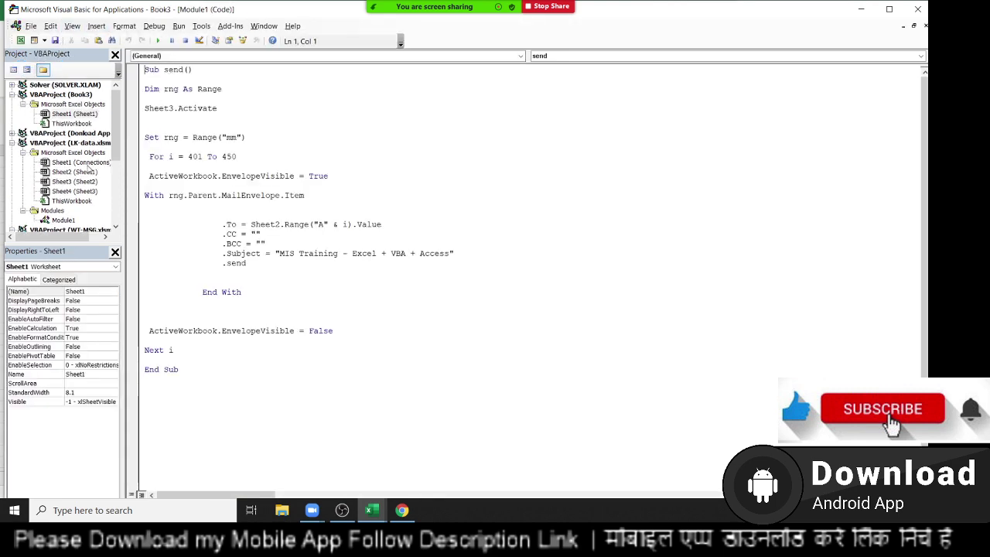
pyautogui.click(96, 25)
pyautogui.click(115, 66)
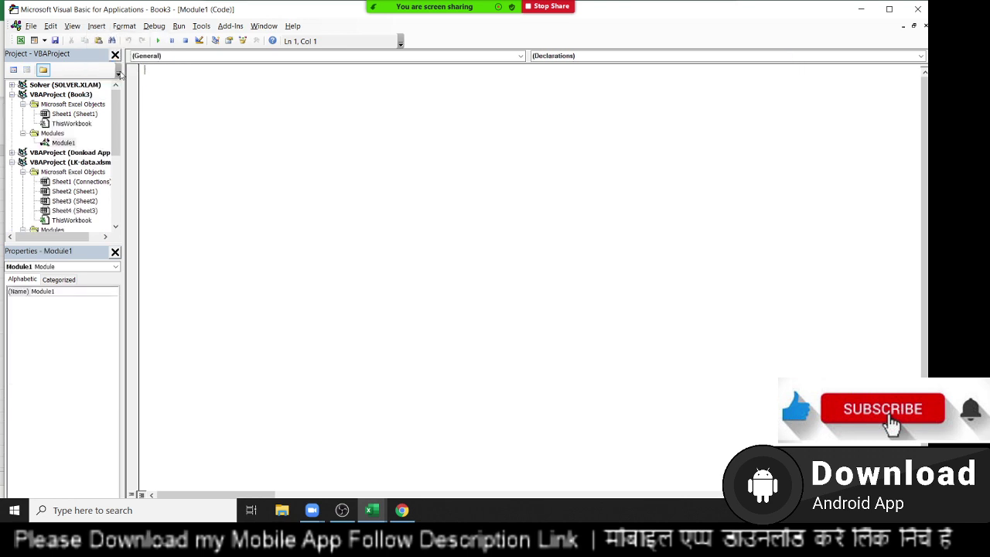
# Write 'sub rr' to create the Sub rr() … End Sub procedure with a blank line inside
pyautogui.write('sub ')
pyautogui.write('rr')
pyautogui.press('Return')
pyautogui.press('Return')
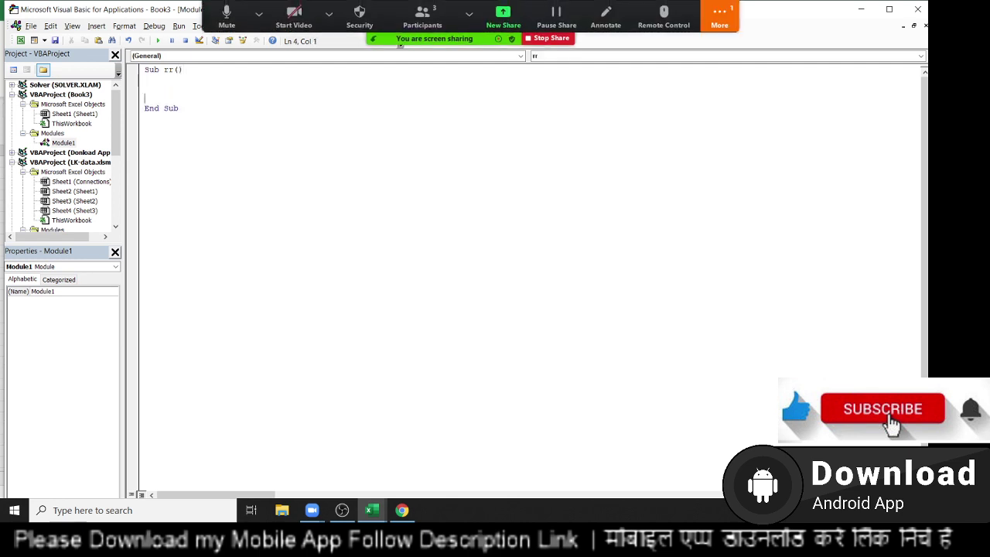
pyautogui.press('Return')
pyautogui.press('Return')
# Read the attendee's recording request in the Zoom meeting chat
pyautogui.click(329, 13)
pyautogui.click(720, 15)
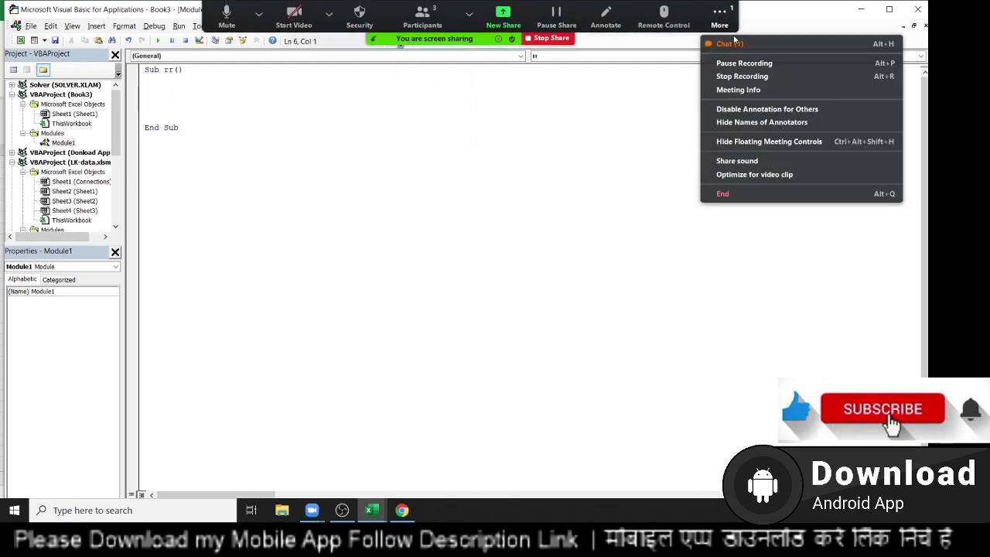
pyautogui.click(727, 44)
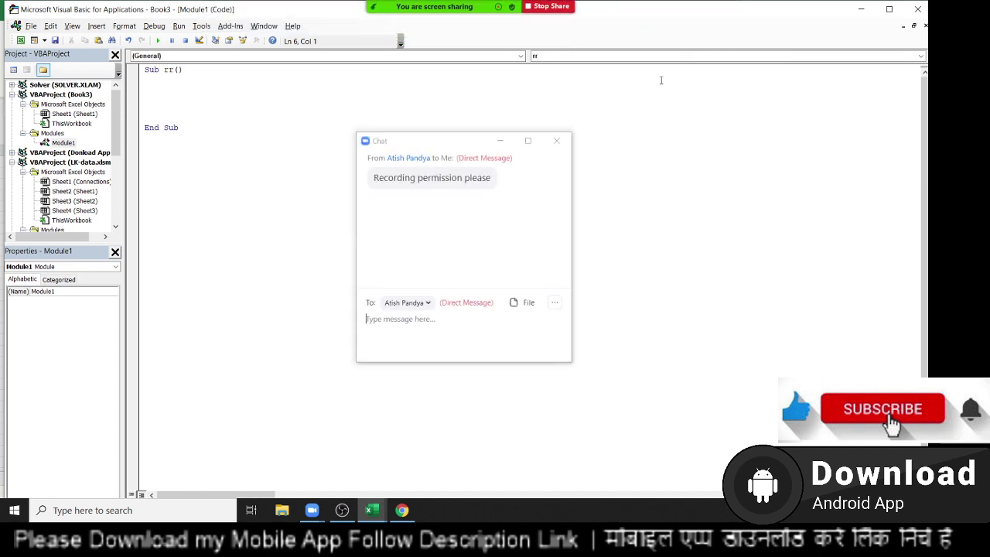
pyautogui.click(556, 141)
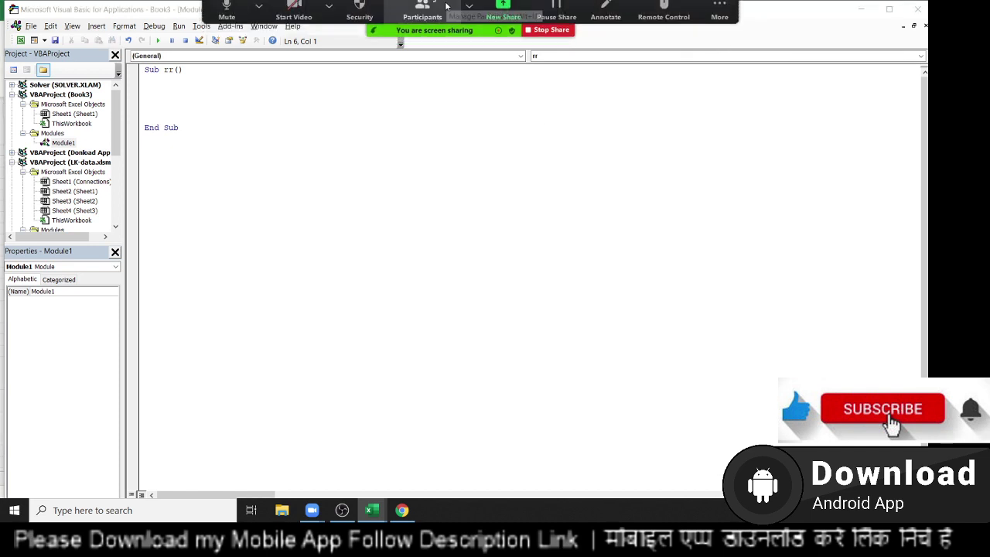
# Grant the requesting attendee Allow to Record, then add a blank line inside procedure rr
pyautogui.click(422, 16)
pyautogui.moveTo(433, 197)
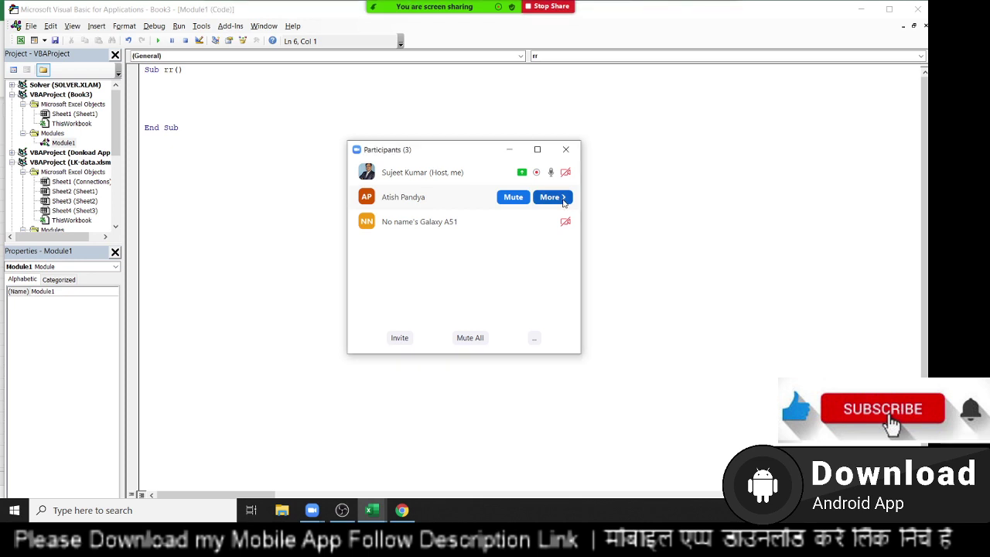
pyautogui.click(563, 198)
pyautogui.click(611, 258)
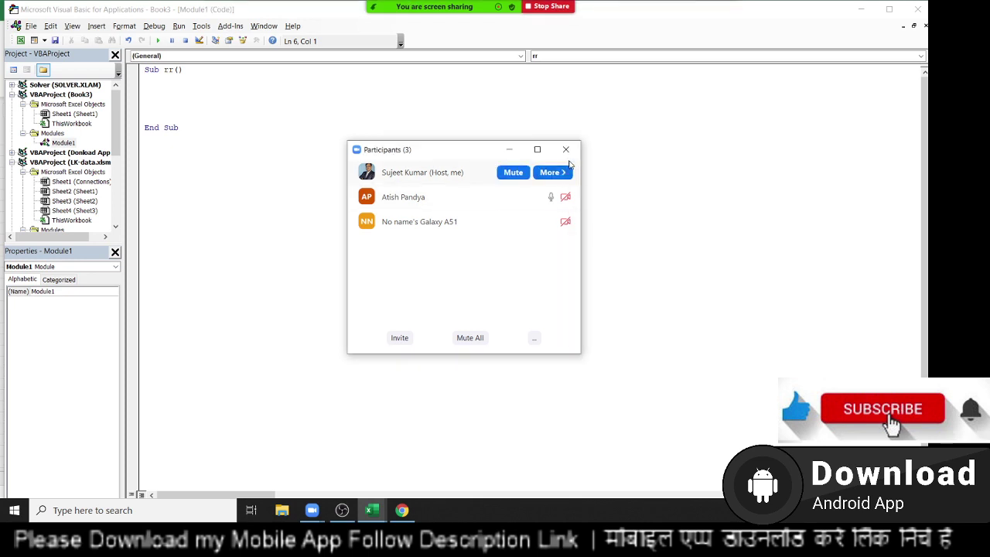
pyautogui.click(565, 150)
pyautogui.click(177, 95)
pyautogui.press('Return')
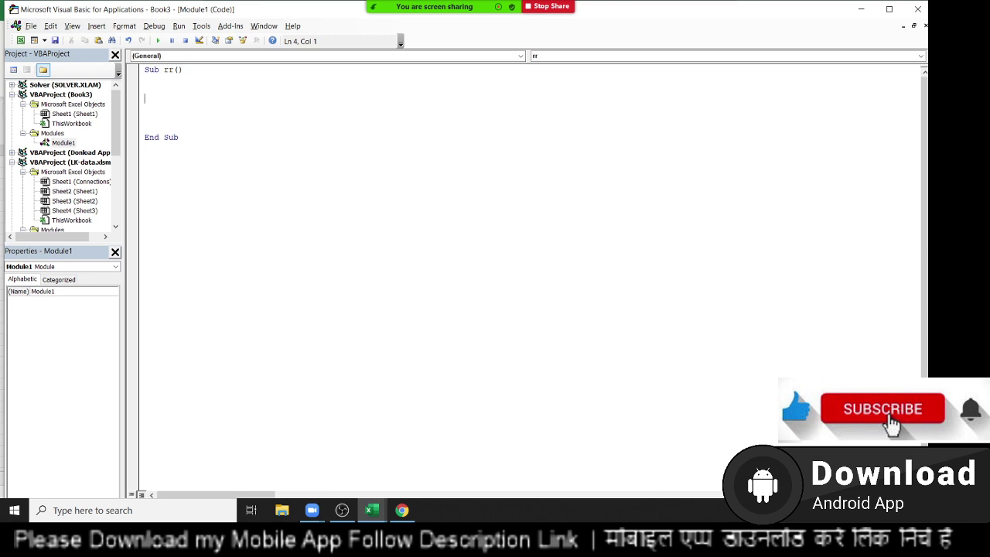
# Declare Dim fn As String, begin the line fn=dir(, and bring up File Explorer
pyautogui.write('dim fn ')
pyautogui.write('as str')
pyautogui.press('Return')
pyautogui.press('Return')
pyautogui.press('Return')
pyautogui.write('fn')
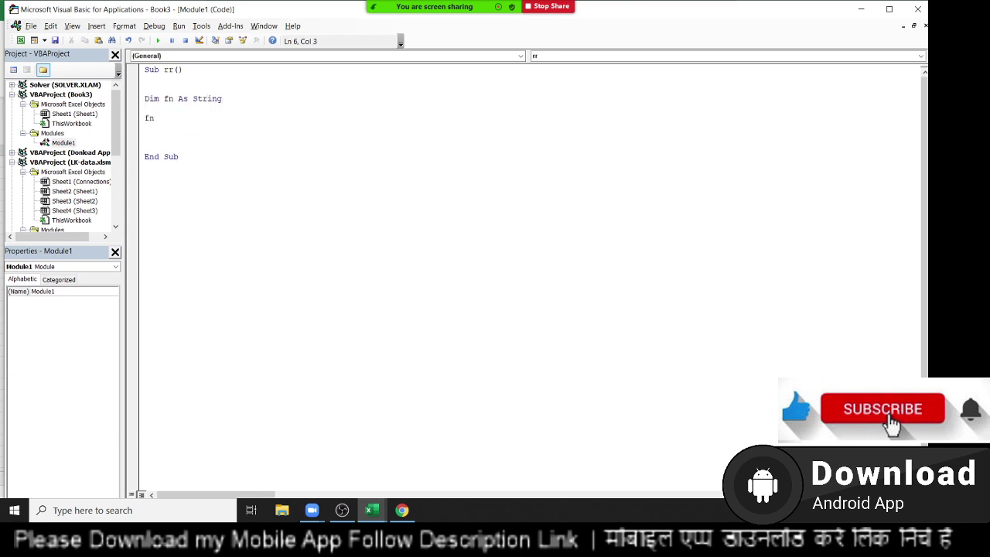
pyautogui.write('=d')
pyautogui.write('ir(')
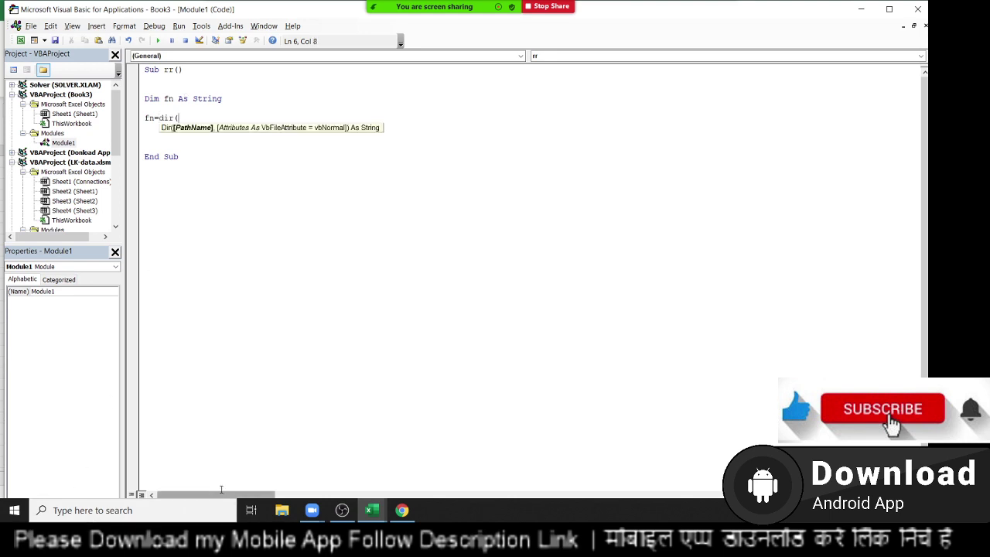
pyautogui.click(281, 515)
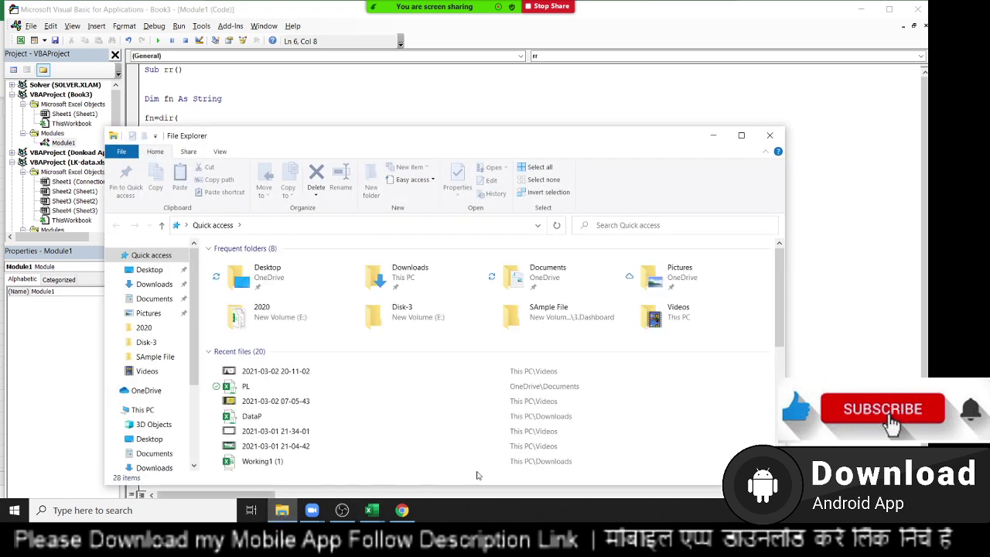
# Browse File Explorer to E:\2020\Data and show the folder's full path in the address bar
pyautogui.click(741, 135)
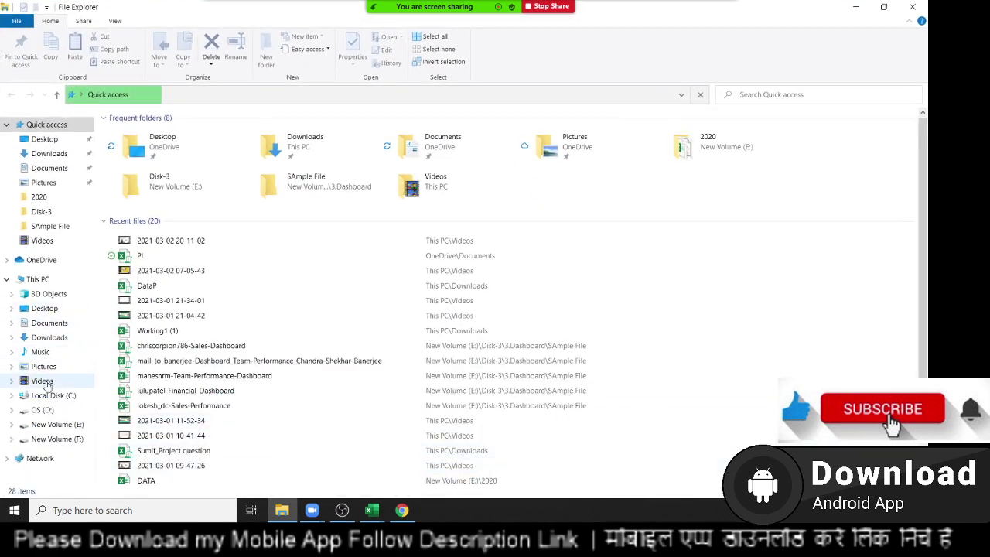
pyautogui.click(60, 424)
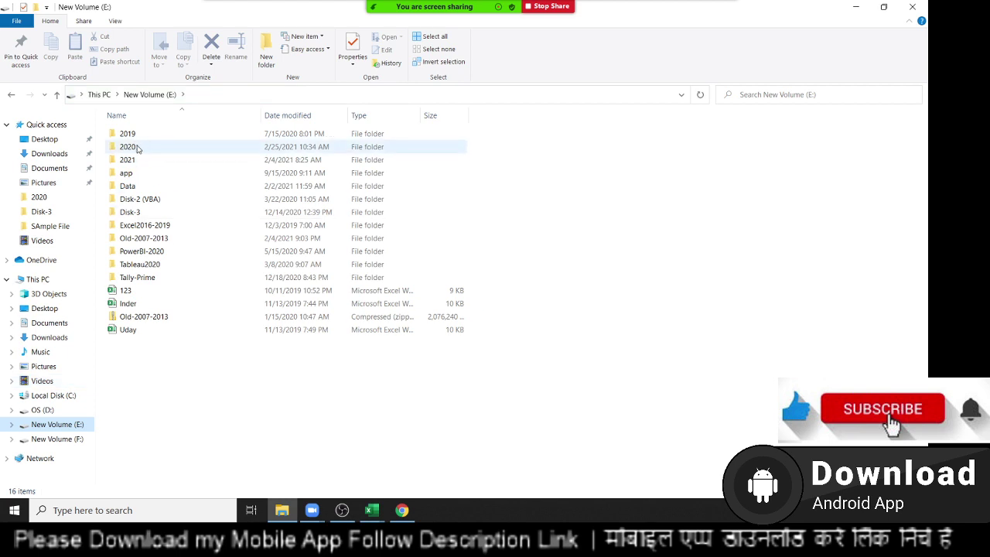
pyautogui.doubleClick(146, 146)
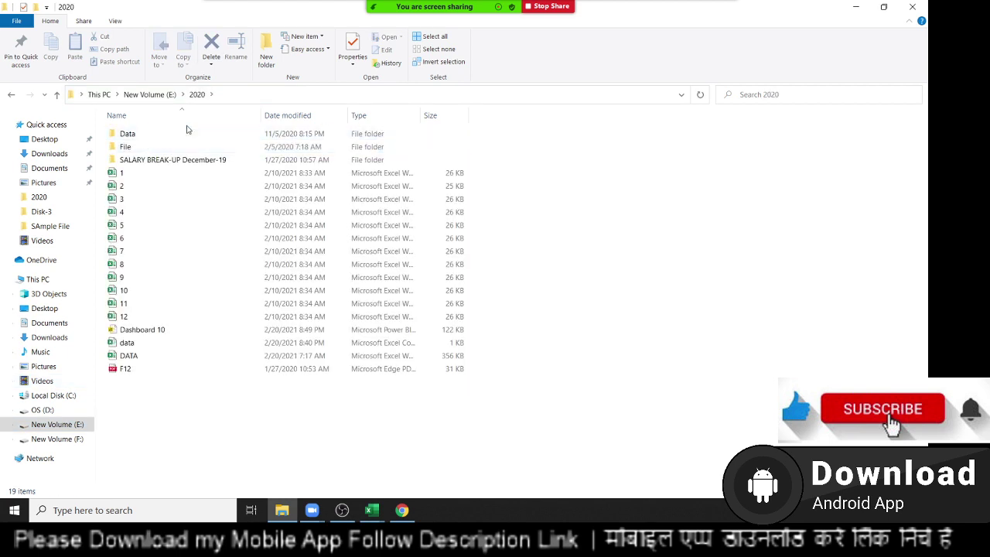
pyautogui.doubleClick(129, 134)
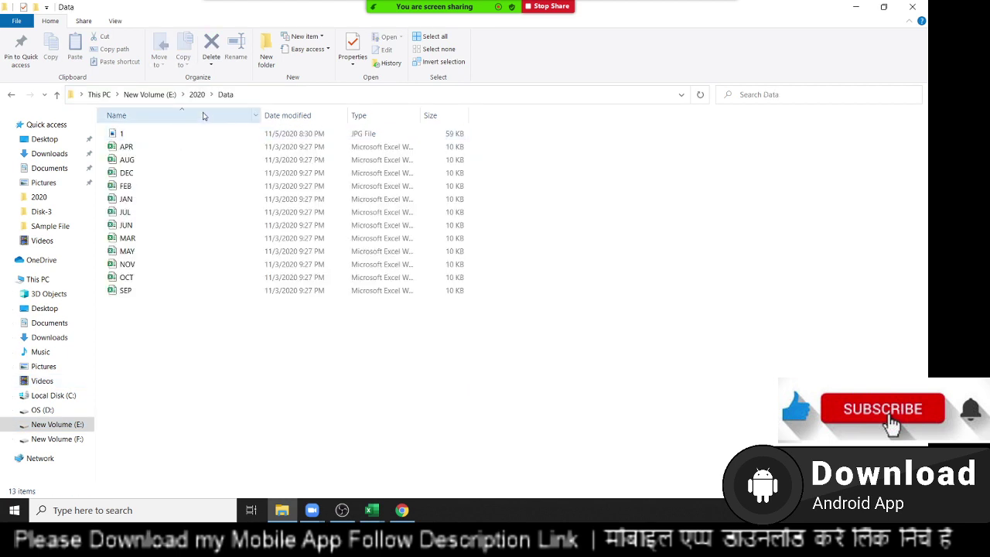
pyautogui.click(263, 94)
# Complete the line fn = Dir("E:\2020\Data\*xls*", vbNormal) using the copied folder path
pyautogui.hotkey('alt', 'Tab')
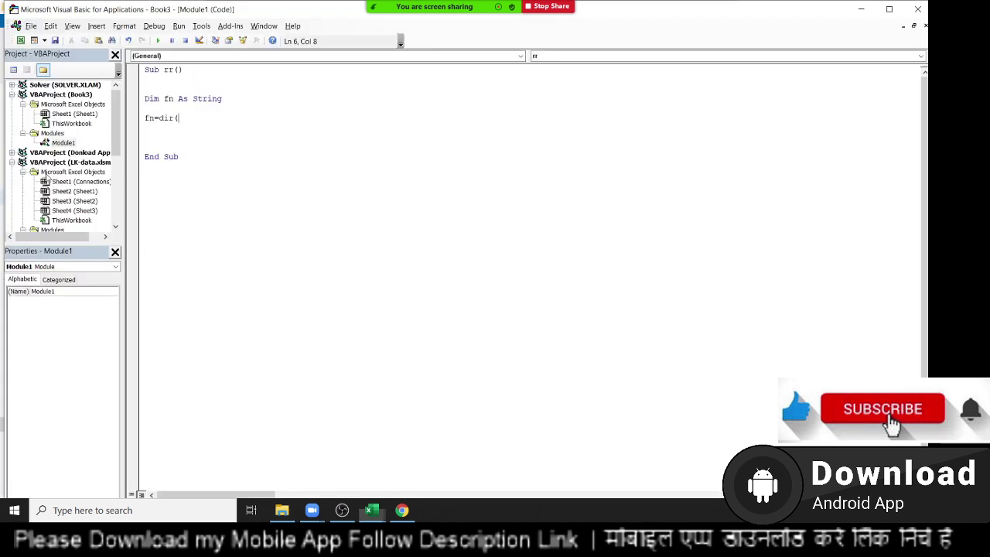
pyautogui.write('"')
pyautogui.write('E:\\2020\\Data')
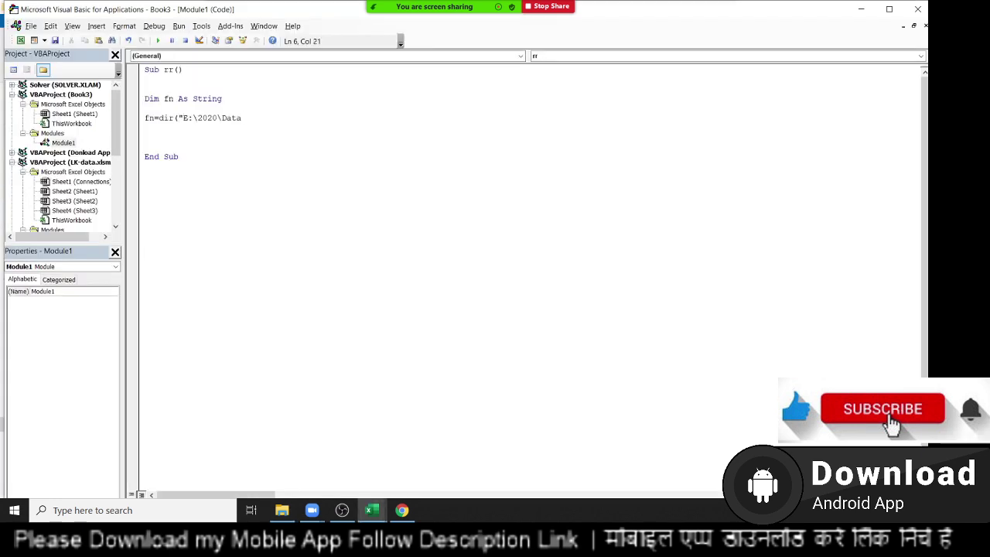
pyautogui.write('\\*')
pyautogui.write('xls')
pyautogui.write('*')
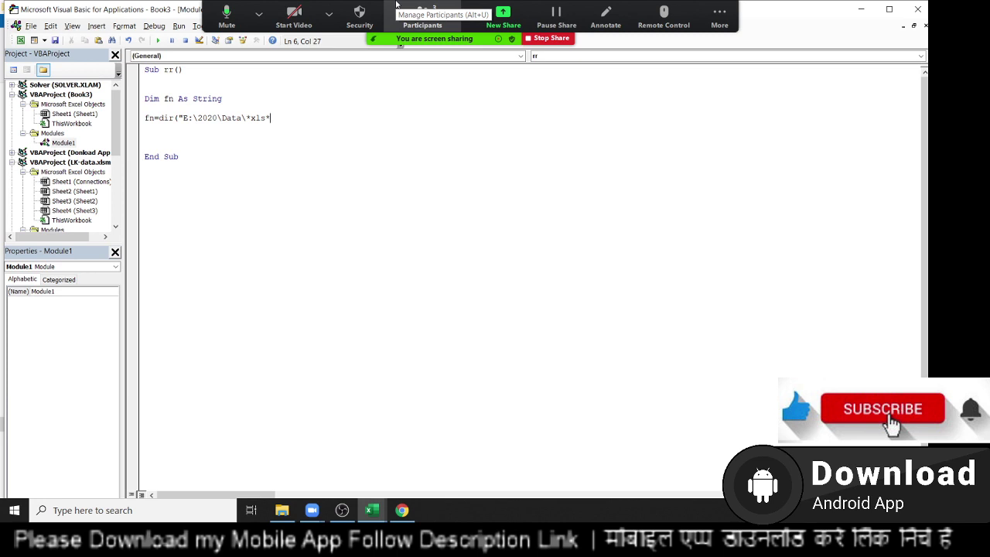
pyautogui.write('"')
pyautogui.write(',')
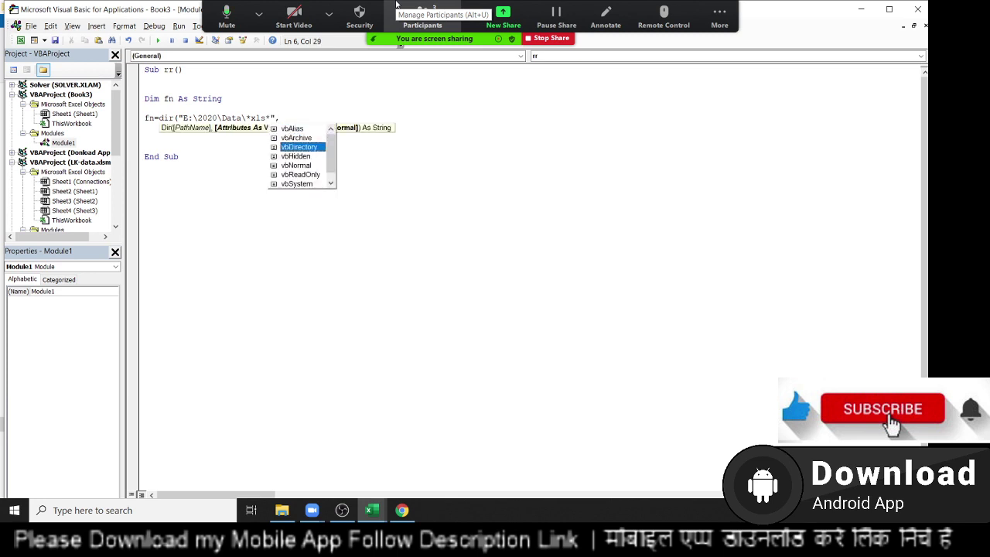
pyautogui.press('Tab')
pyautogui.write(')')
pyautogui.press('Return')
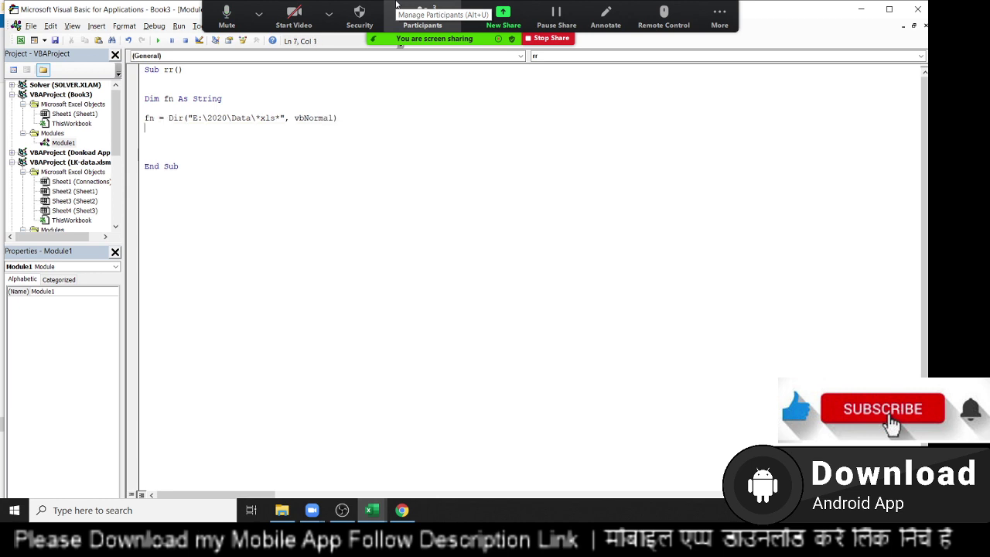
pyautogui.press('Return')
# Add a Do While fn <> "" loop containing Workbooks.Open, plus a new line below Dim fn
pyautogui.write('do w')
pyautogui.write('hile ')
pyautogui.write('fn<>""')
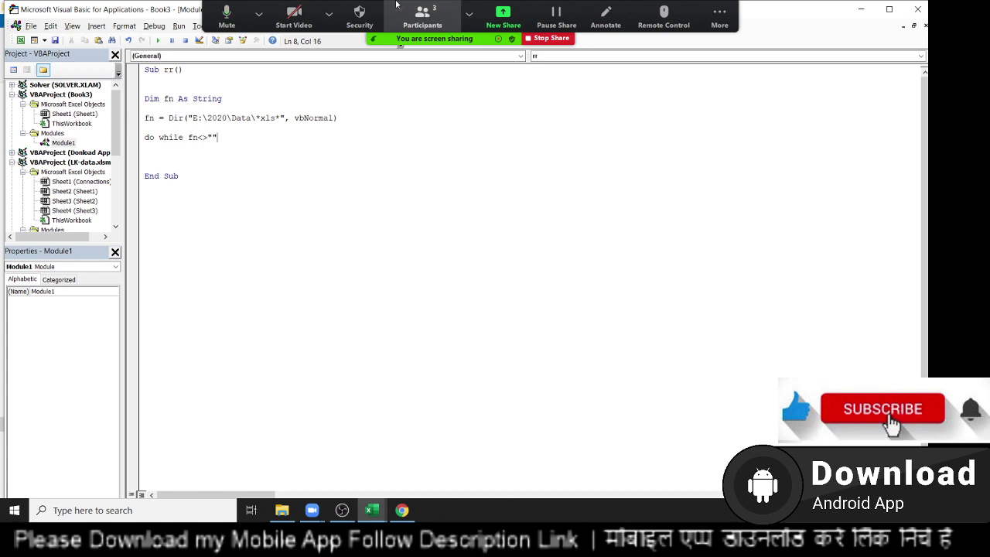
pyautogui.press('Return')
pyautogui.write('workbo')
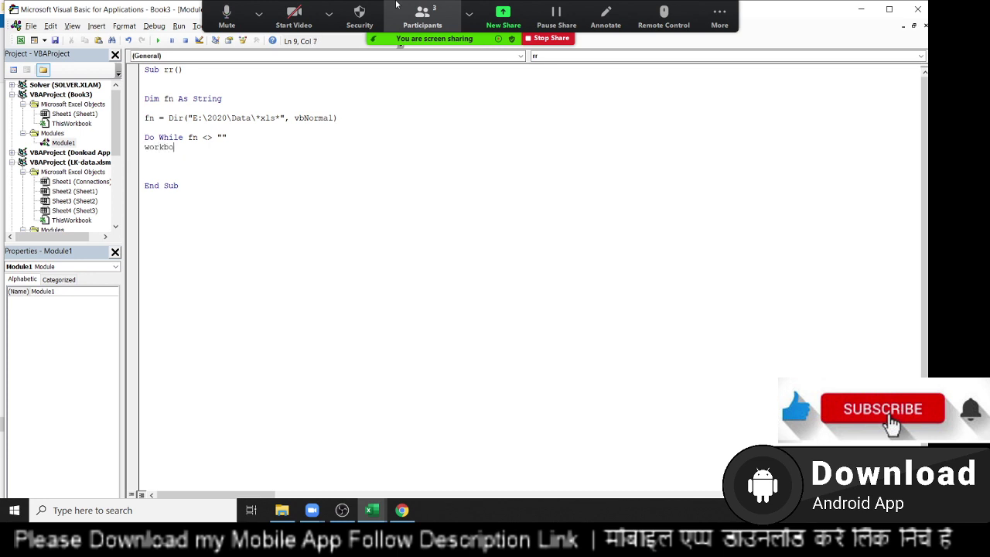
pyautogui.write('oks.')
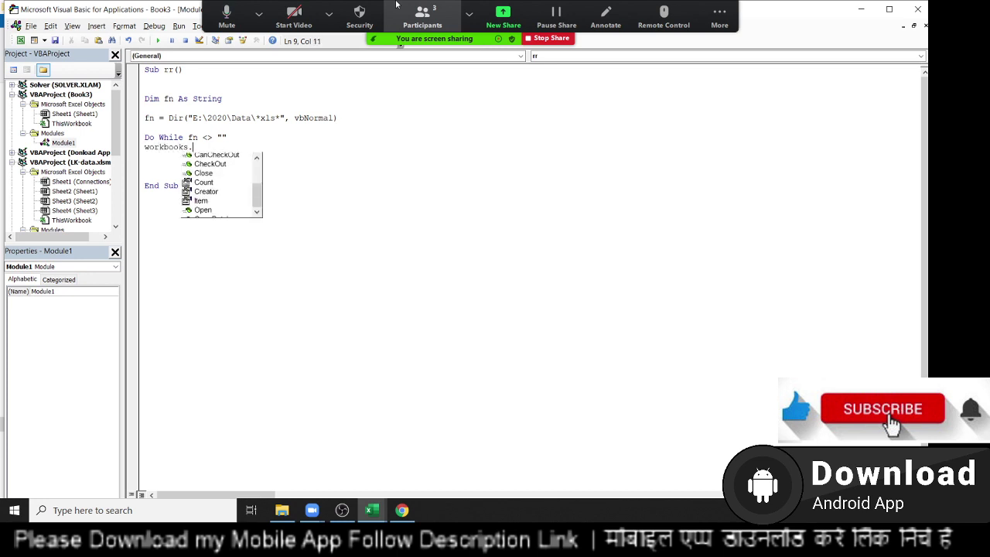
pyautogui.write('op')
pyautogui.press('Tab')
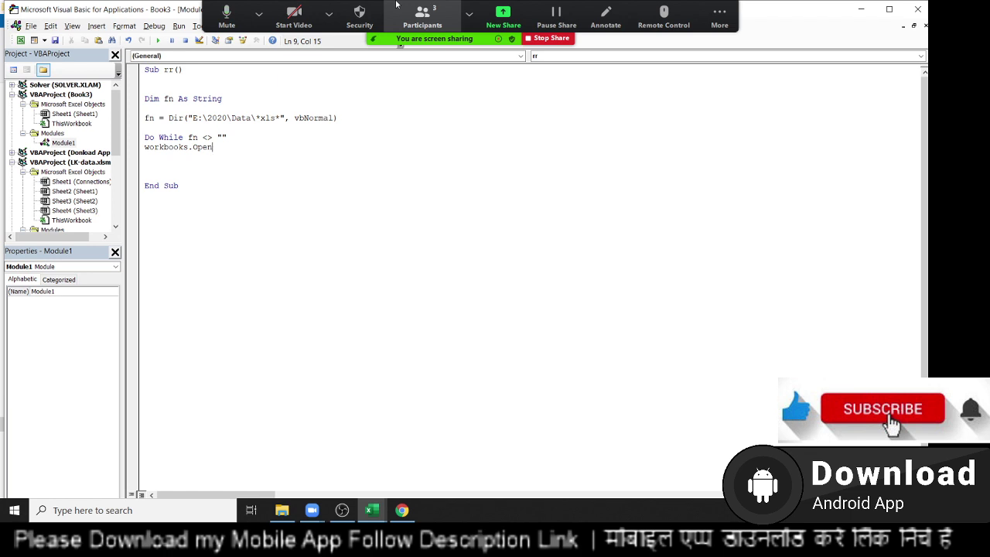
pyautogui.click(328, 13)
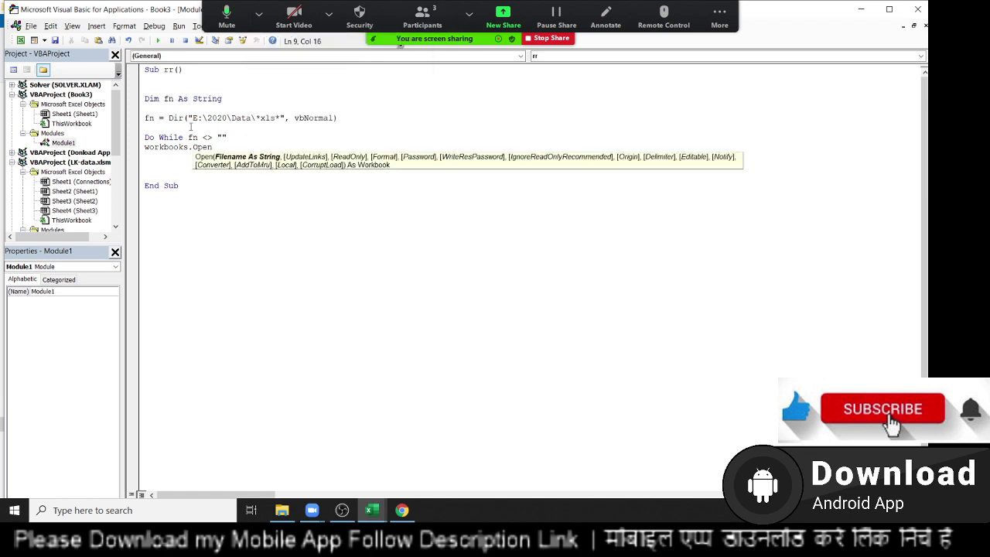
pyautogui.click(173, 107)
pyautogui.press('Return')
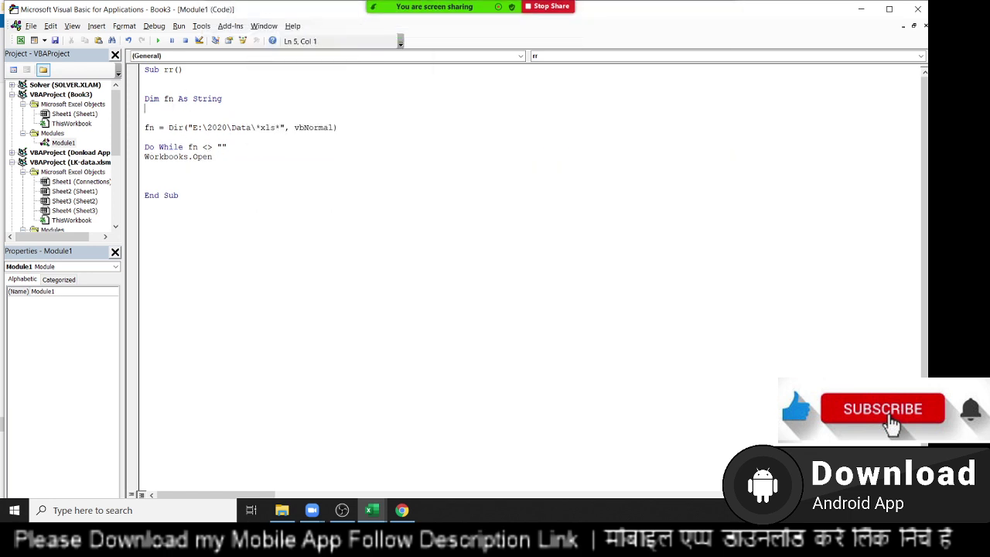
# Declare Dim p As String and assign p = "E:\2020\Data\"
pyautogui.write('dim p ')
pyautogui.write('as s')
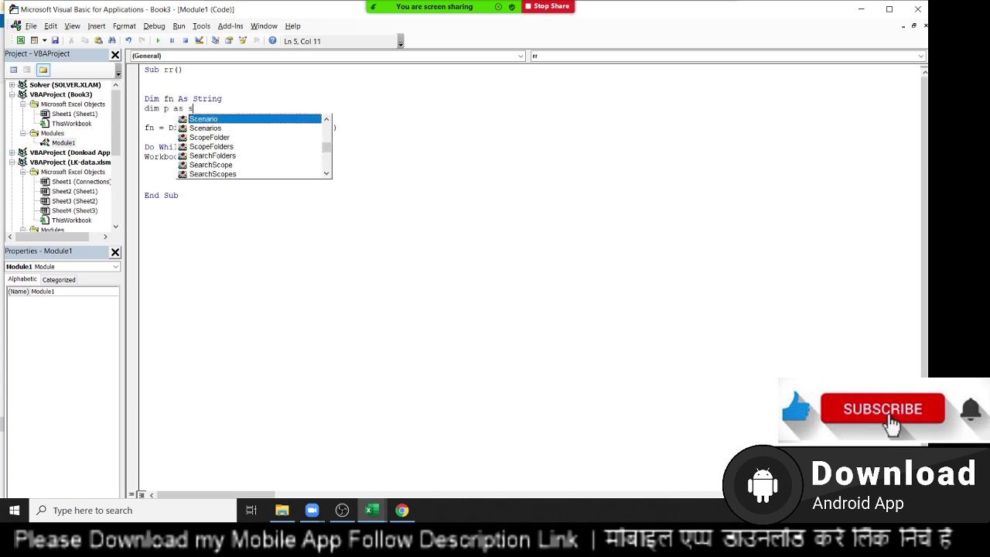
pyautogui.write('tri')
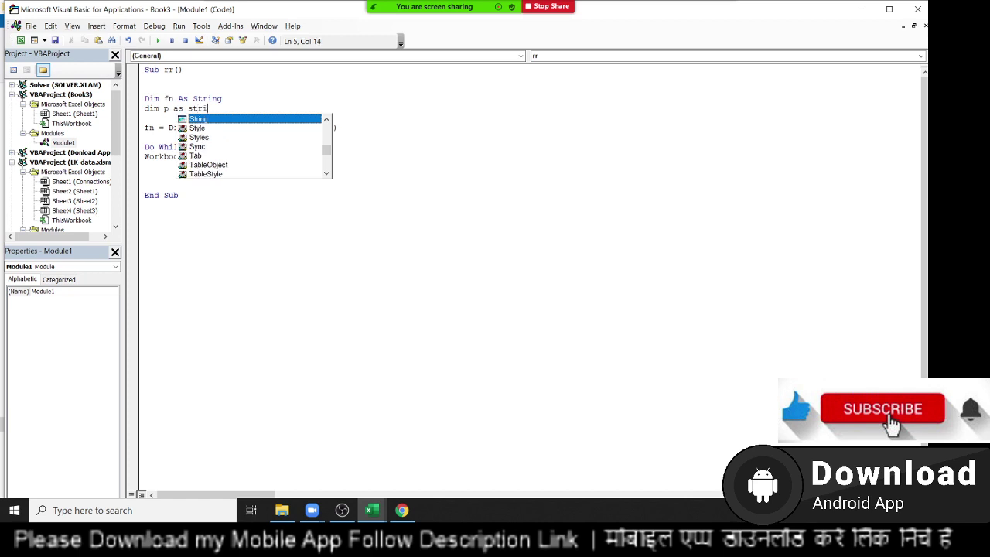
pyautogui.press('Tab')
pyautogui.press('Return')
pyautogui.write('=')
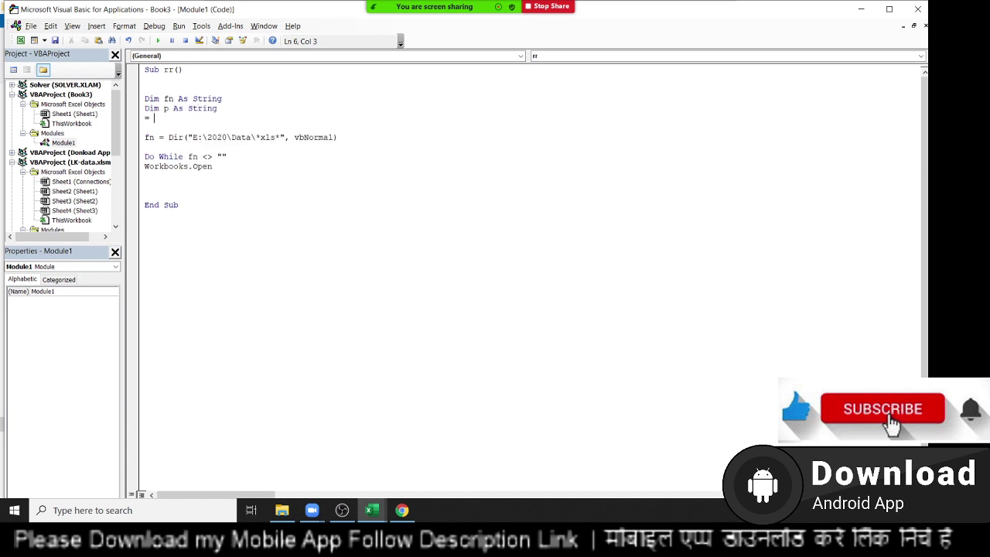
pyautogui.press('BackSpace')
pyautogui.press('BackSpace')
pyautogui.press('Return')
pyautogui.write('P=E:\\2020\\Data')
pyautogui.write('\\"')
pyautogui.press('Return')
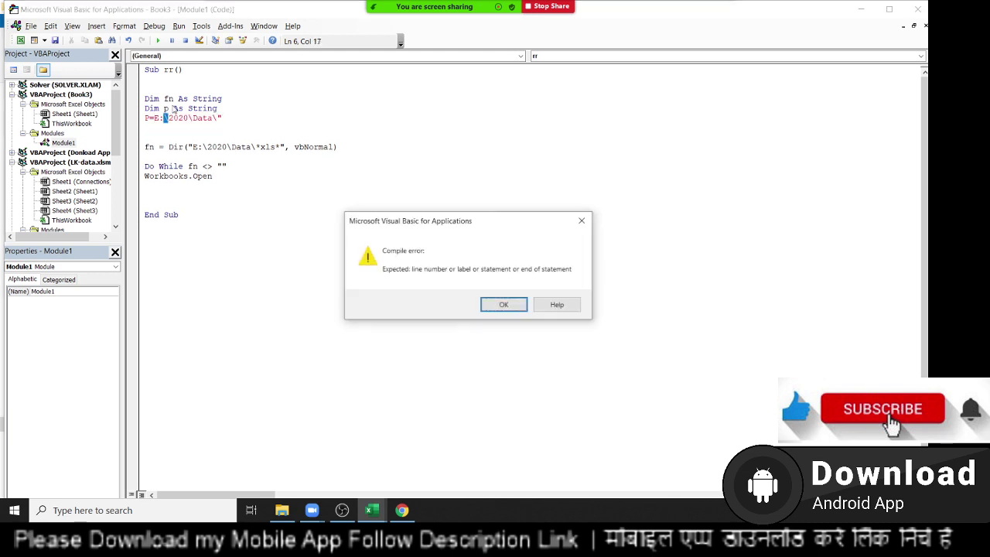
pyautogui.press('Return')
pyautogui.press('Left')
pyautogui.press('Left')
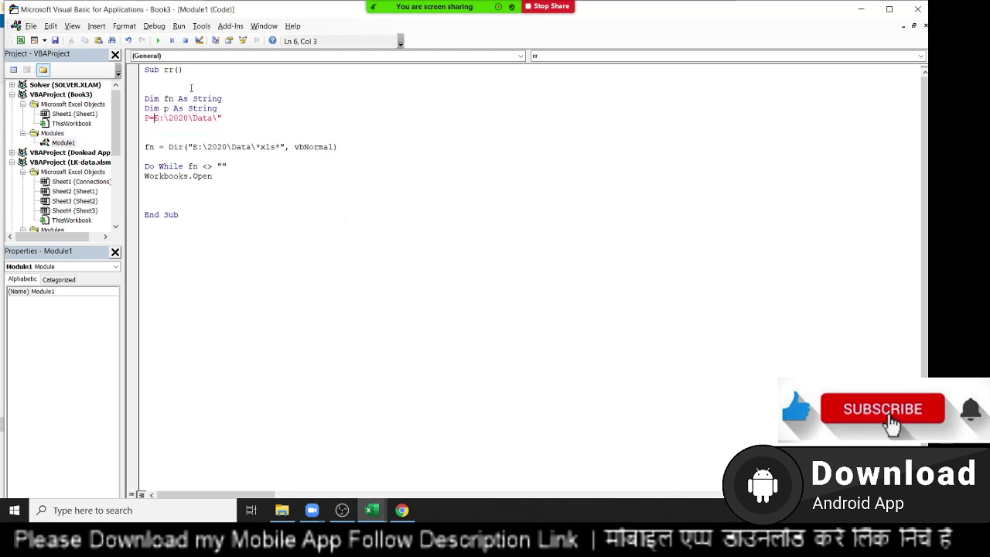
pyautogui.write('"')
pyautogui.press('Down')
pyautogui.press('Down')
pyautogui.press('Down')
# Replace the hard-coded path in the Dir call with p & "*xls*"
pyautogui.moveTo(252, 147); pyautogui.dragTo(188, 147)
pyautogui.press('Delete')
pyautogui.press('Delete')
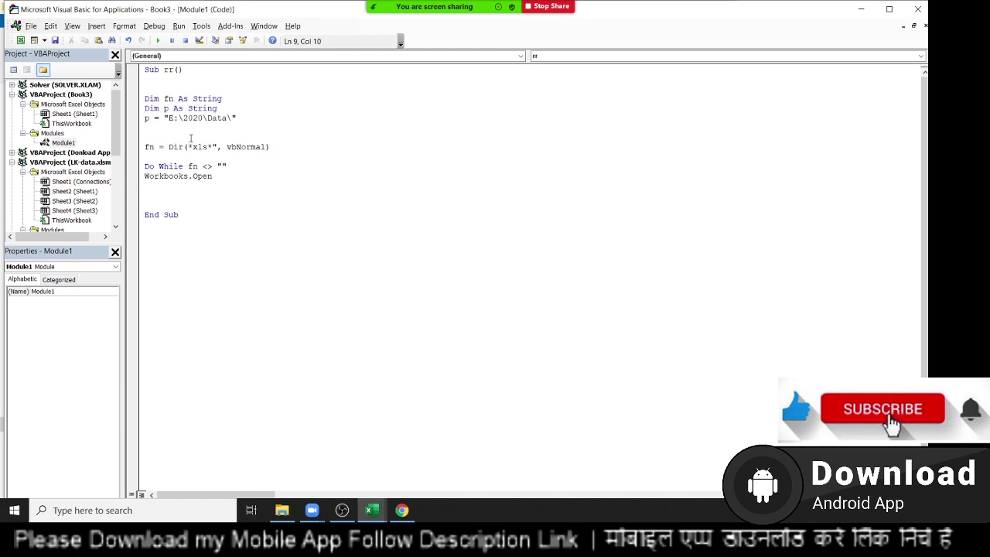
pyautogui.write('"')
pyautogui.write('p')
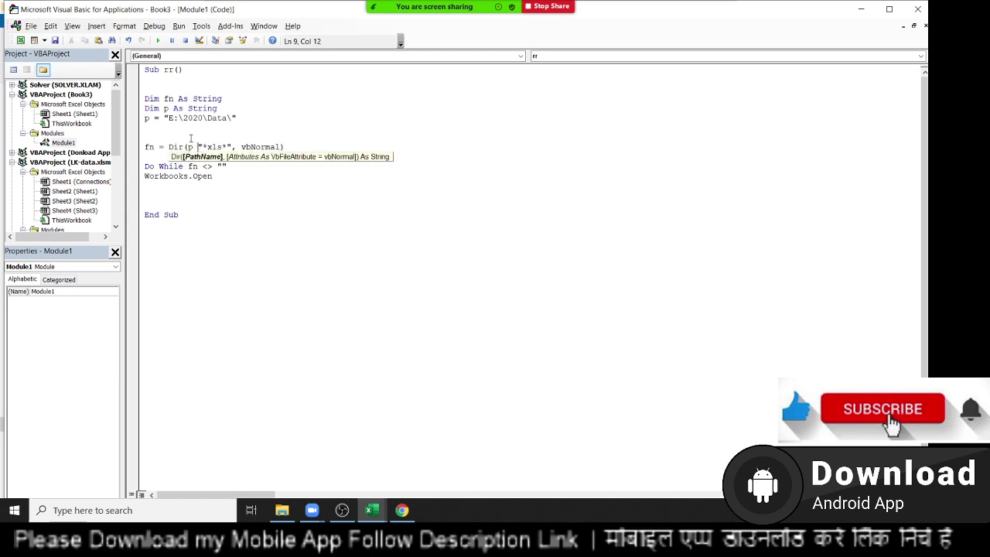
pyautogui.write(' &')
pyautogui.click(251, 226)
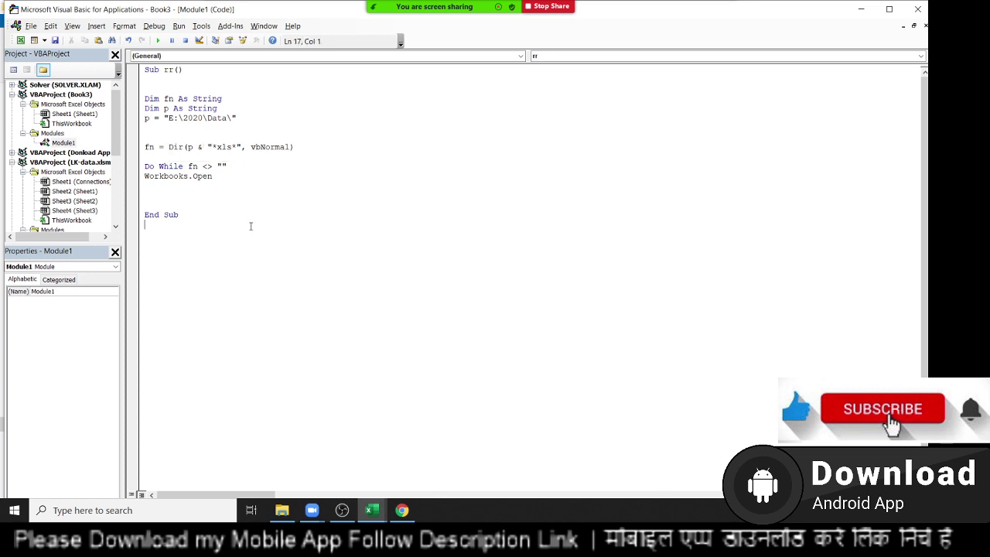
# Make the loop run Workbooks.Open p & fn, then Sheets(1).Select
pyautogui.click(233, 172)
pyautogui.write('p ')
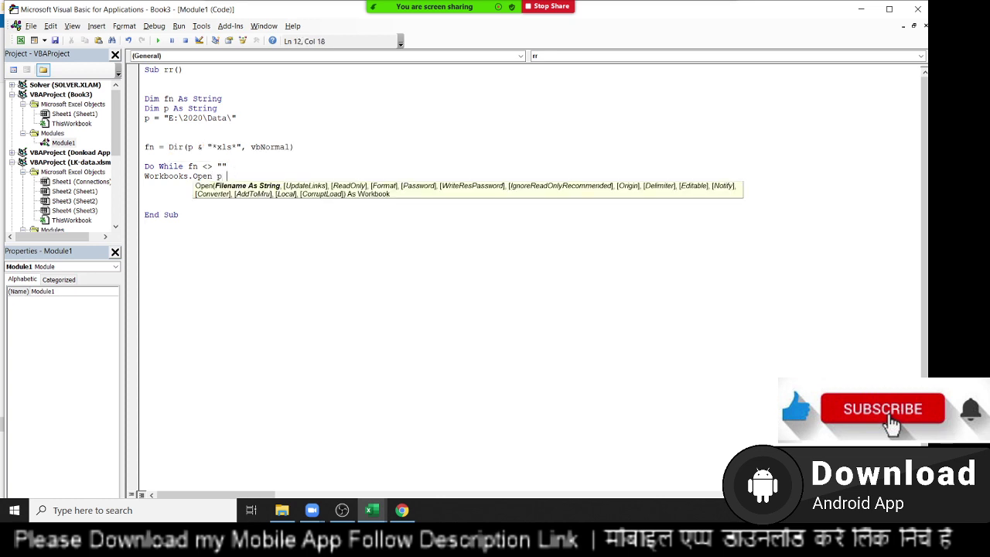
pyautogui.write('&')
pyautogui.write(' fn')
pyautogui.press('Return')
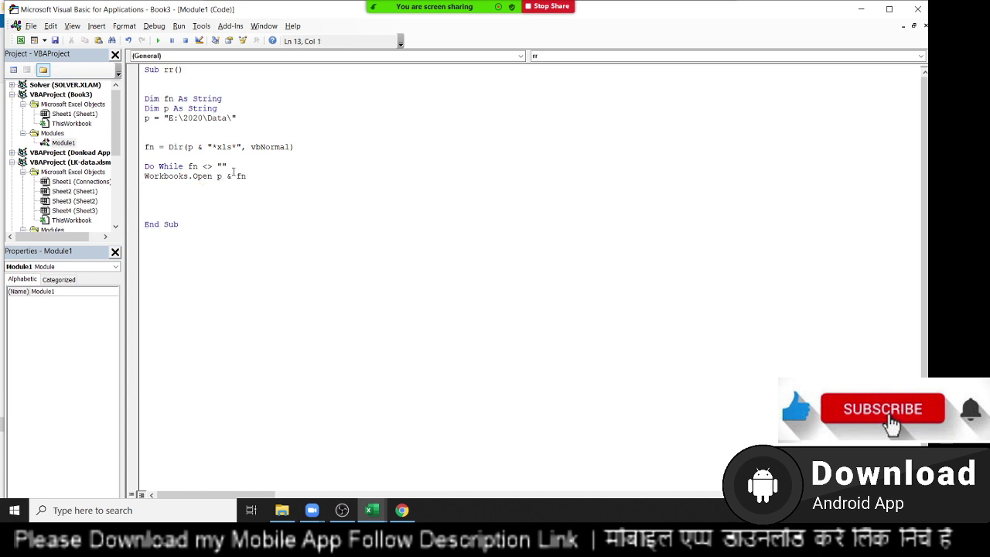
pyautogui.write('sh')
pyautogui.write('eet(')
pyautogui.press('BackSpace')
pyautogui.write('s')
pyautogui.write('(1')
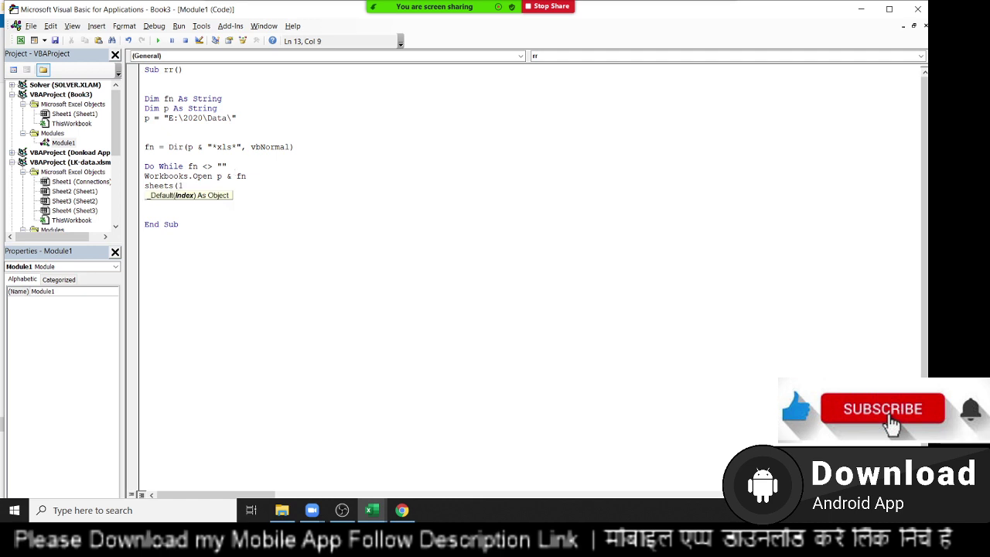
pyautogui.write(').')
pyautogui.write('s')
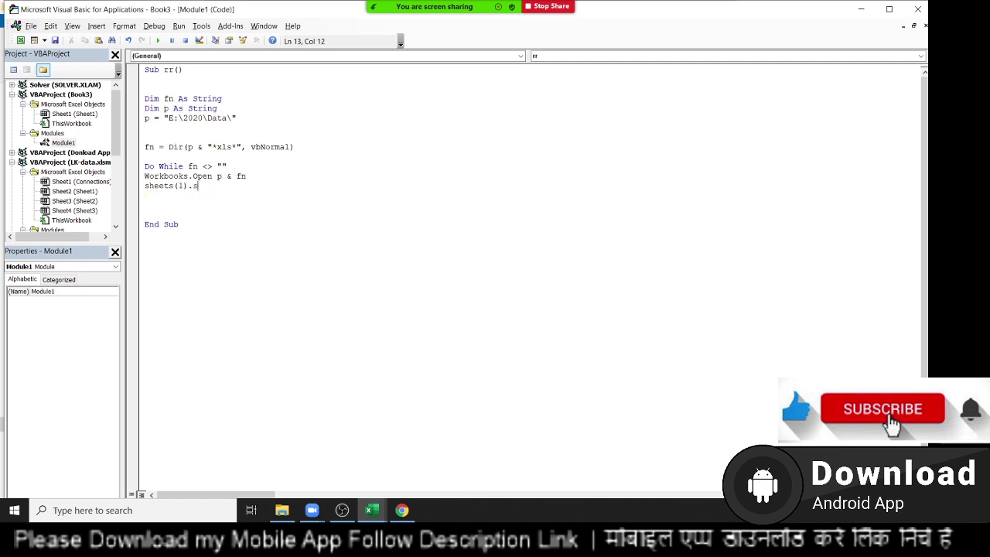
pyautogui.write('elec')
pyautogui.write('t')
pyautogui.press('Return')
# Add Range("a1").CurrentRegion.Copy to copy the first sheet's data block
pyautogui.write('range(')
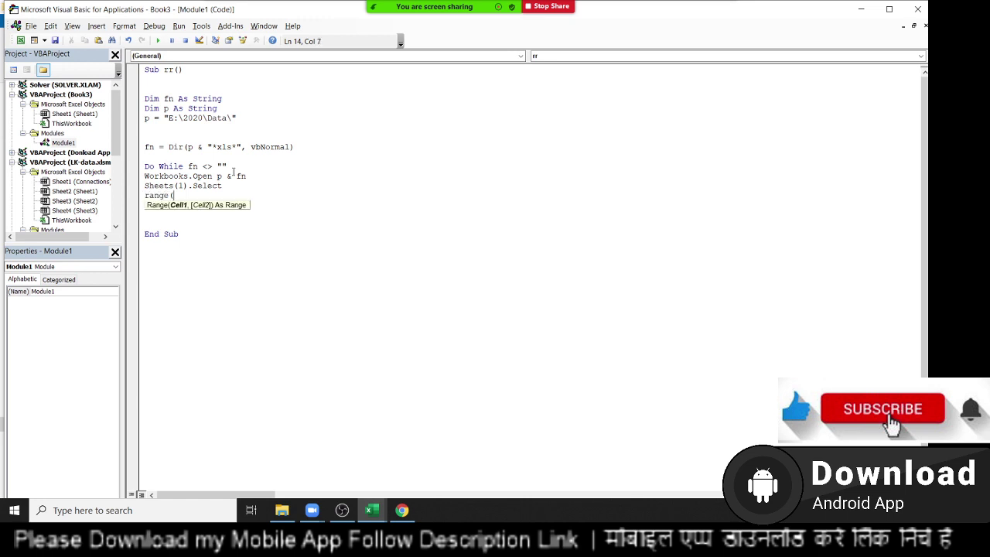
pyautogui.write('"')
pyautogui.write('1')
pyautogui.write(').')
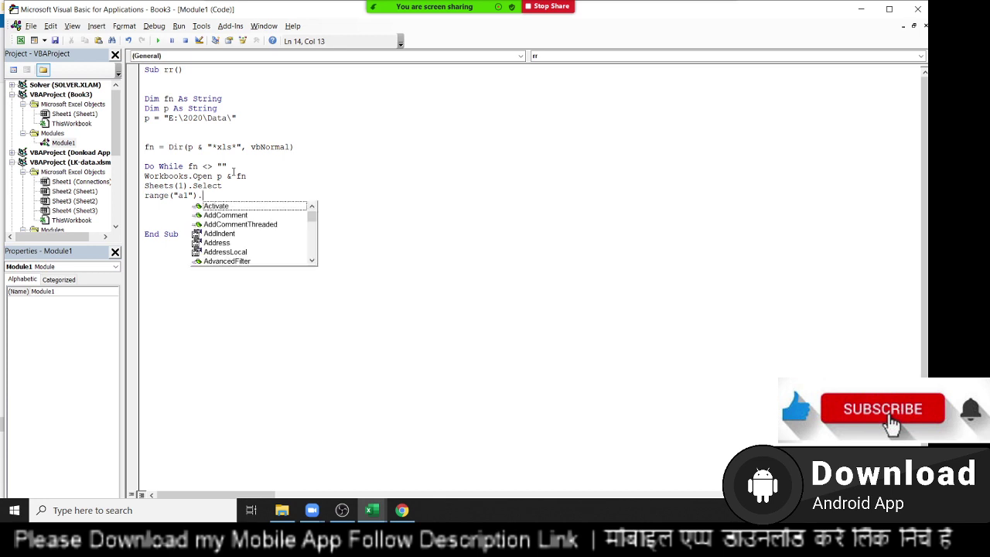
pyautogui.write('cur')
pyautogui.press('Tab')
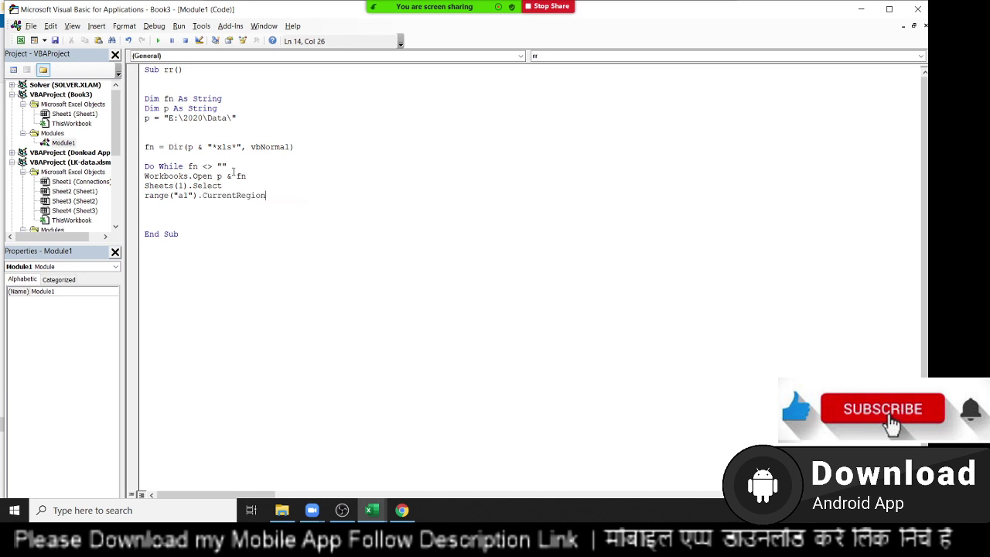
pyautogui.write('.cop')
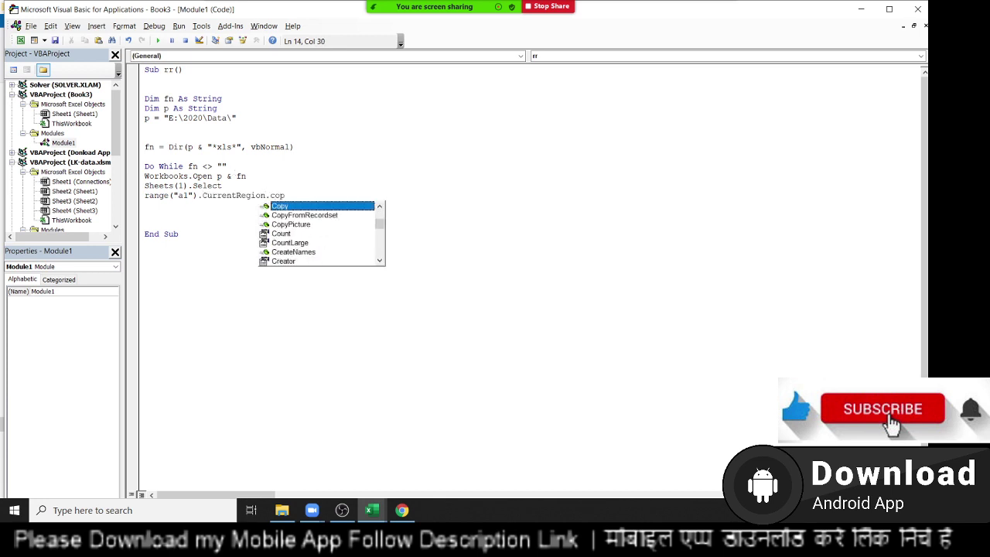
pyautogui.press('Return')
# Check the twelve monthly workbooks in E:\2020\Data and the blank Book3, then go back to the code
pyautogui.hotkey('alt', 'Tab')
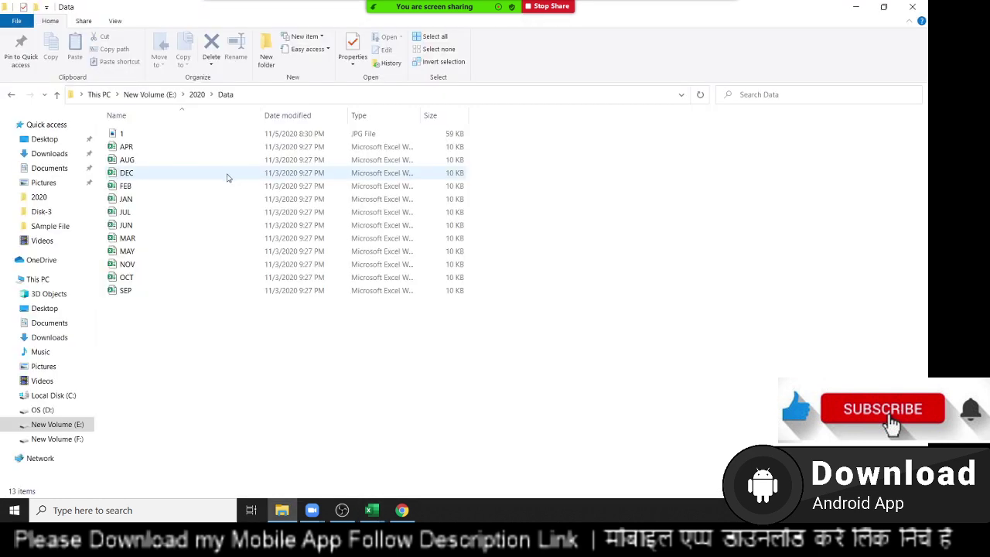
pyautogui.click(380, 514)
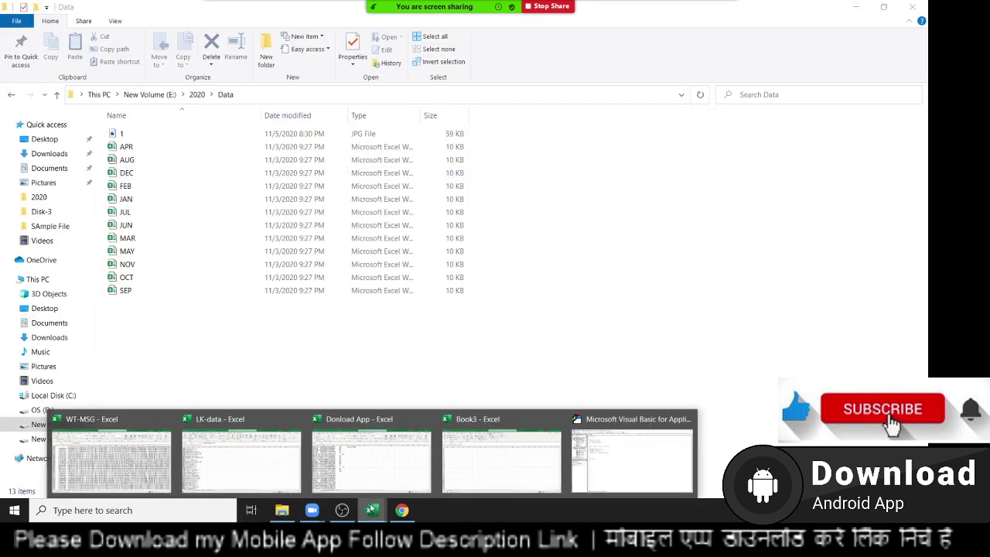
pyautogui.click(509, 444)
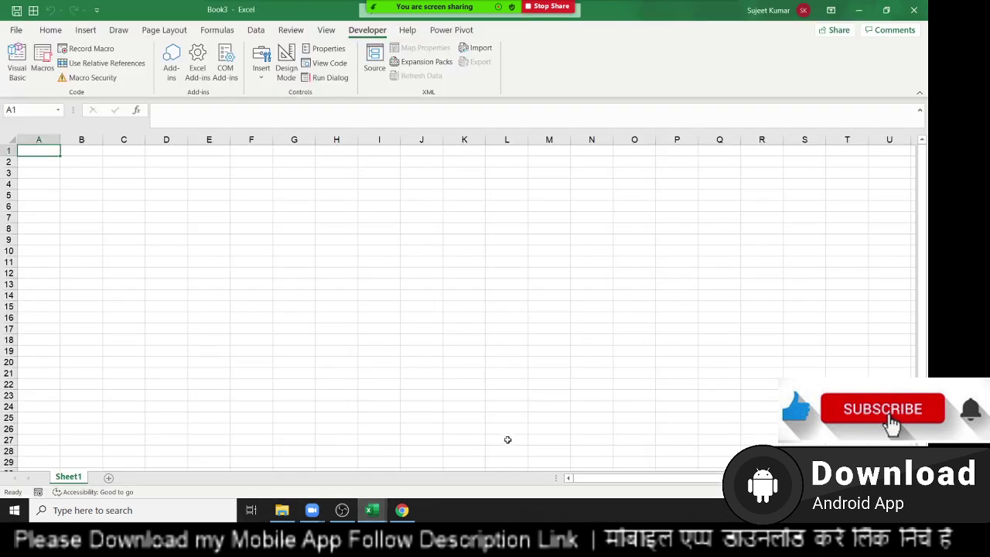
pyautogui.hotkey('alt', 'Tab')
pyautogui.hotkey('alt', 'Tab')
pyautogui.hotkey('alt', 'Tab')
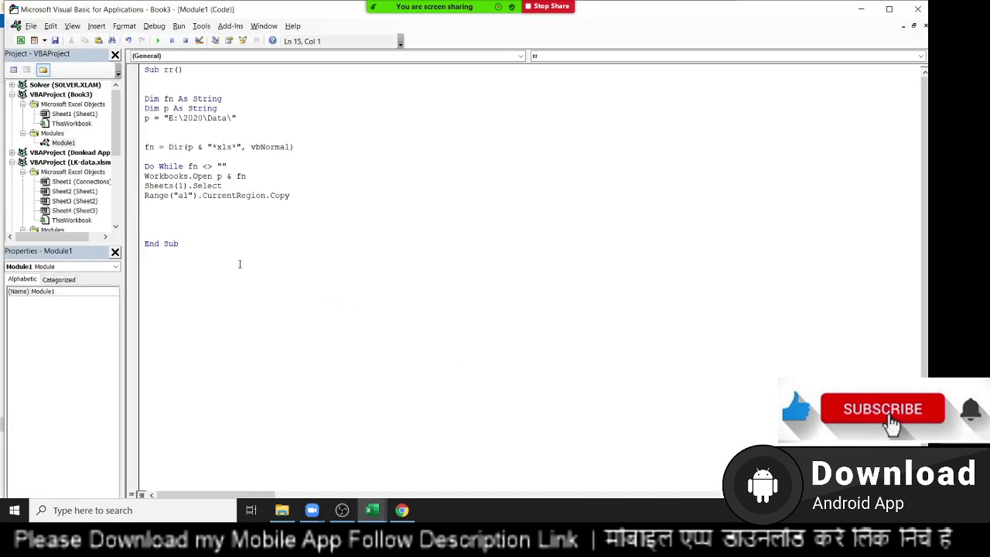
# Add Workbooks("Book3.xlsm").Activate and Sheets("Data").Select lines to the loop
pyautogui.write('sh')
pyautogui.press('BackSpace')
pyautogui.press('BackSpace')
pyautogui.write('workboo')
pyautogui.write('ks(')
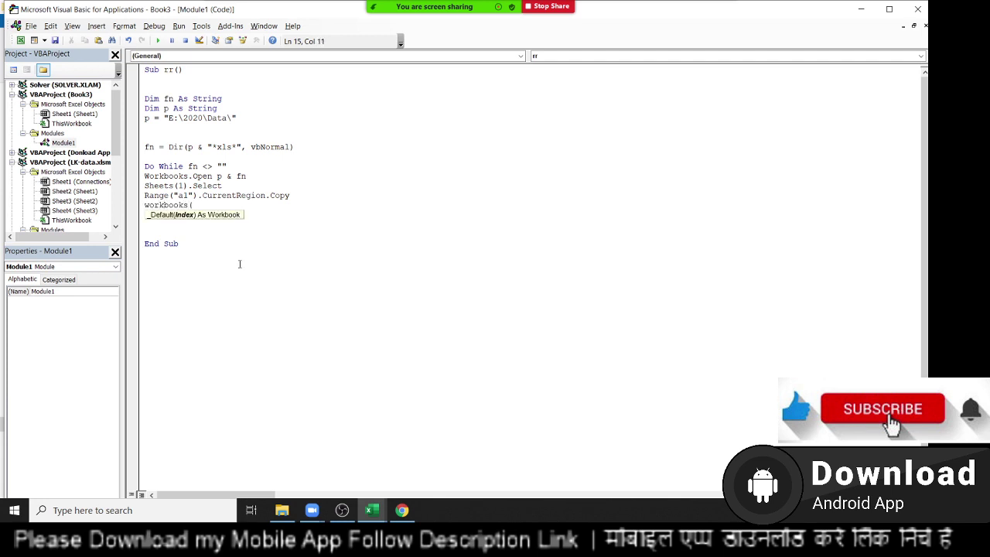
pyautogui.write('"')
pyautogui.write('Book3.')
pyautogui.write('x')
pyautogui.write('lsx')
pyautogui.press('BackSpace')
pyautogui.press('BackSpace')
pyautogui.write(')')
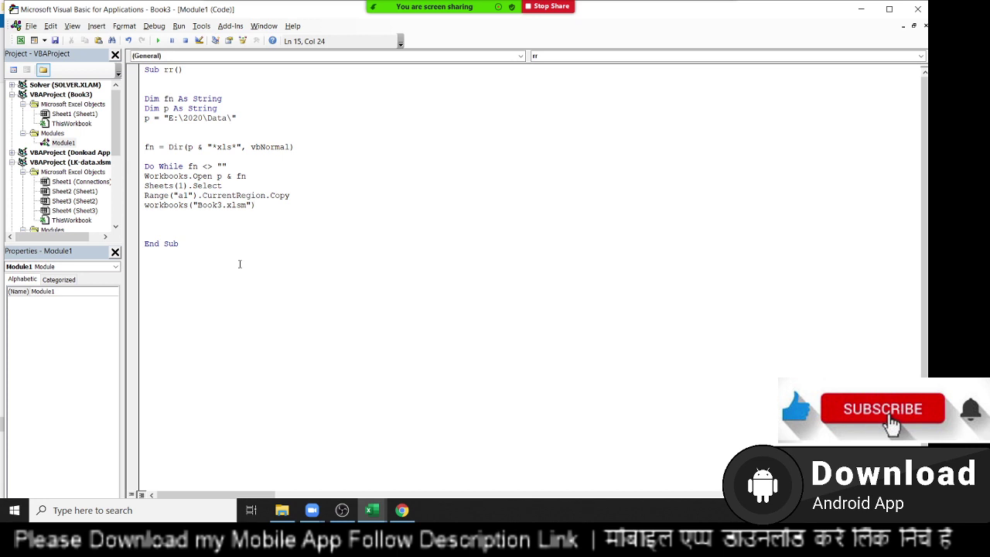
pyautogui.write('.activate')
pyautogui.press('Return')
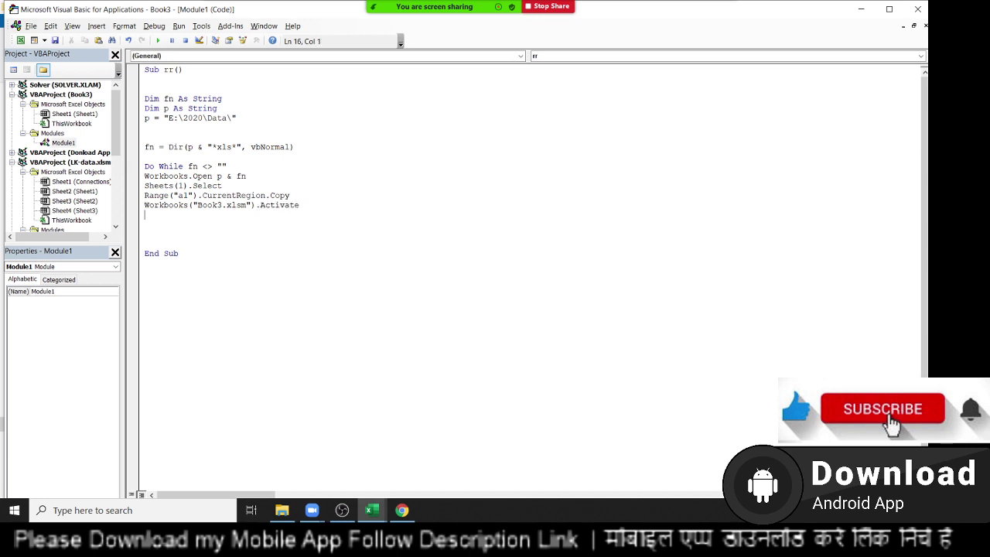
pyautogui.write('she')
pyautogui.write('ets(')
pyautogui.write('Da')
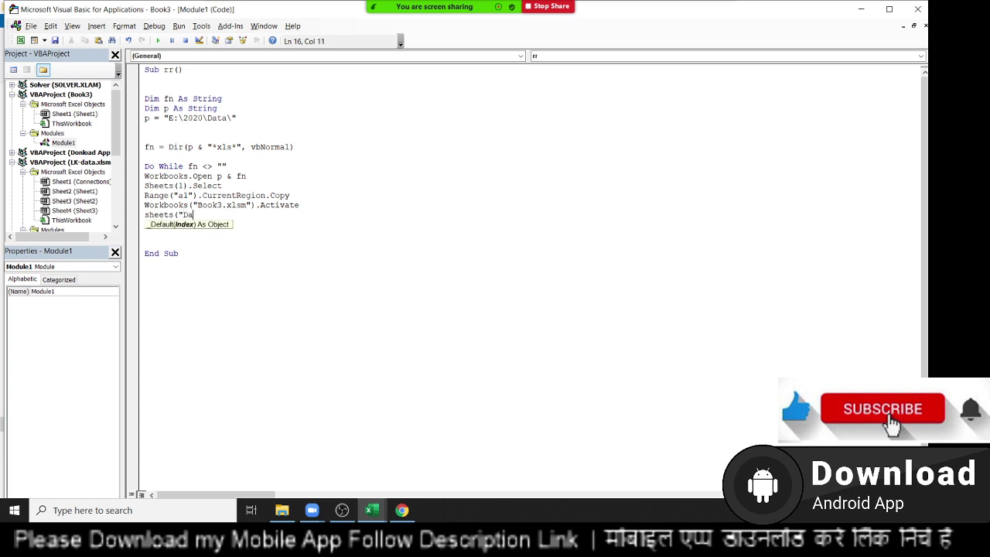
pyautogui.write('ta')
pyautogui.write(').se')
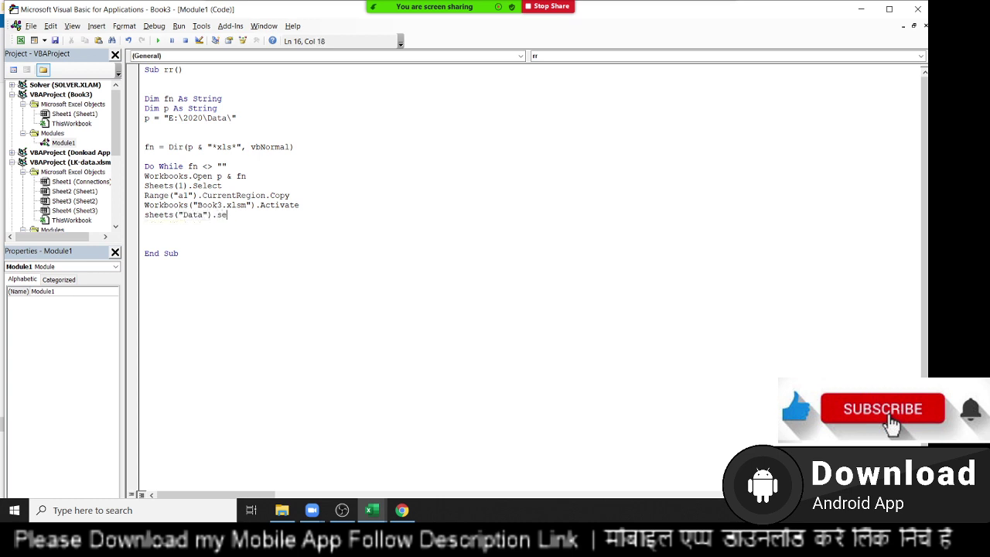
pyautogui.write('lect')
pyautogui.press('Return')
# Add Range("a65000").End(xlUp).Offset(1, 0).PasteSpecial to paste below the last filled row
pyautogui.write('ange')
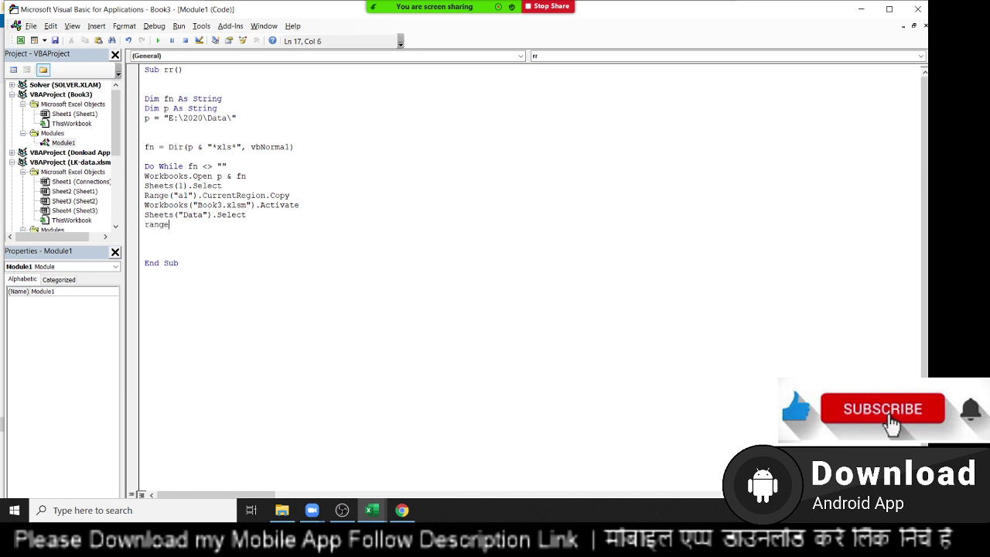
pyautogui.write('("a65')
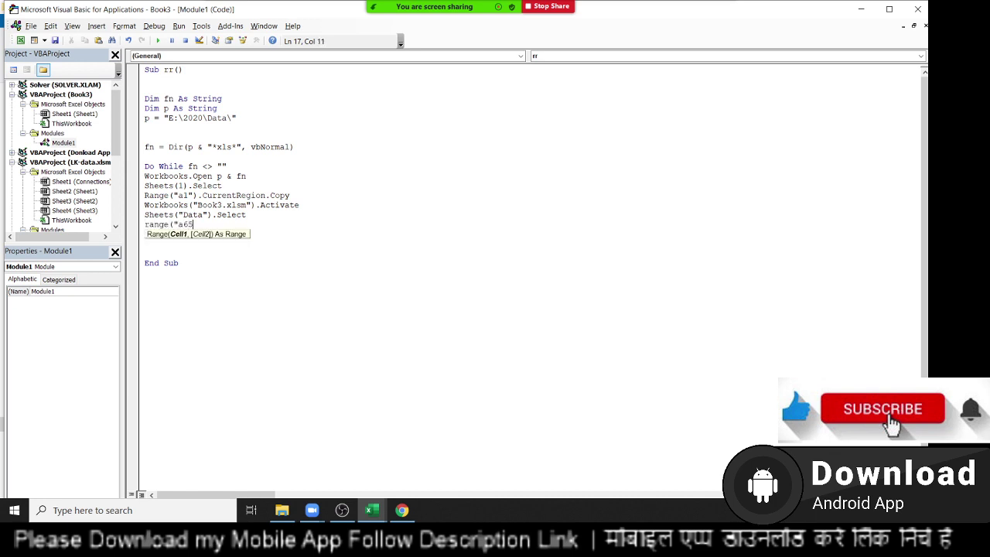
pyautogui.write('000")')
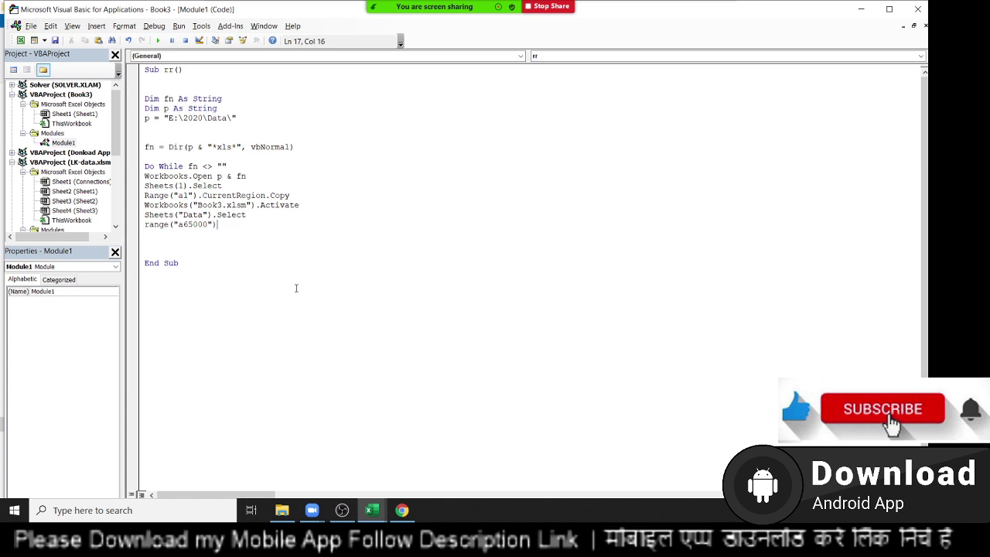
pyautogui.write('.end(')
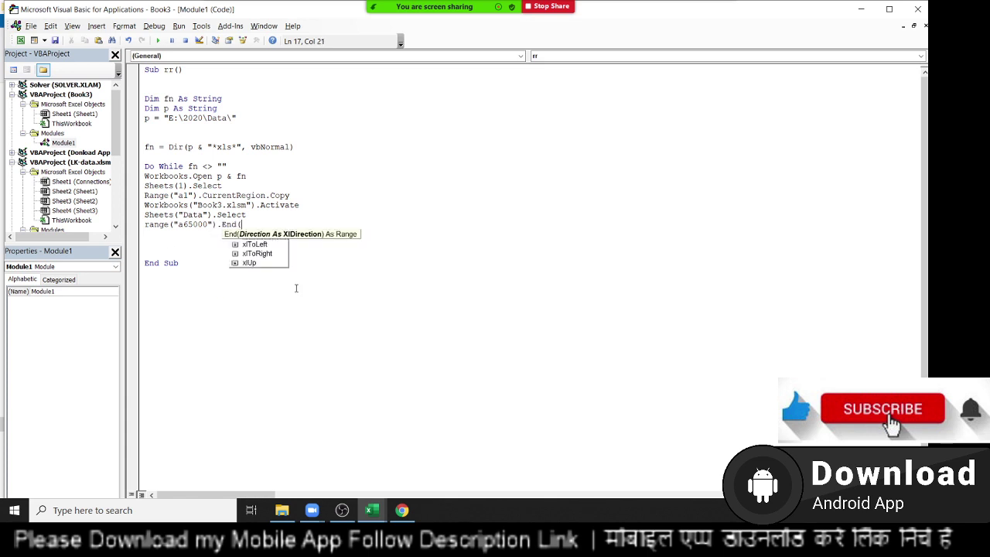
pyautogui.press('Down')
pyautogui.press('Down')
pyautogui.press('Down')
pyautogui.press('Down')
pyautogui.press('Tab')
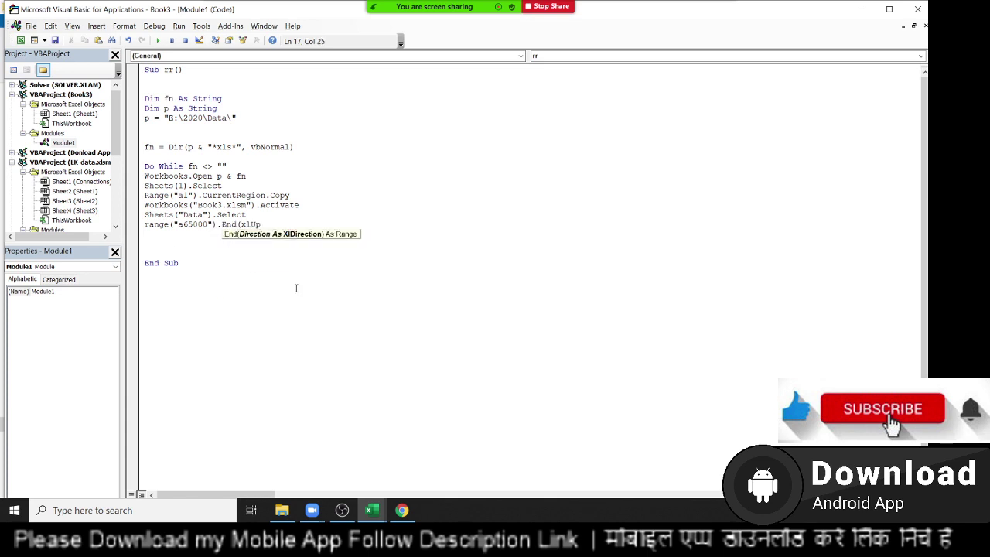
pyautogui.write(').')
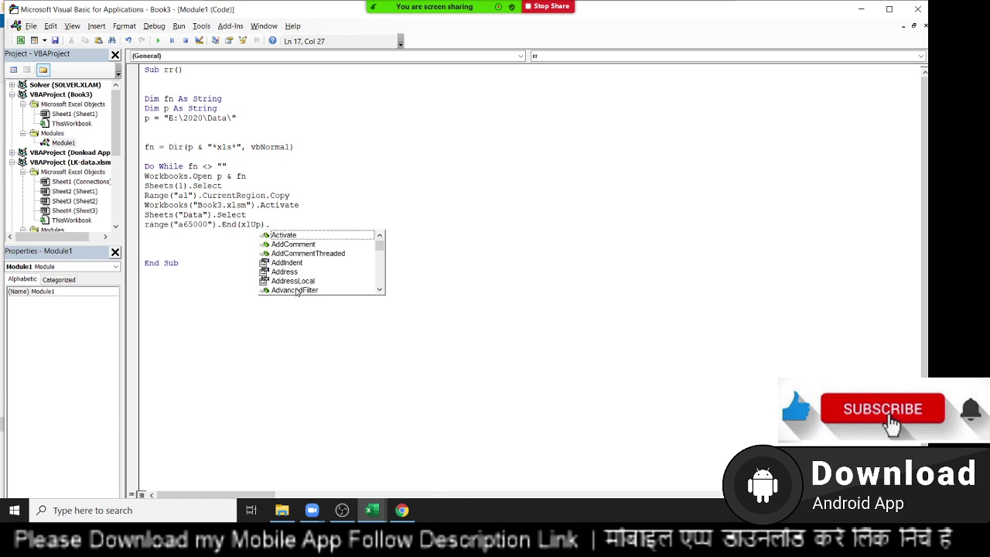
pyautogui.write('off')
pyautogui.press('Tab')
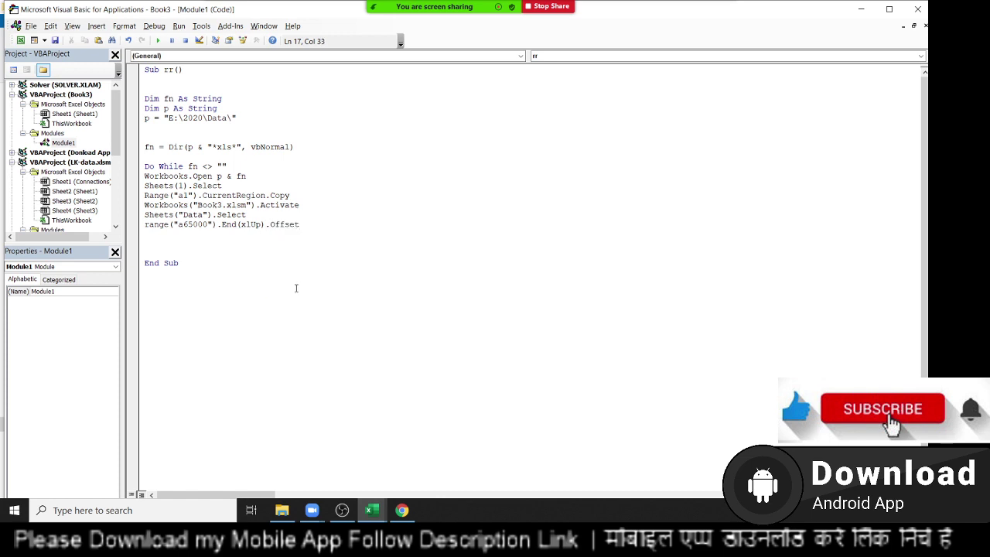
pyautogui.write('(1,0')
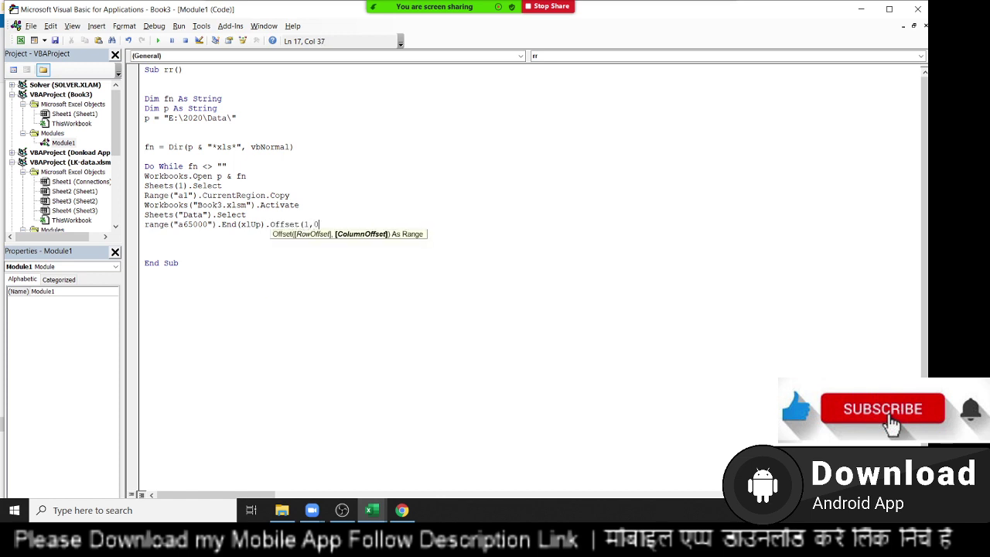
pyautogui.write(').p')
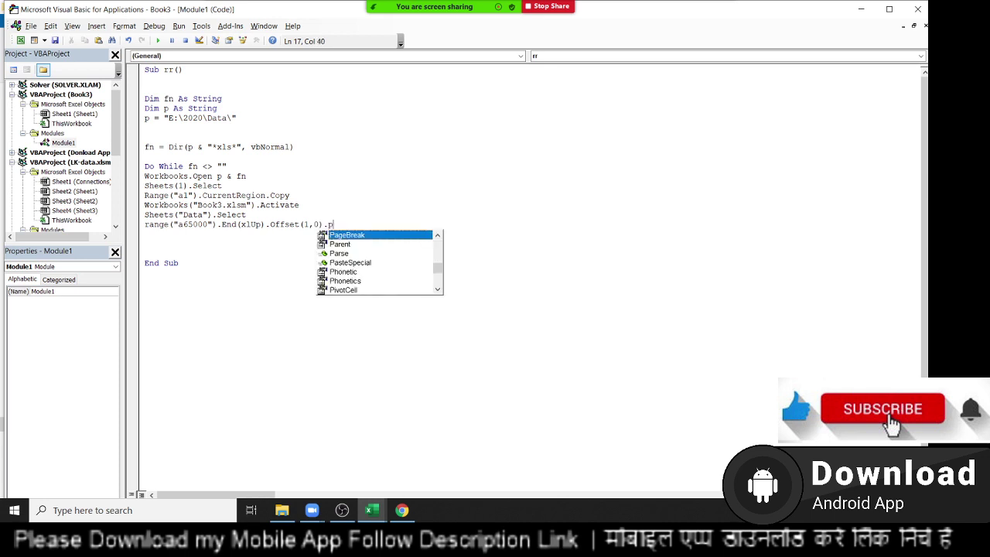
pyautogui.press('Tab')
pyautogui.press('Return')
# Add Application.CutCopyMode = False after the paste line
pyautogui.write('ap')
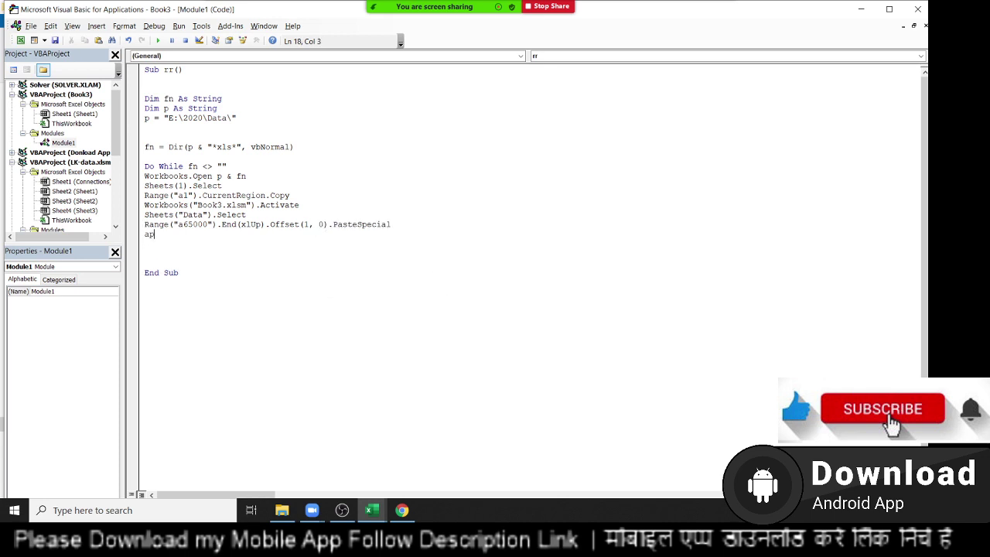
pyautogui.write('plication')
pyautogui.write('.')
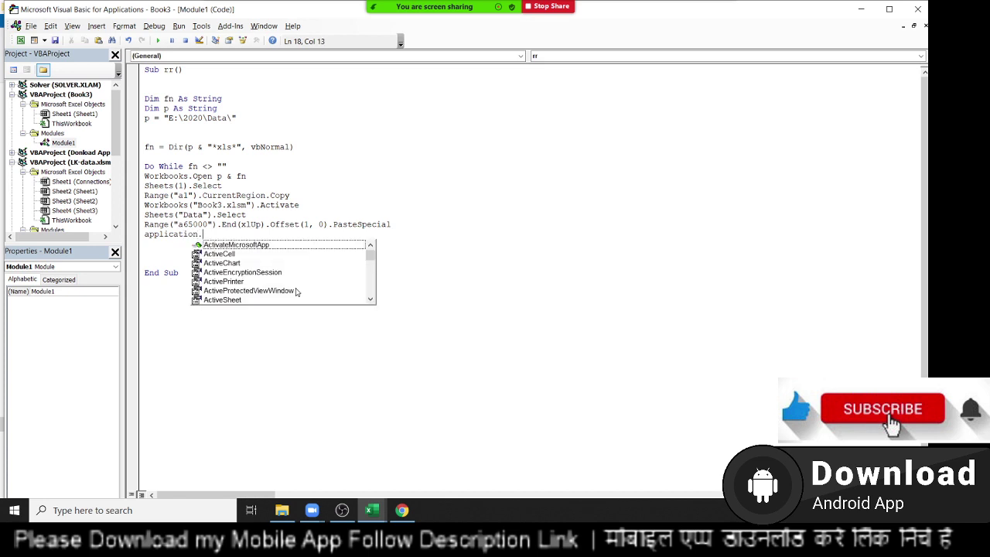
pyautogui.write('cut')
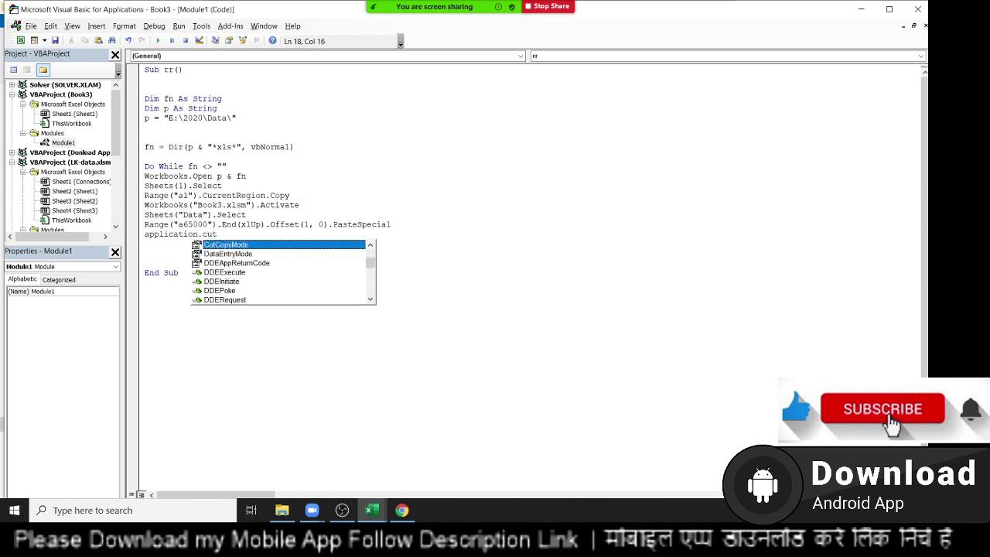
pyautogui.press('Tab')
pyautogui.write('=f')
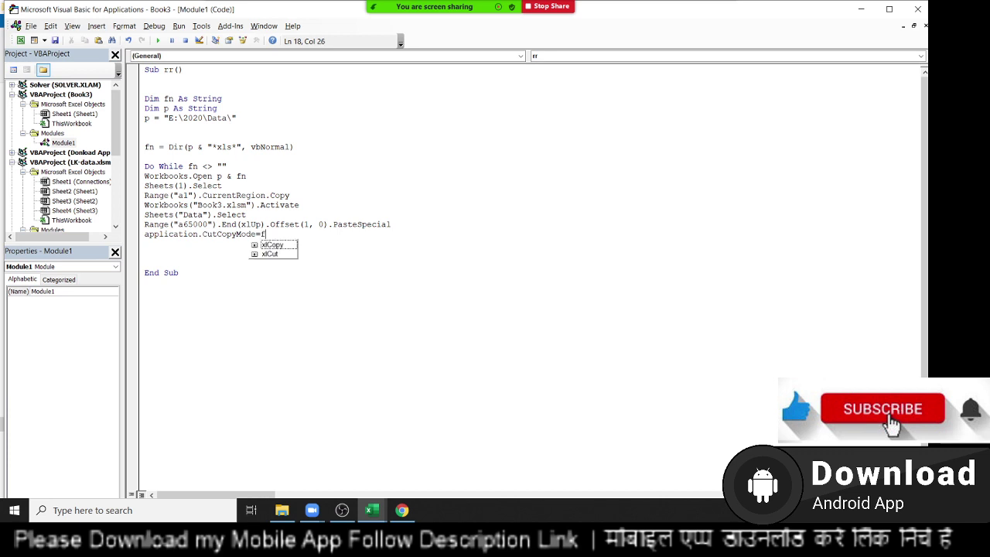
pyautogui.press('BackSpace')
pyautogui.write('xlCop')
pyautogui.press('Tab')
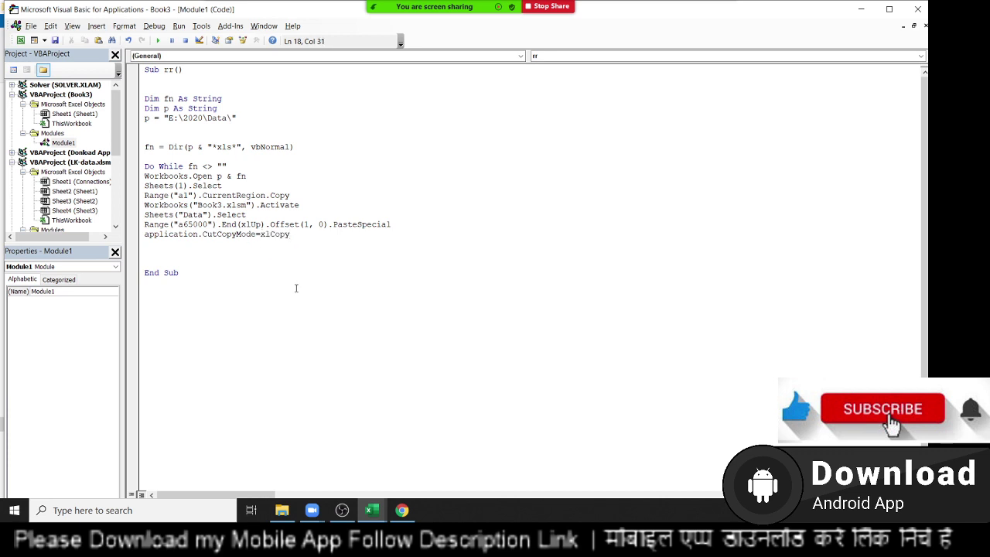
pyautogui.press('BackSpace')
pyautogui.press('BackSpace')
pyautogui.press('BackSpace')
pyautogui.press('BackSpace')
pyautogui.press('BackSpace')
pyautogui.write('false')
pyautogui.press('Return')
# Close each workbook with Workbooks(fn).Close False and fetch the next file via fn = Dir()
pyautogui.write('wor')
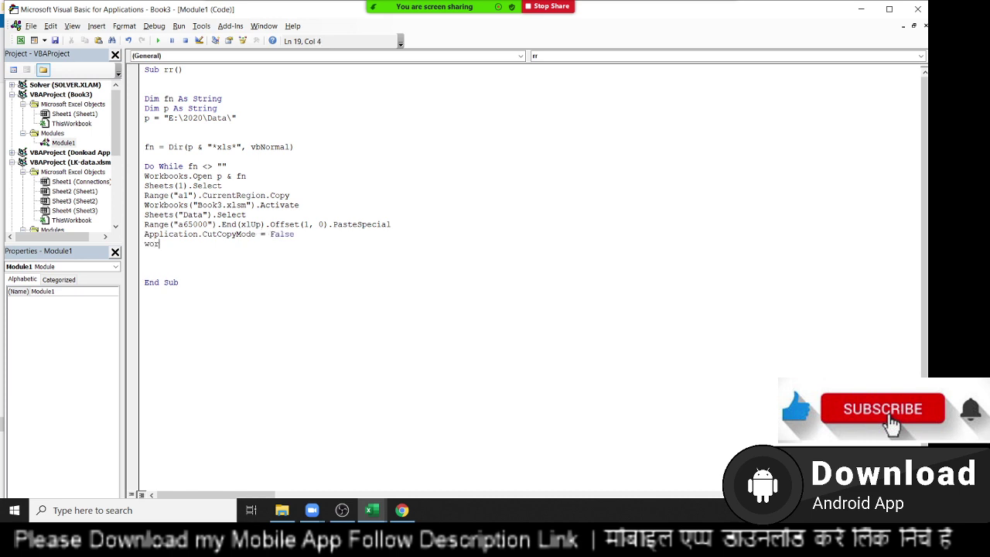
pyautogui.write('kbooks')
pyautogui.write('(')
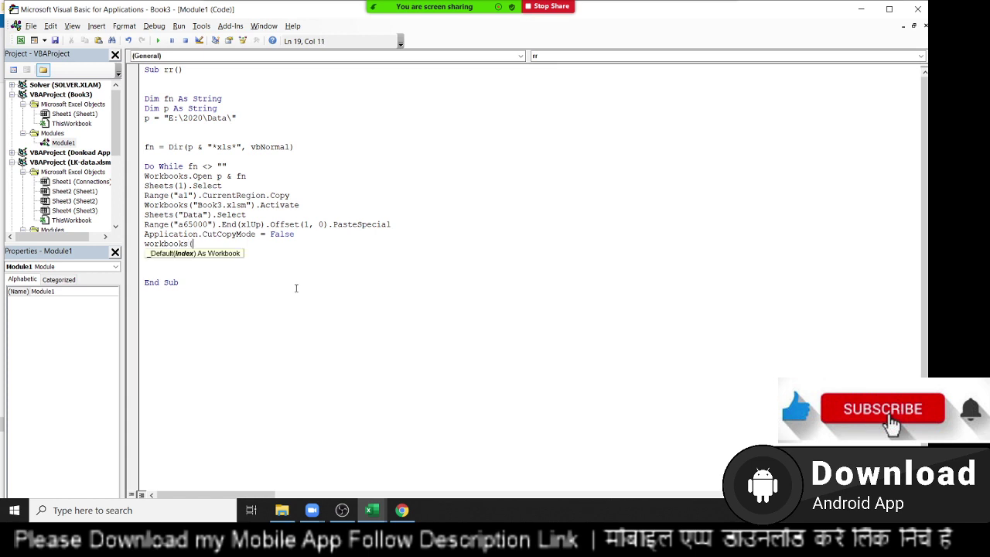
pyautogui.write('fn)')
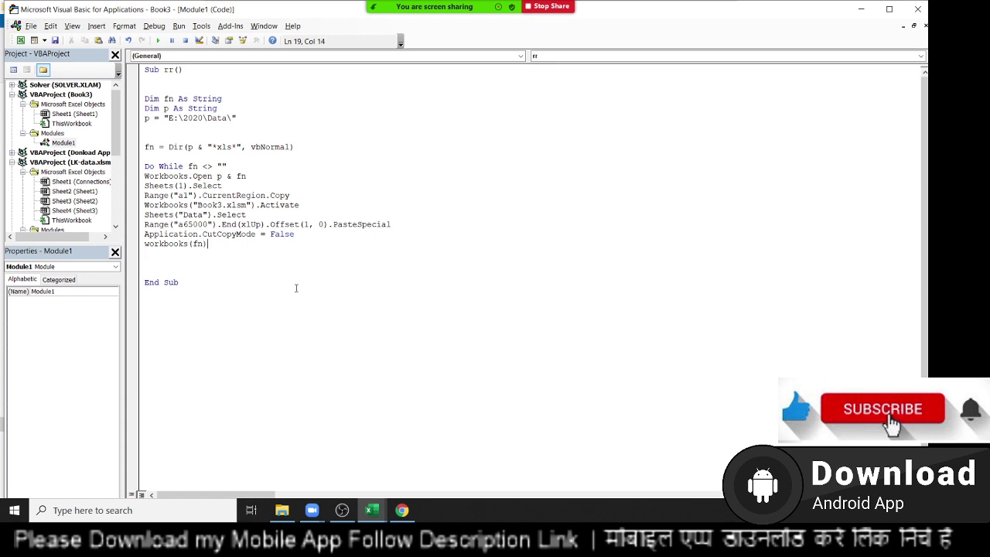
pyautogui.write('.clse')
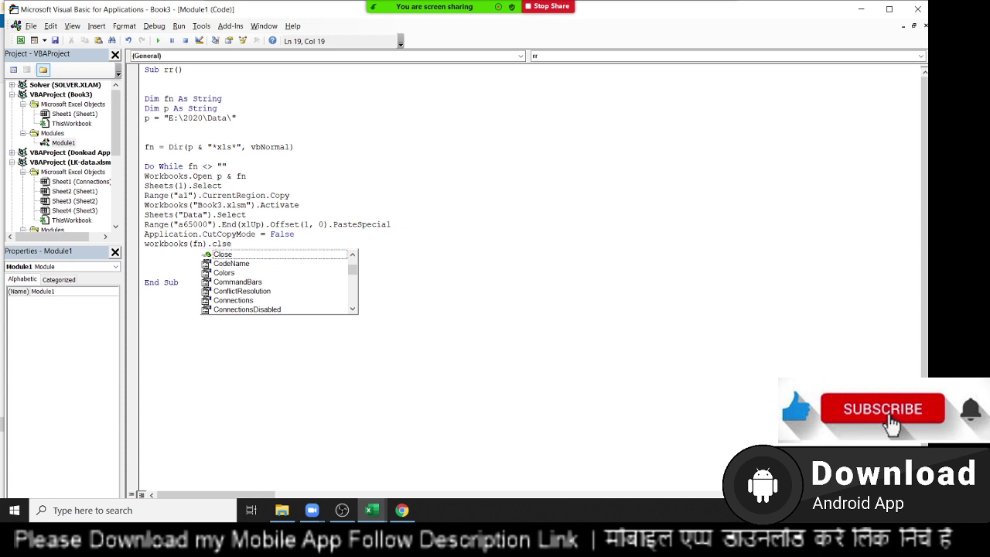
pyautogui.write(' fa')
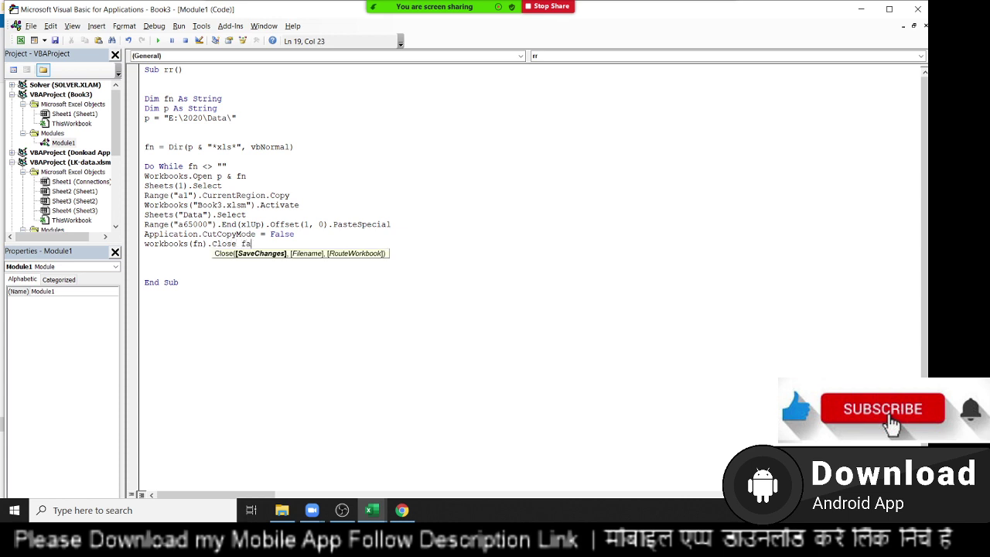
pyautogui.write('lse')
pyautogui.press('Return')
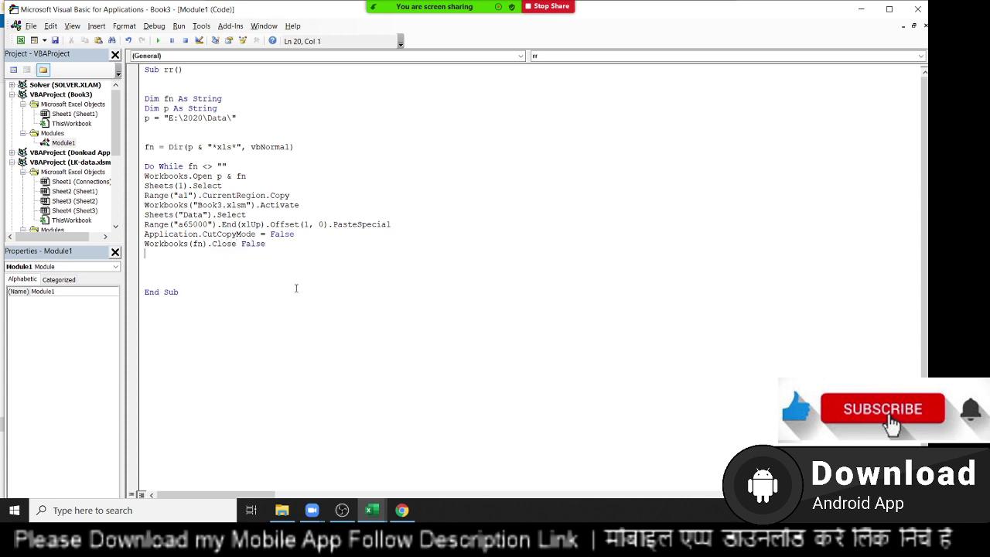
pyautogui.write('fn=')
pyautogui.write('d')
pyautogui.write('ir()')
# Finish the fn = Dir() line in the rr macro code
pyautogui.press('Return')
pyautogui.click(192, 119)
pyautogui.click(204, 257)
# Save Book3 to Downloads as Book3.xlsm, replacing the existing copy
pyautogui.hotkey('alt', 'Tab')
pyautogui.hotkey('alt', 'Tab')
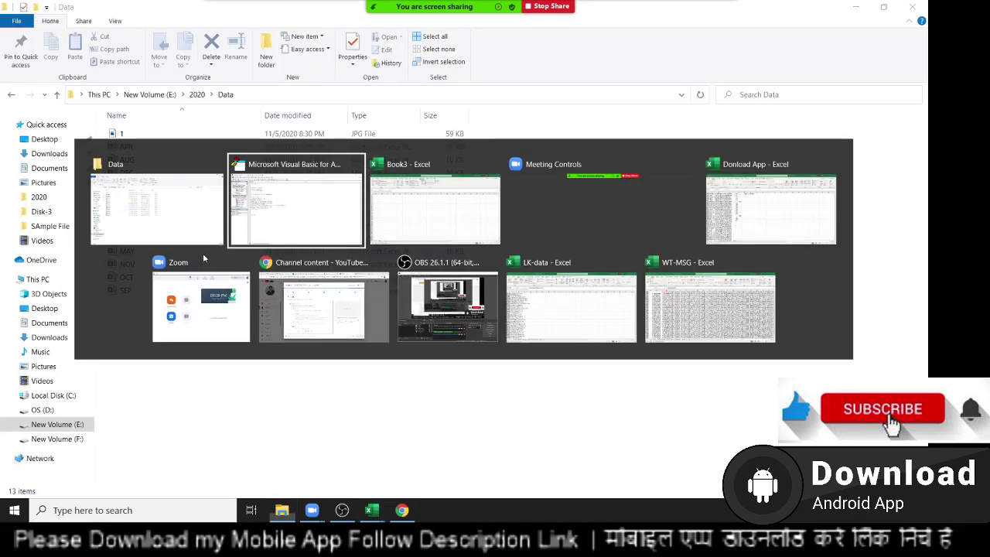
pyautogui.hotkey('alt', 'Tab')
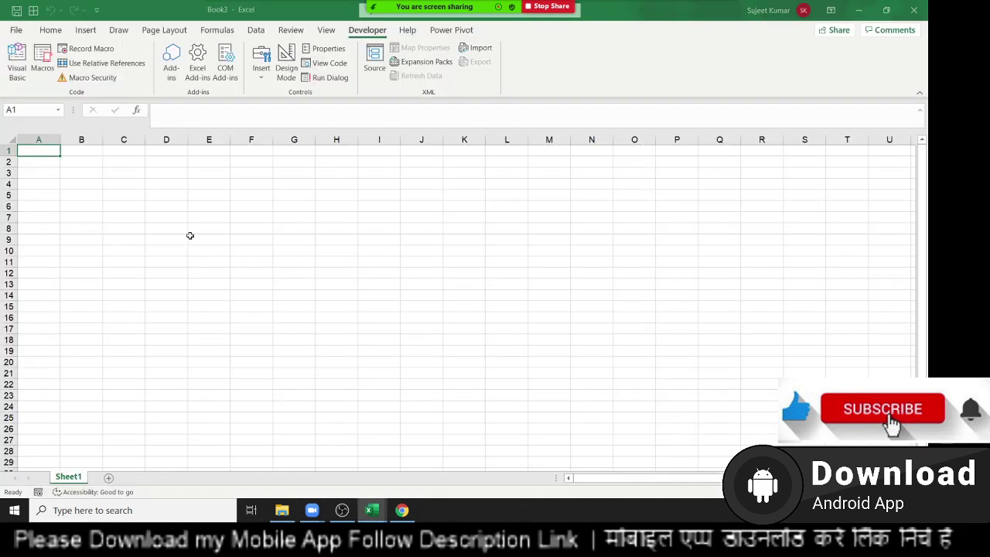
pyautogui.hotkey('ctrl', 's')
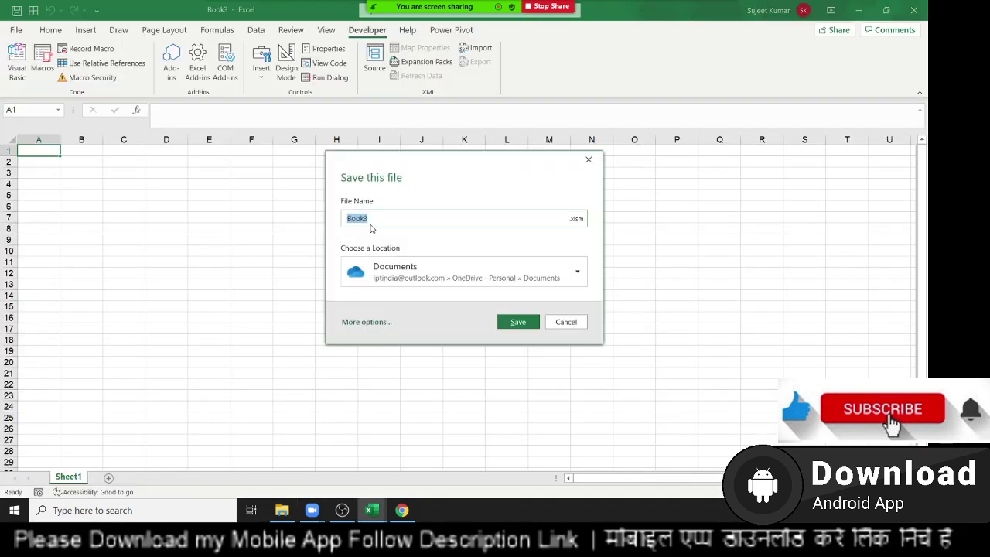
pyautogui.click(391, 270)
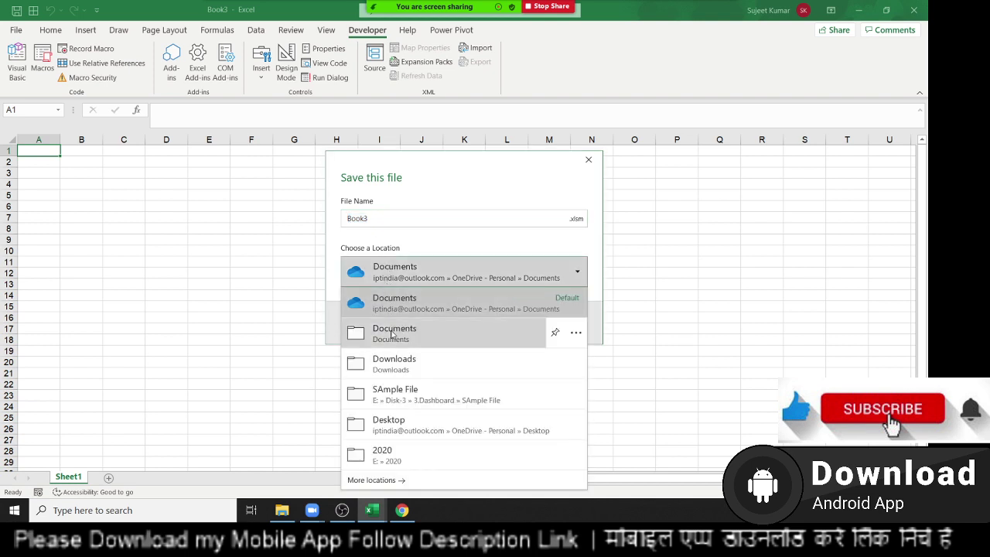
pyautogui.click(390, 360)
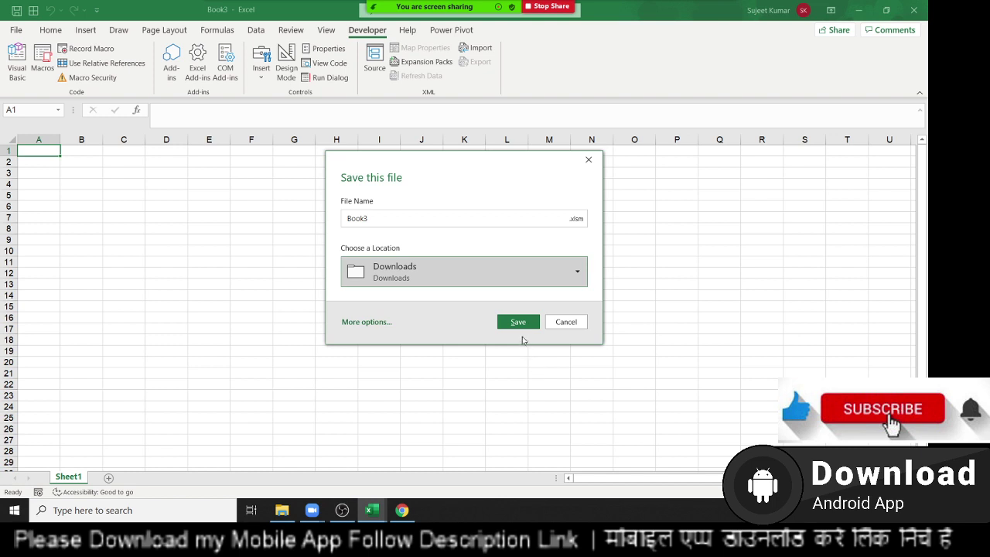
pyautogui.click(520, 324)
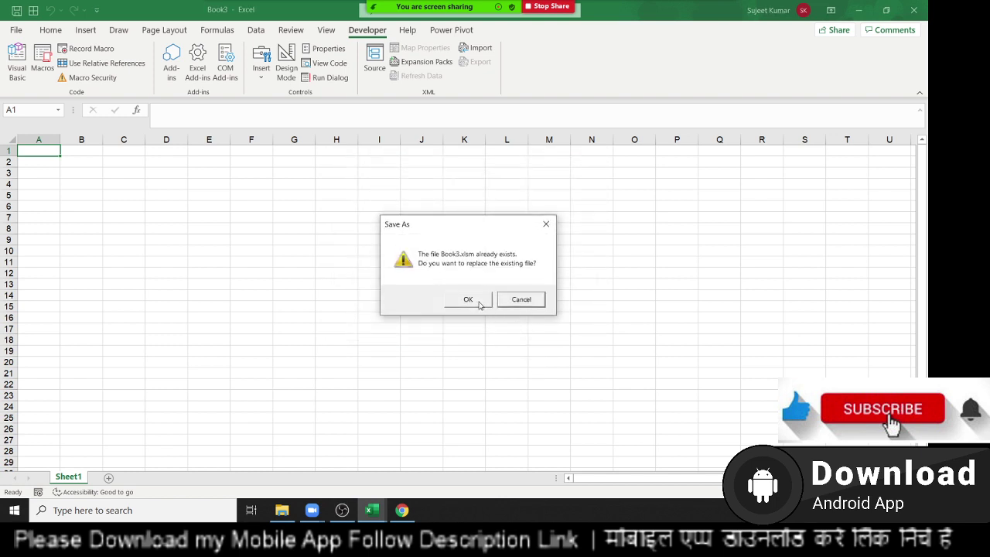
pyautogui.click(478, 305)
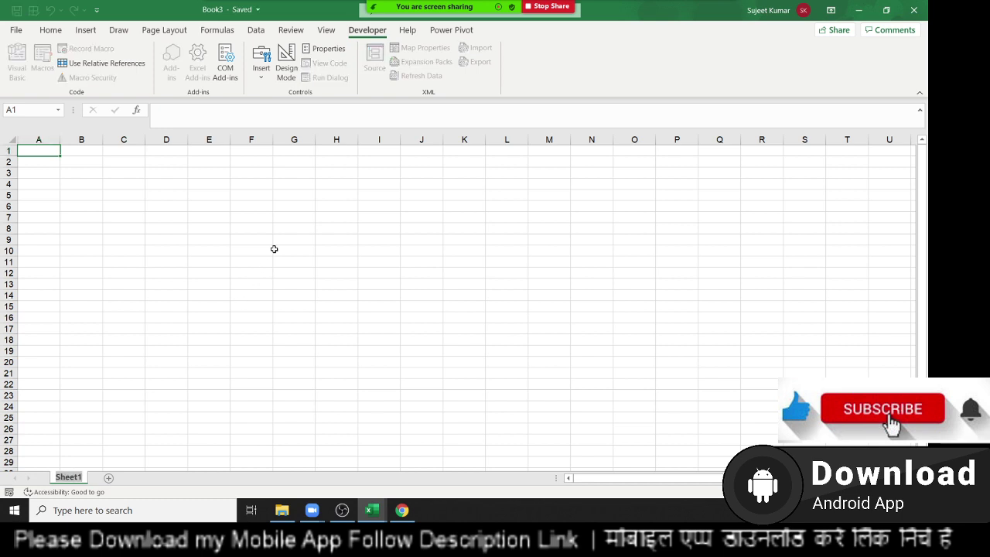
# Rename the Sheet1 tab to Data
pyautogui.hotkey('alt', 'h')
pyautogui.write('orData')
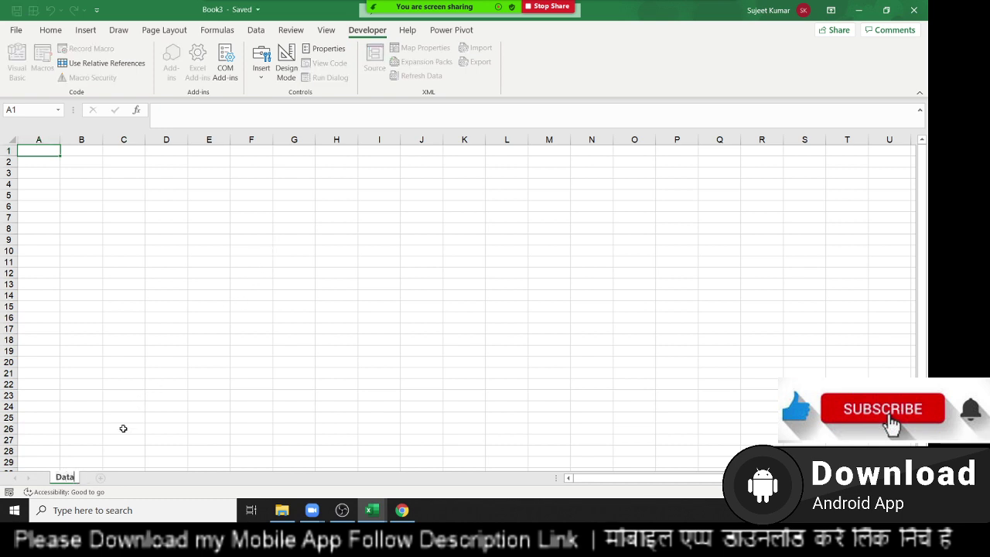
pyautogui.click(124, 348)
pyautogui.click(127, 394)
# Select cell C8 on the Data sheet and bring up the Macro list
pyautogui.hotkey('alt', 'Tab')
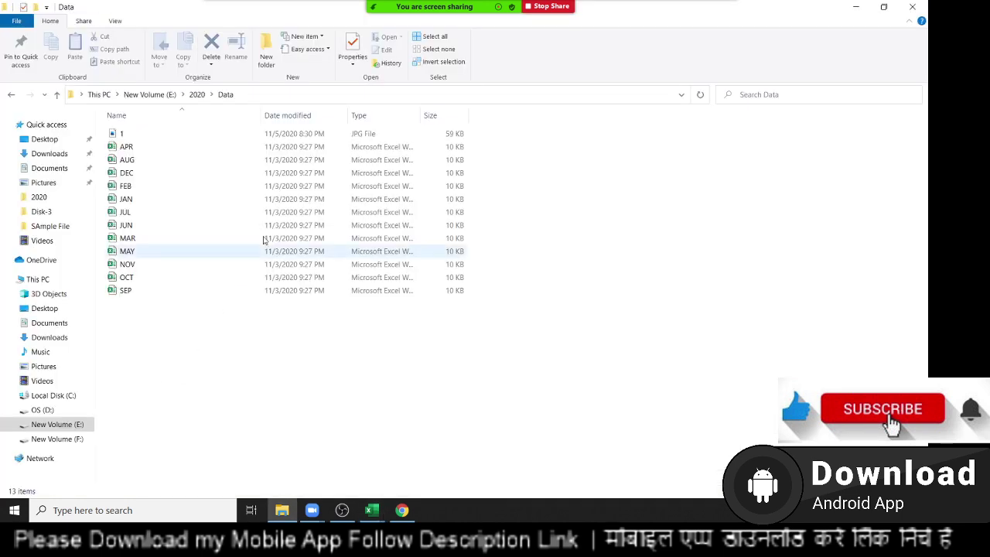
pyautogui.hotkey('alt', 'Tab')
pyautogui.click(124, 228)
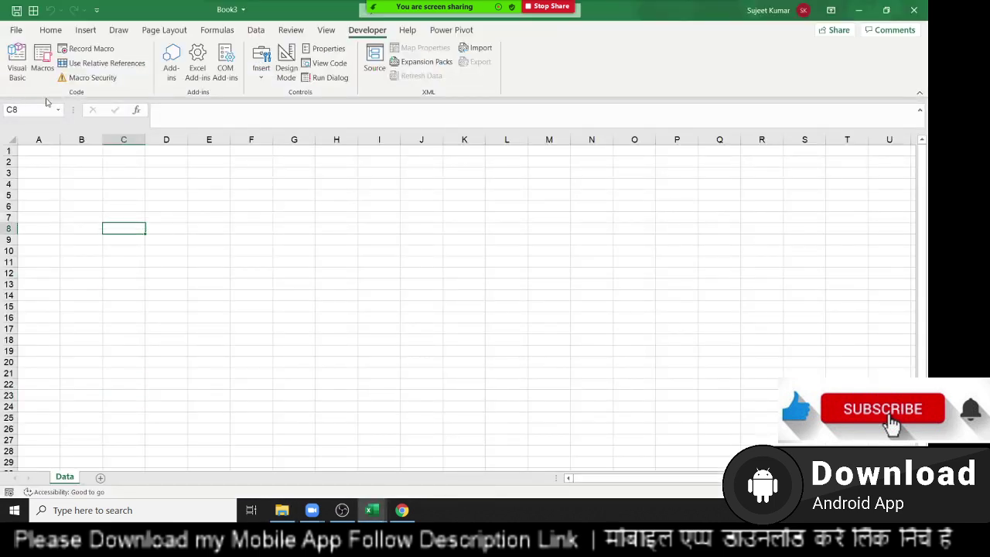
pyautogui.click(43, 58)
# Run the rr macro and dismiss the 'Do without Loop' compile error
pyautogui.press('Down')
pyautogui.press('Down')
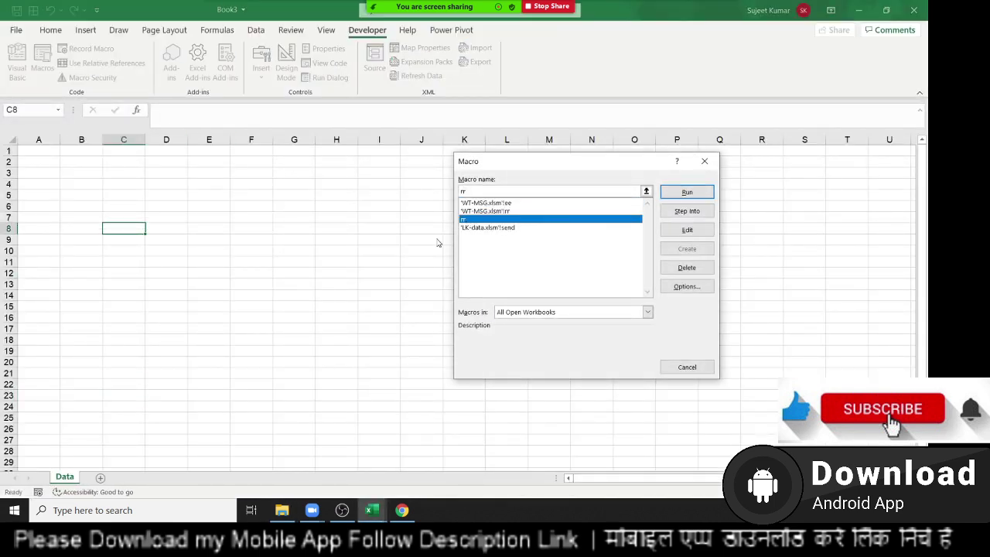
pyautogui.click(693, 197)
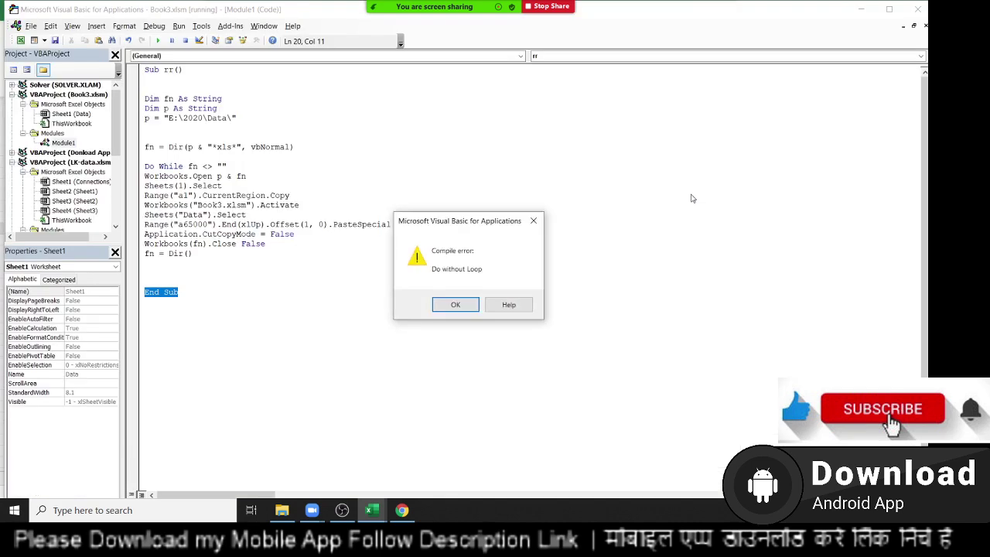
pyautogui.click(456, 305)
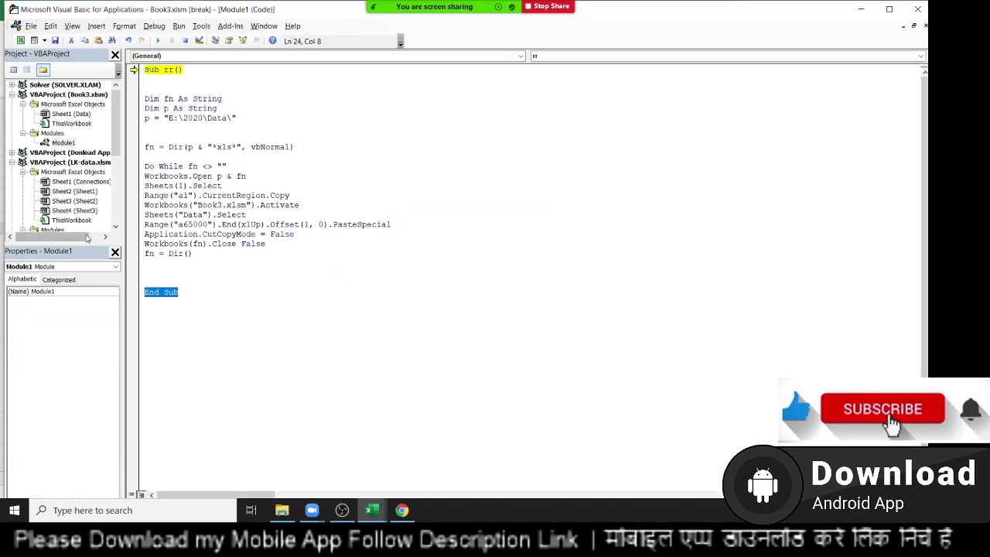
# Add a Loop line after fn = Dir() and rerun the corrected rr macro
pyautogui.click(160, 260)
pyautogui.write('oop')
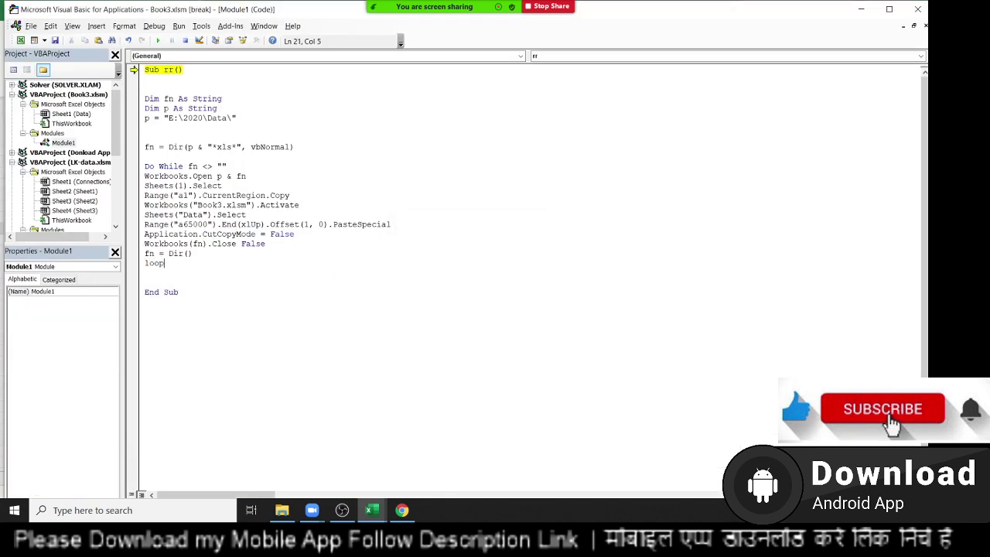
pyautogui.click(170, 224)
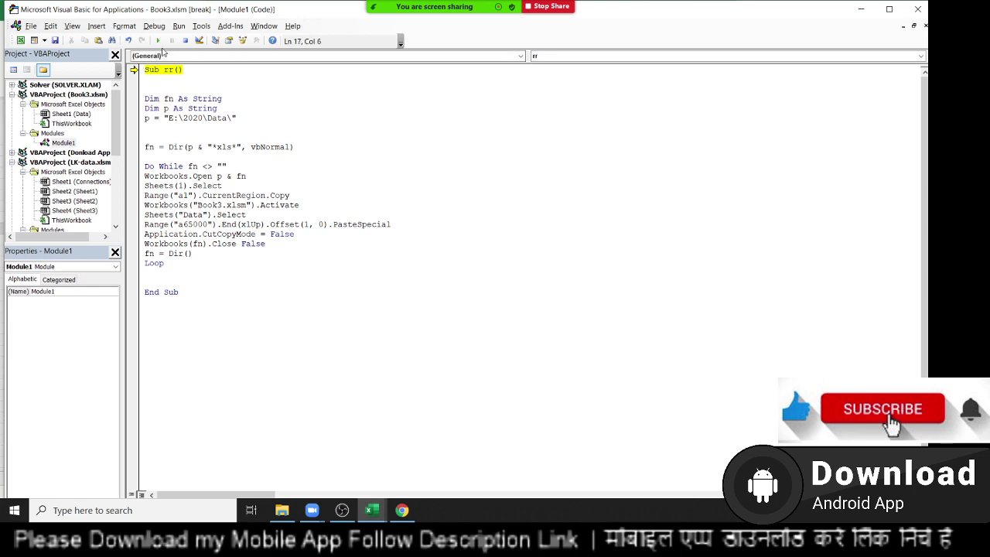
pyautogui.click(157, 41)
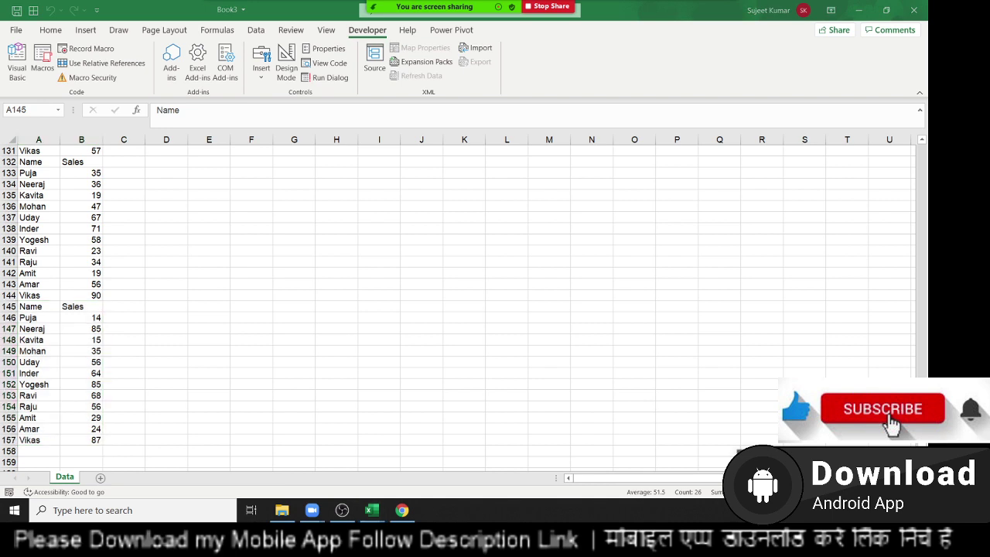
# Delete the combined Name and Sales data in columns A:B and return to cell A1
pyautogui.click(722, 24)
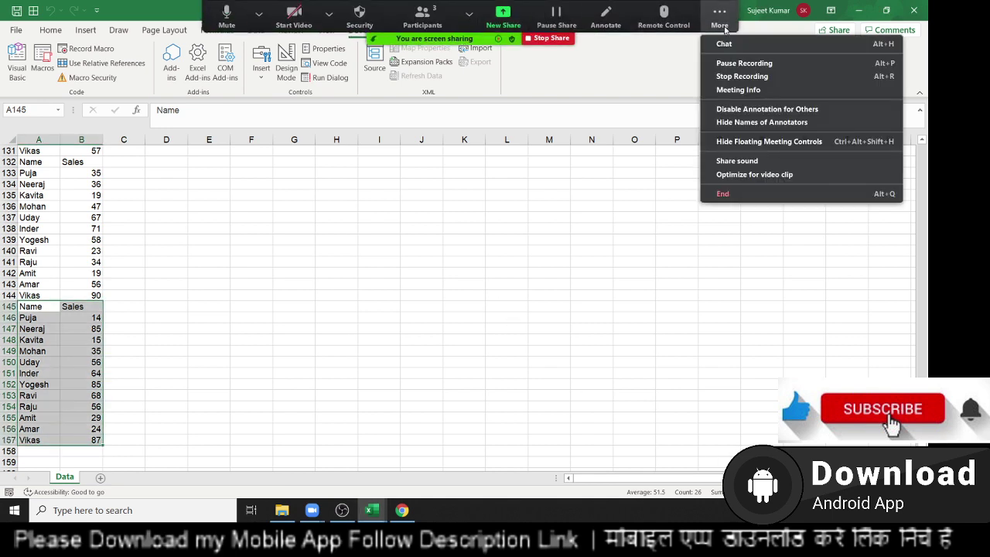
pyautogui.click(397, 243)
pyautogui.click(396, 241)
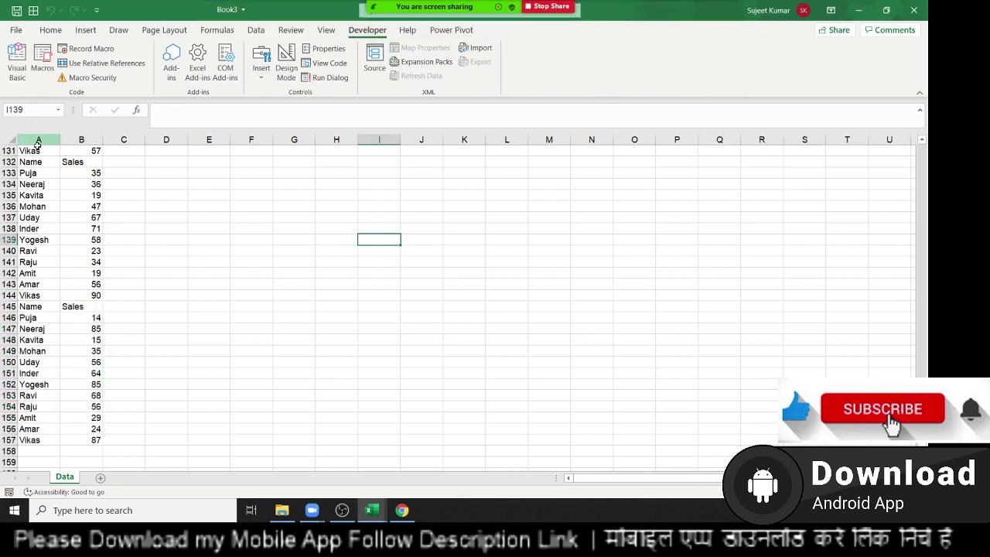
pyautogui.moveTo(38, 143); pyautogui.dragTo(105, 138)
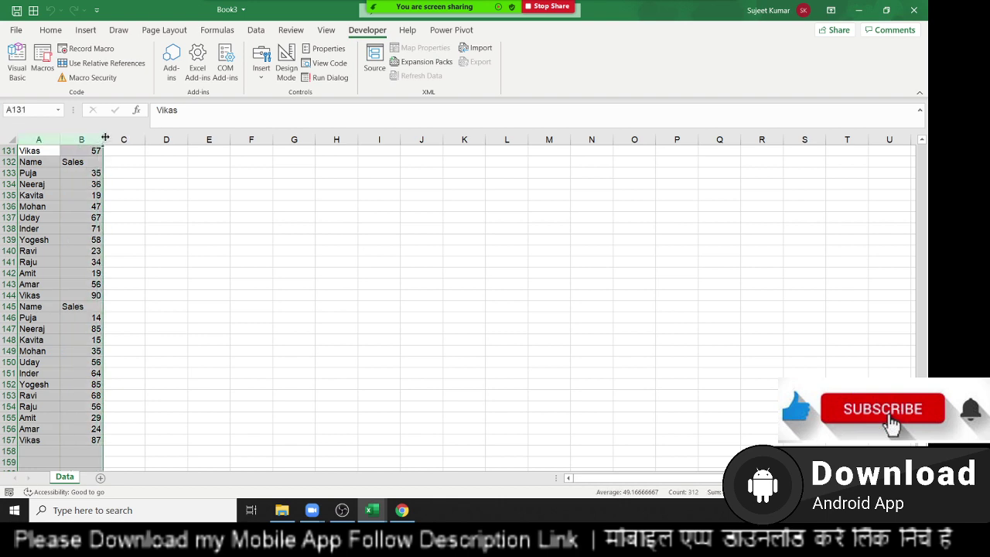
pyautogui.press('Delete')
pyautogui.hotkey('ctrl', 'Home')
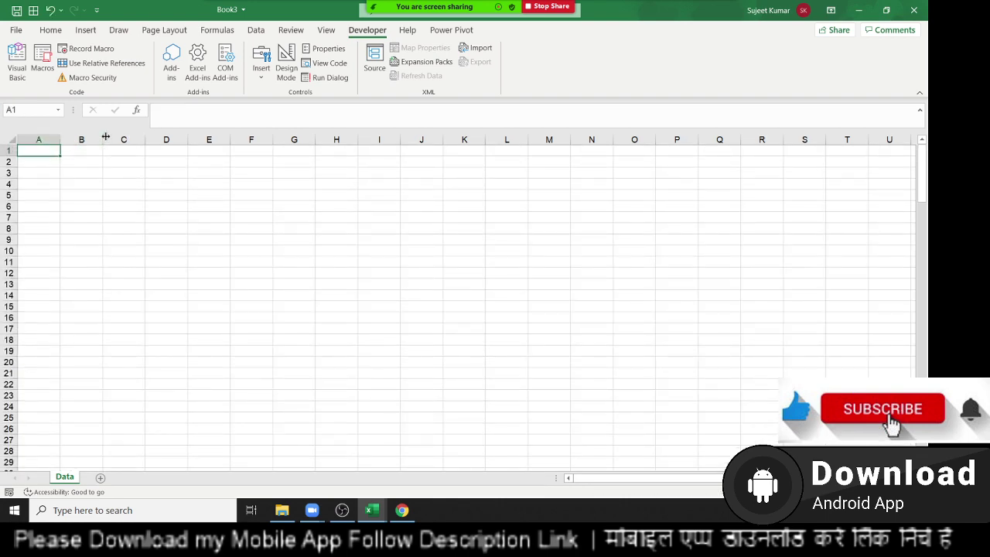
pyautogui.hotkey('alt', 'F11')
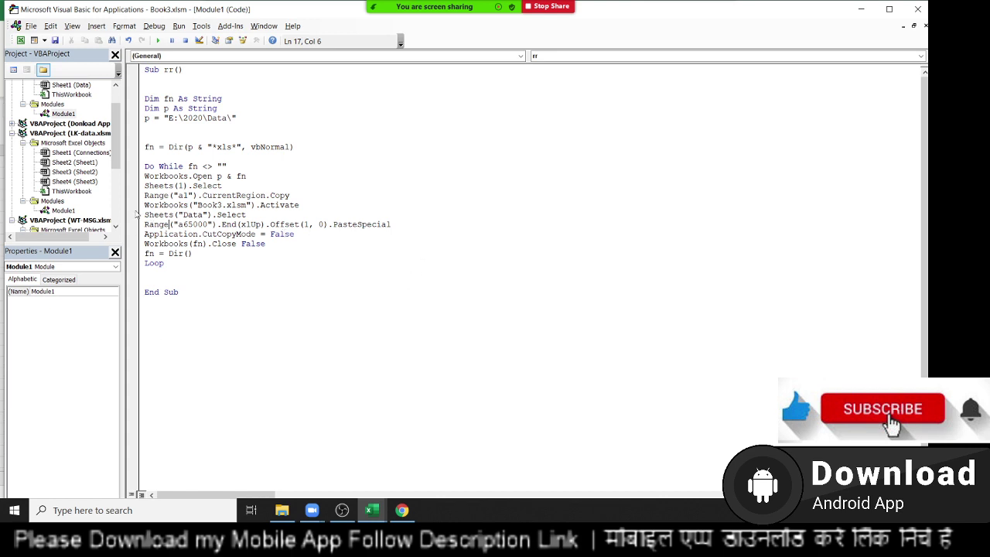
pyautogui.doubleClick(173, 148)
pyautogui.moveTo(193, 147); pyautogui.dragTo(263, 154)
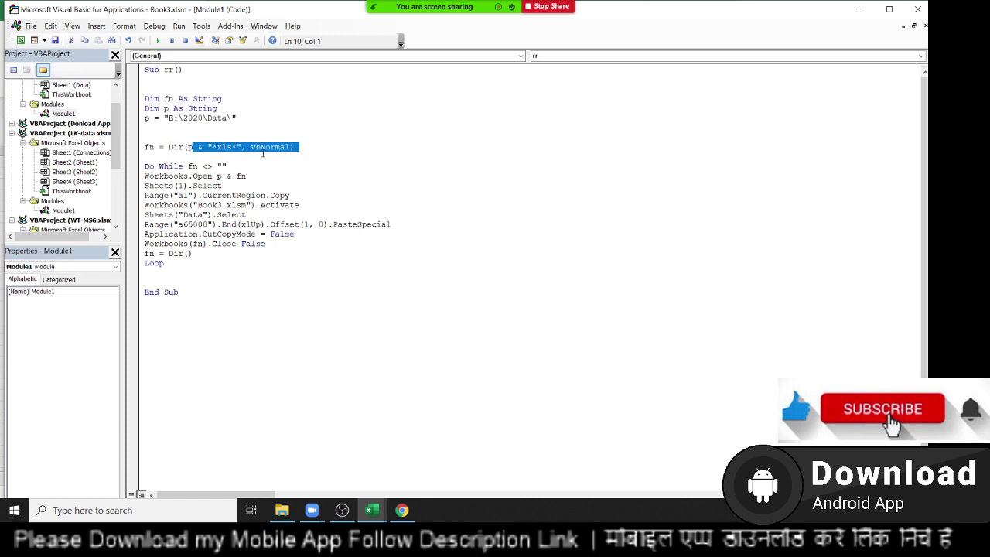
pyautogui.doubleClick(173, 148)
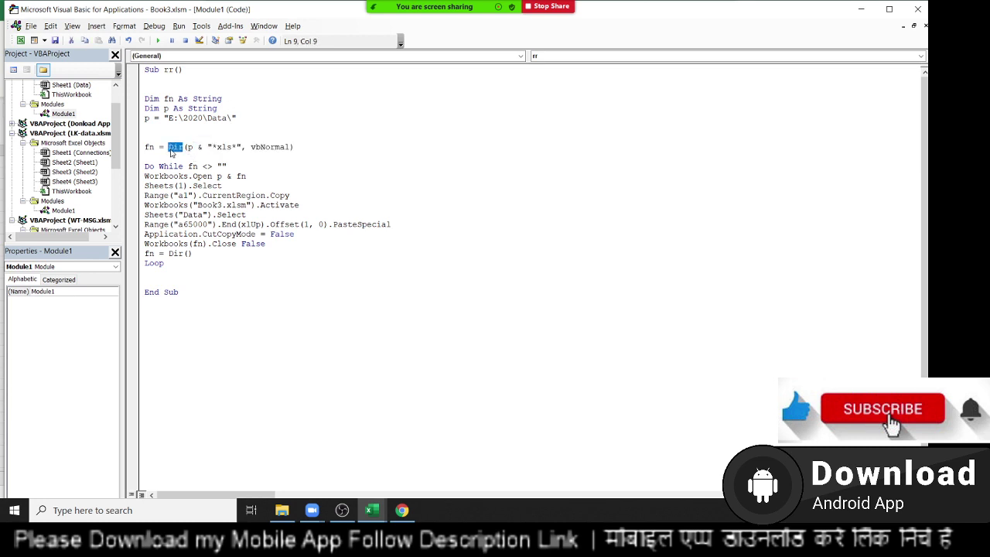
pyautogui.doubleClick(146, 147)
# Highlight the Dir arguments, the E:\2020\Data\ path and the rr loop code to explain them
pyautogui.moveTo(187, 148); pyautogui.dragTo(242, 151)
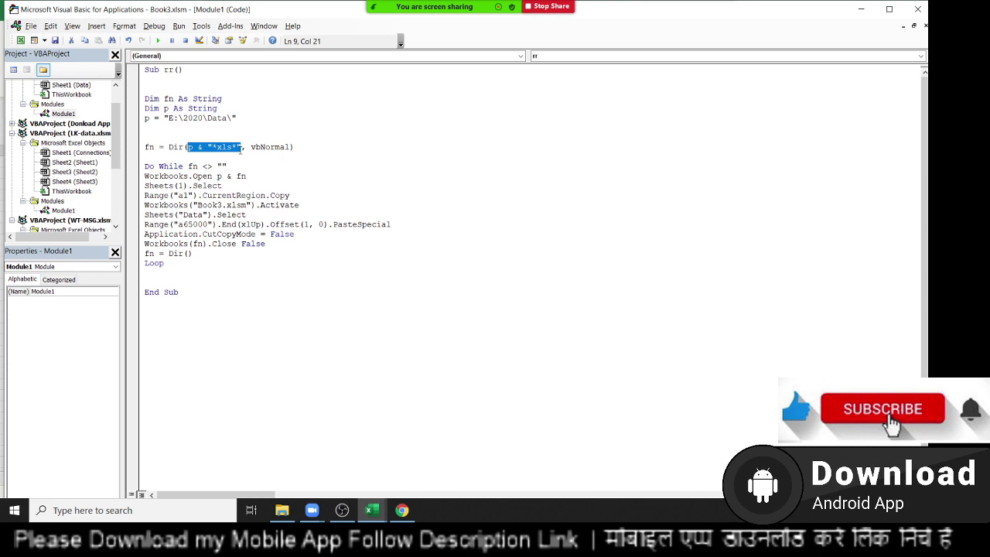
pyautogui.moveTo(168, 118); pyautogui.dragTo(232, 117)
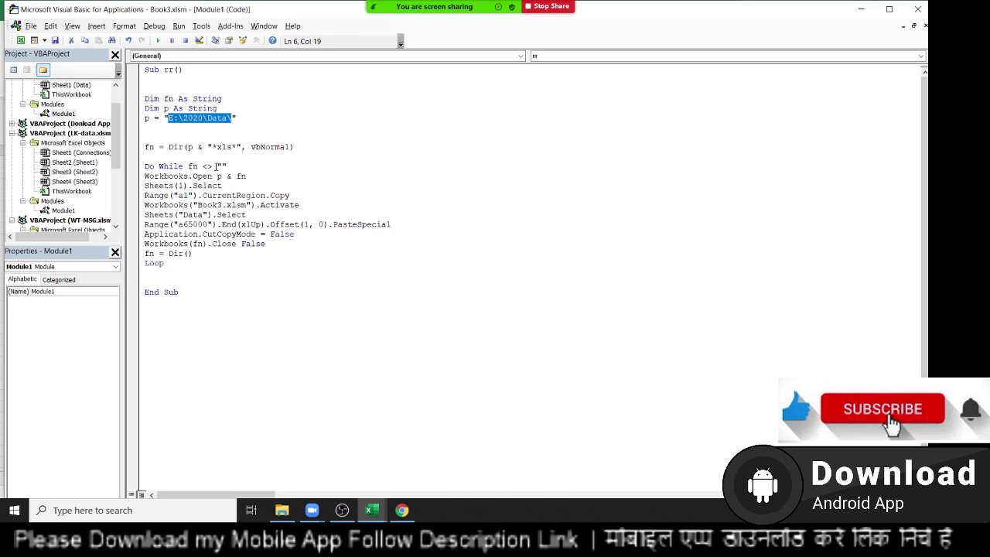
pyautogui.moveTo(167, 264); pyautogui.dragTo(145, 98)
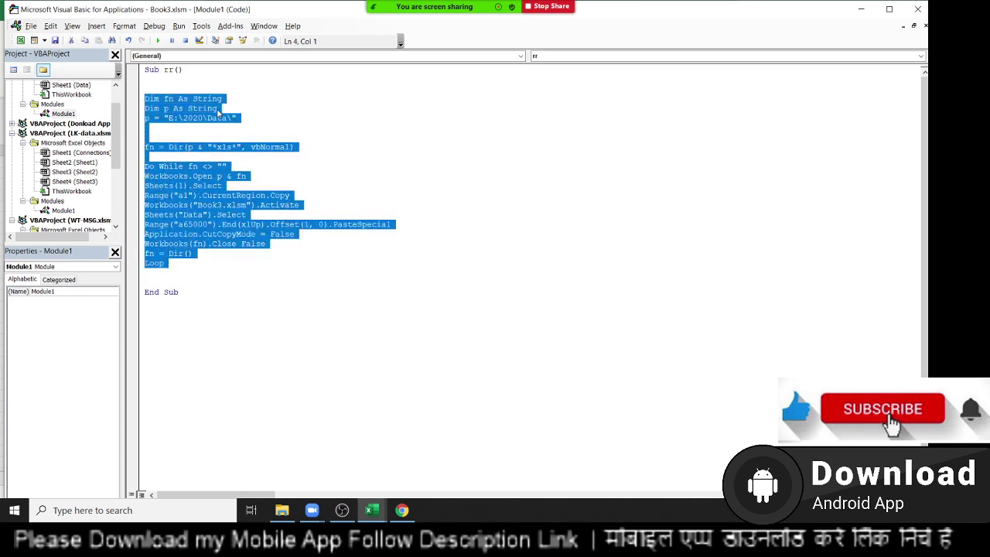
pyautogui.click(218, 109)
pyautogui.click(212, 121)
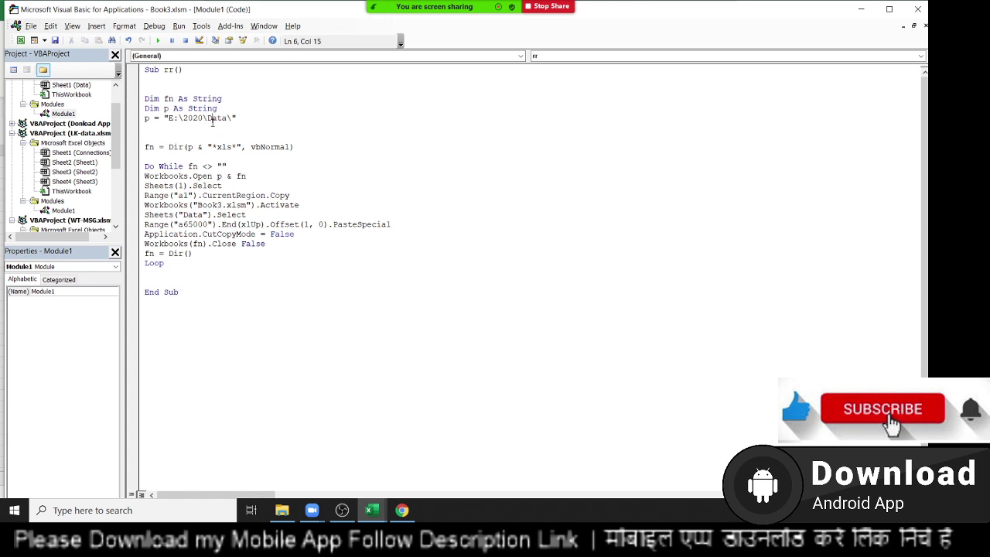
pyautogui.moveTo(231, 327); pyautogui.dragTo(145, 70)
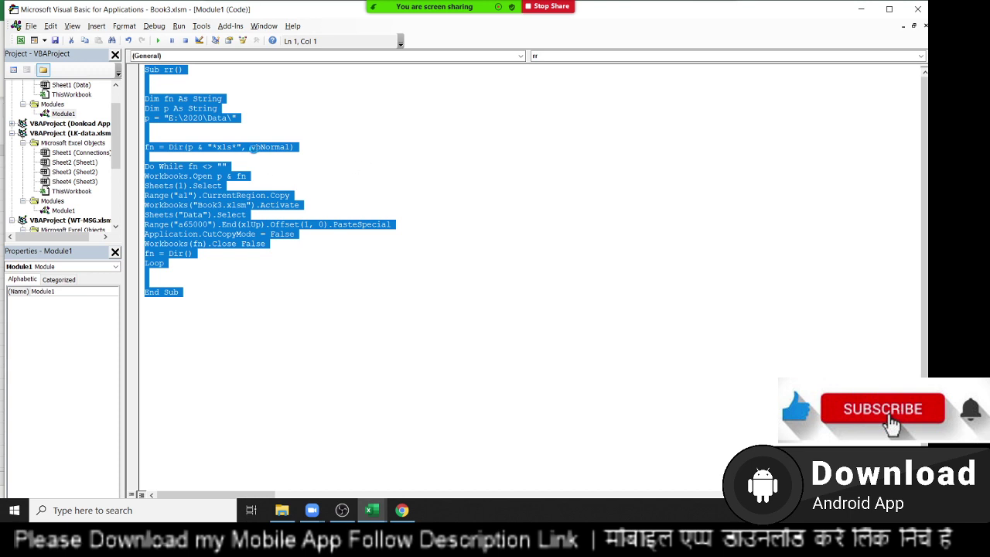
pyautogui.click(214, 130)
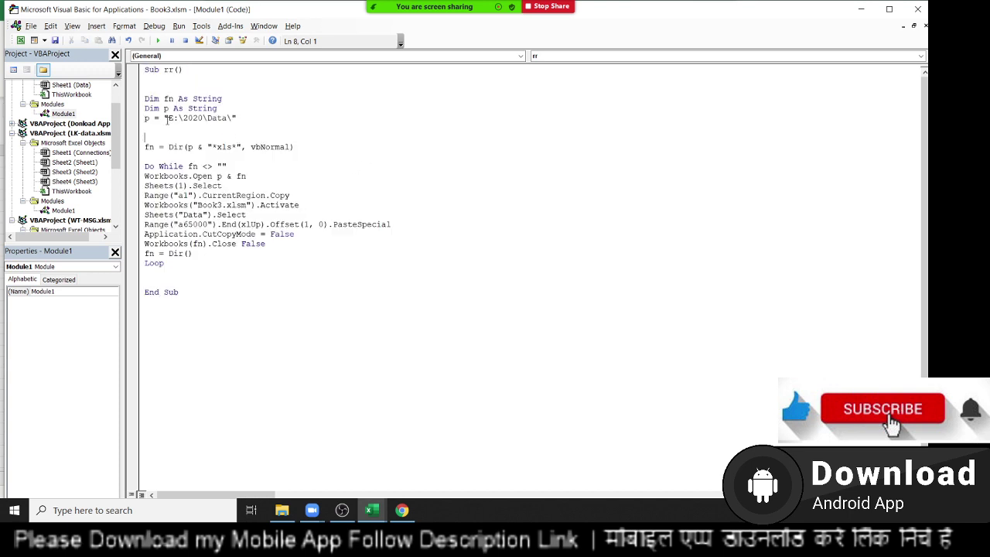
pyautogui.moveTo(166, 118); pyautogui.dragTo(235, 120)
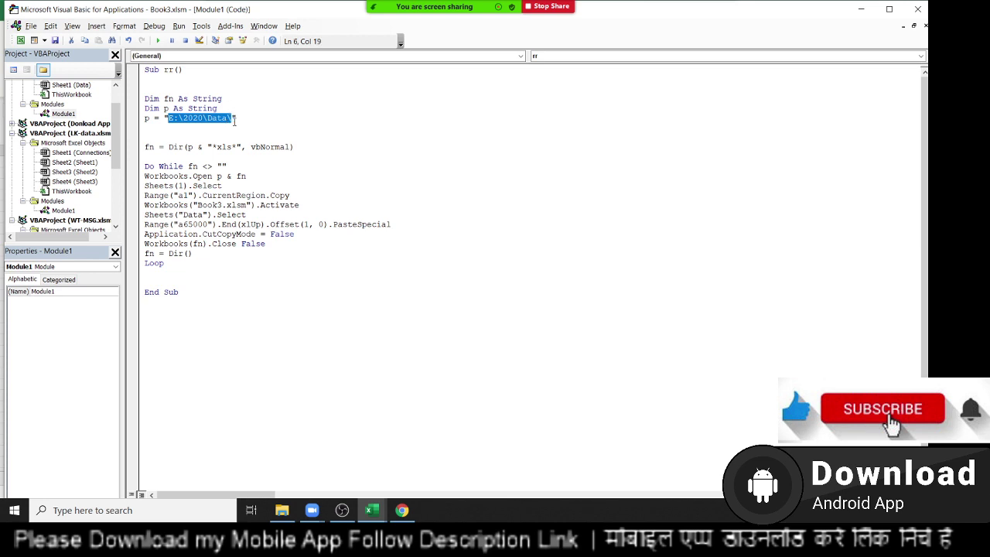
pyautogui.click(861, 9)
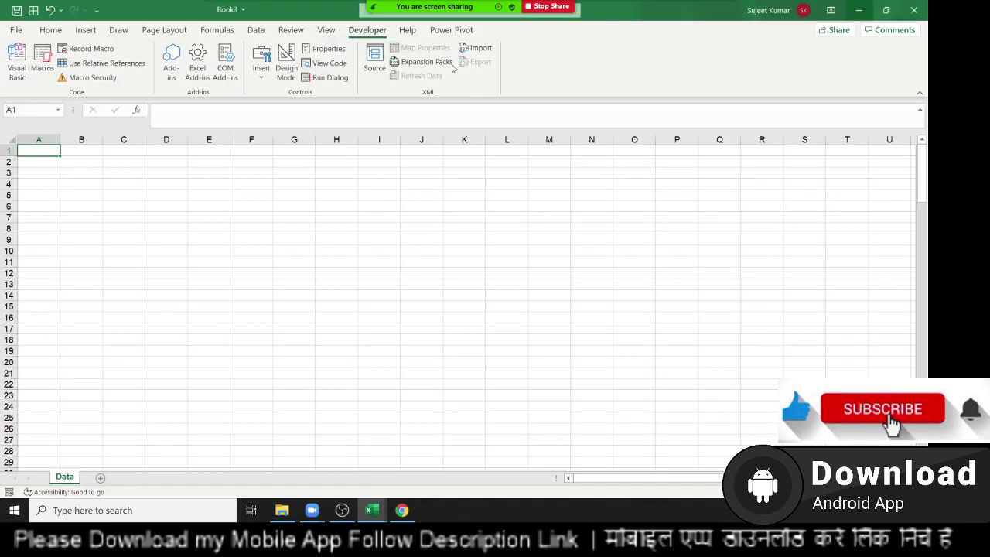
pyautogui.click(17, 31)
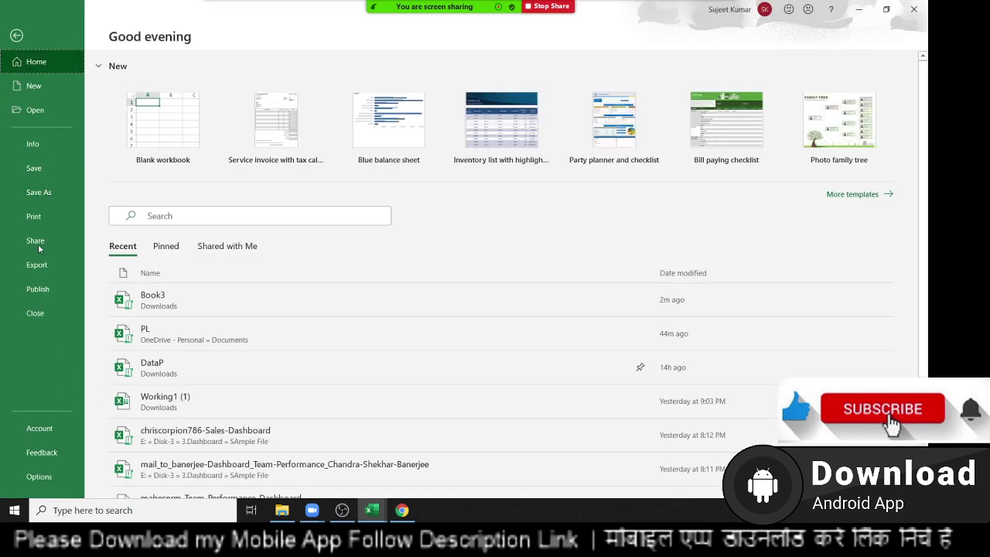
pyautogui.click(35, 109)
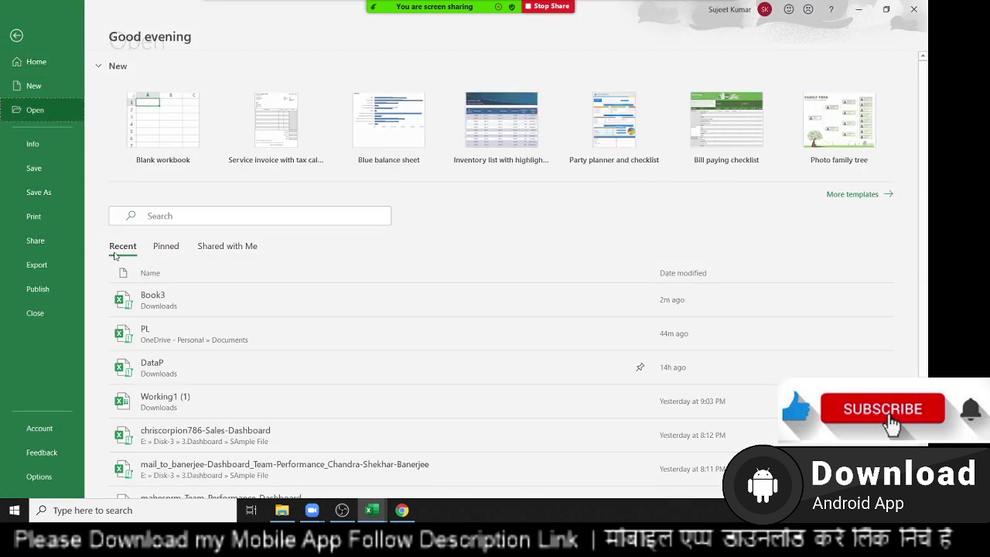
pyautogui.click(198, 282)
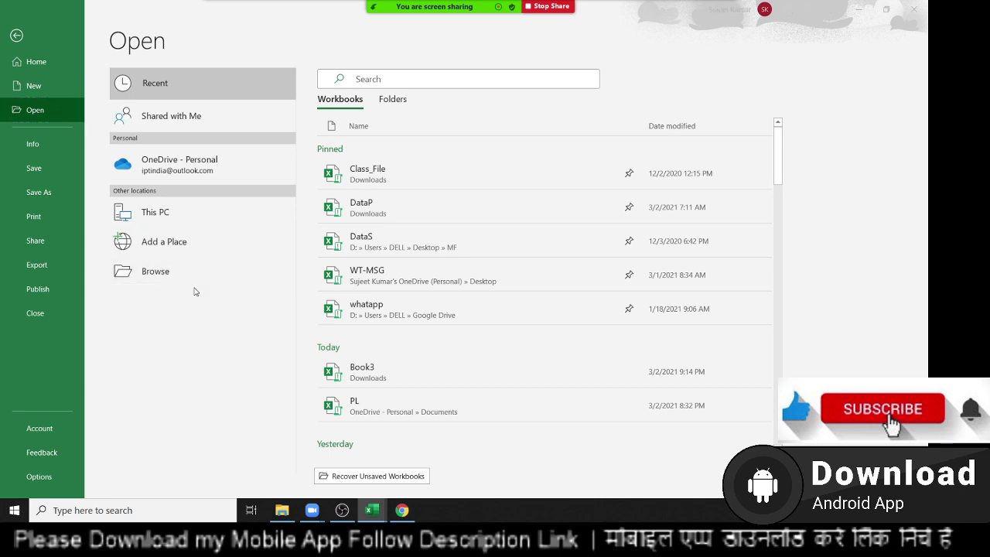
pyautogui.moveTo(305, 59); pyautogui.dragTo(301, 68)
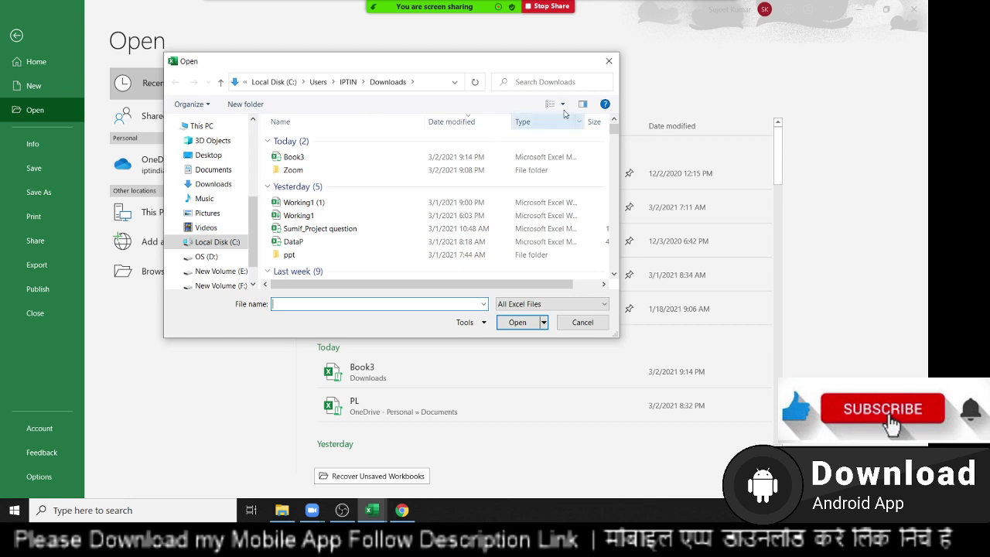
pyautogui.click(612, 65)
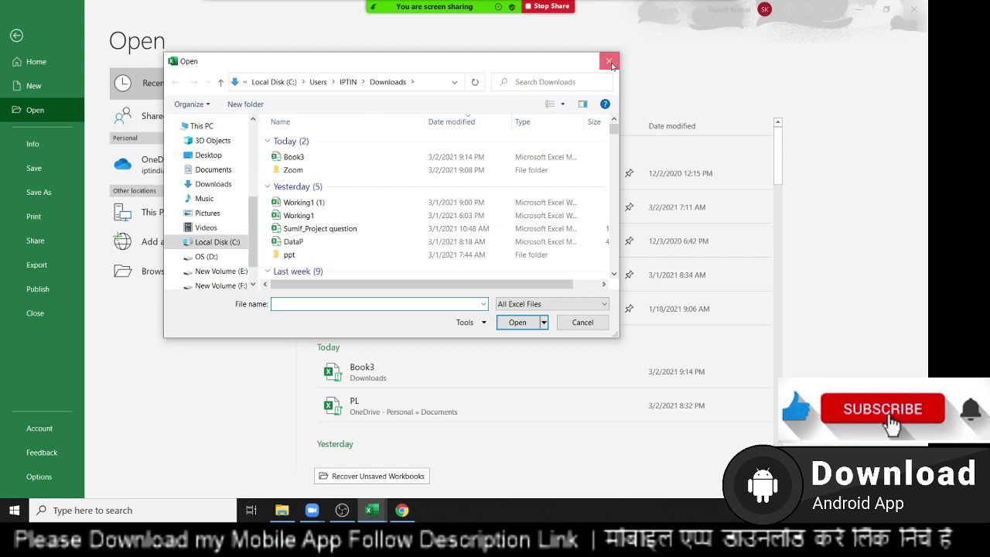
pyautogui.click(18, 39)
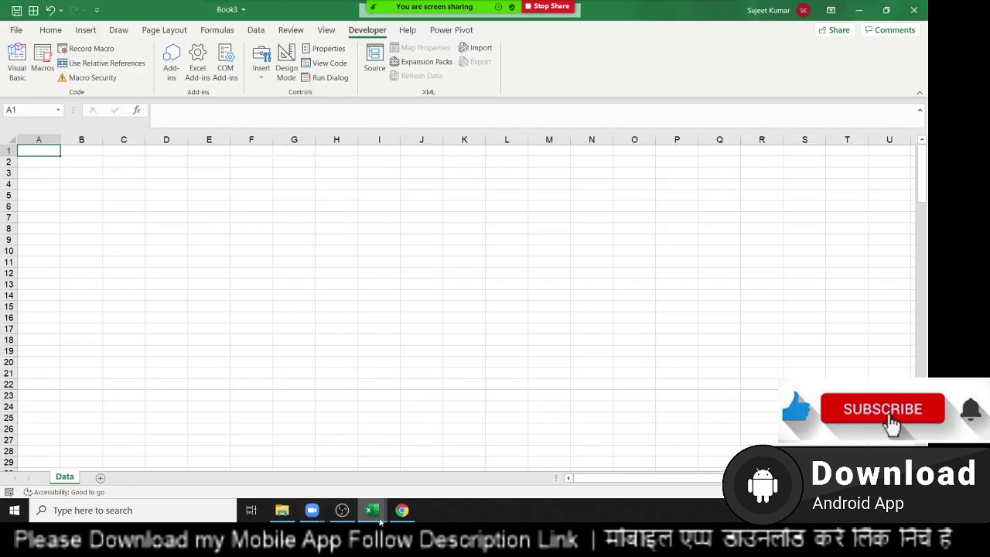
pyautogui.click(162, 182)
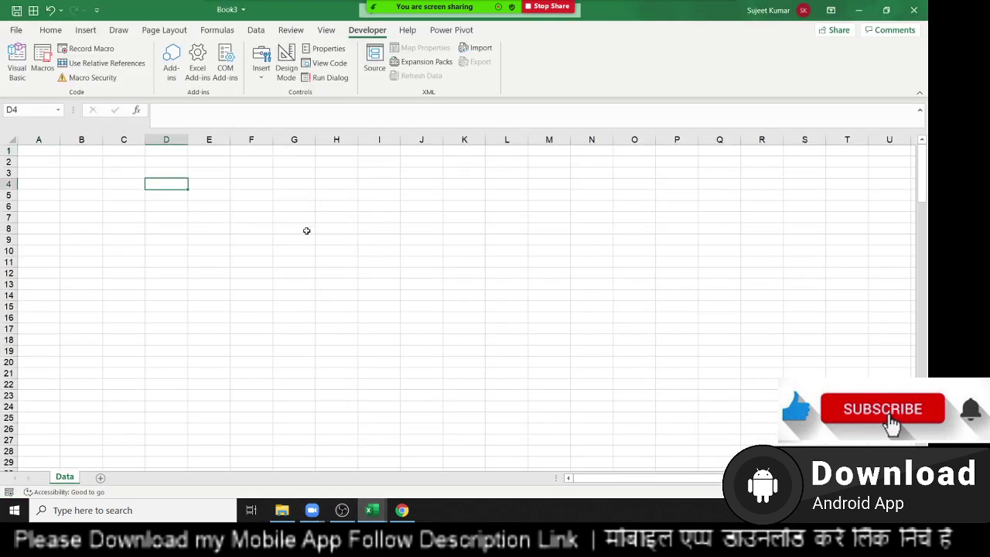
# Add an empty Sub brbt() below rr in Module1, backspacing away a trial 'application.' entry
pyautogui.hotkey('alt', 'F11')
pyautogui.click(203, 309)
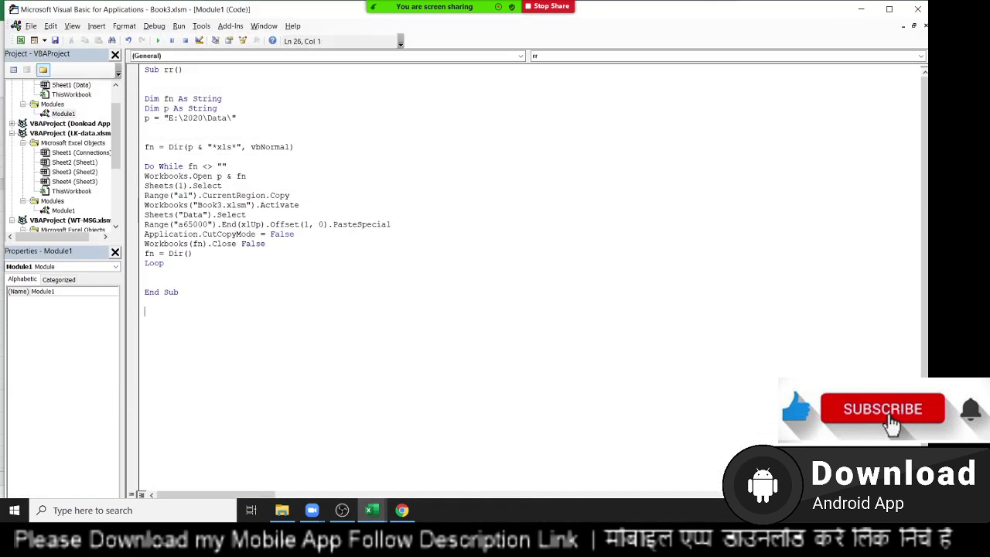
pyautogui.write('sub br')
pyautogui.write('bt')
pyautogui.write('()')
pyautogui.press('Return')
pyautogui.press('Return')
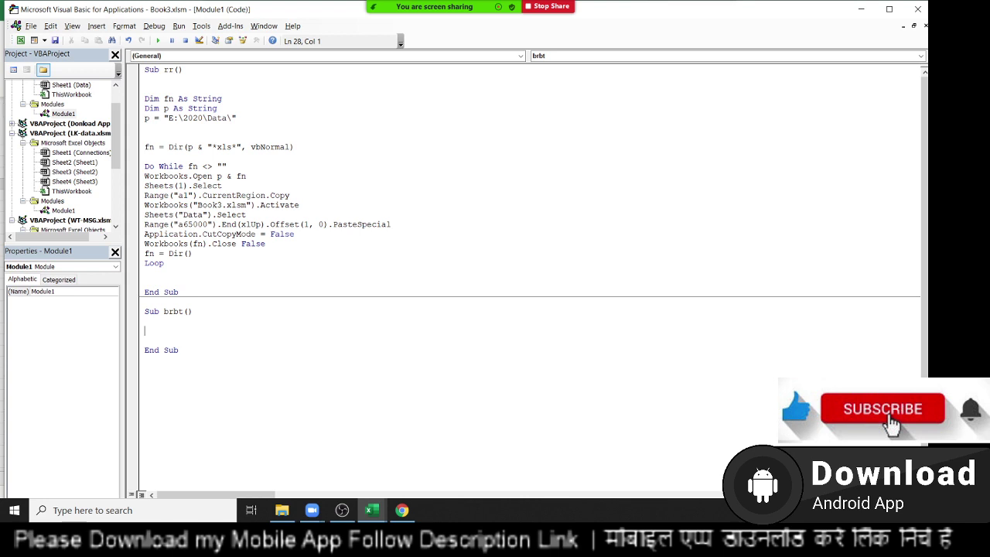
pyautogui.write('applica')
pyautogui.write('tion')
pyautogui.write('.')
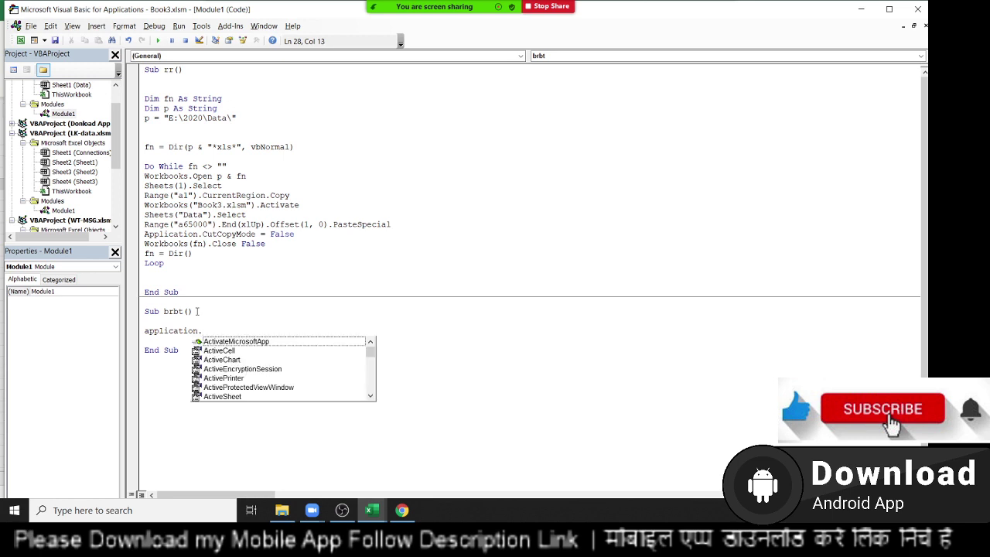
pyautogui.press('BackSpace')
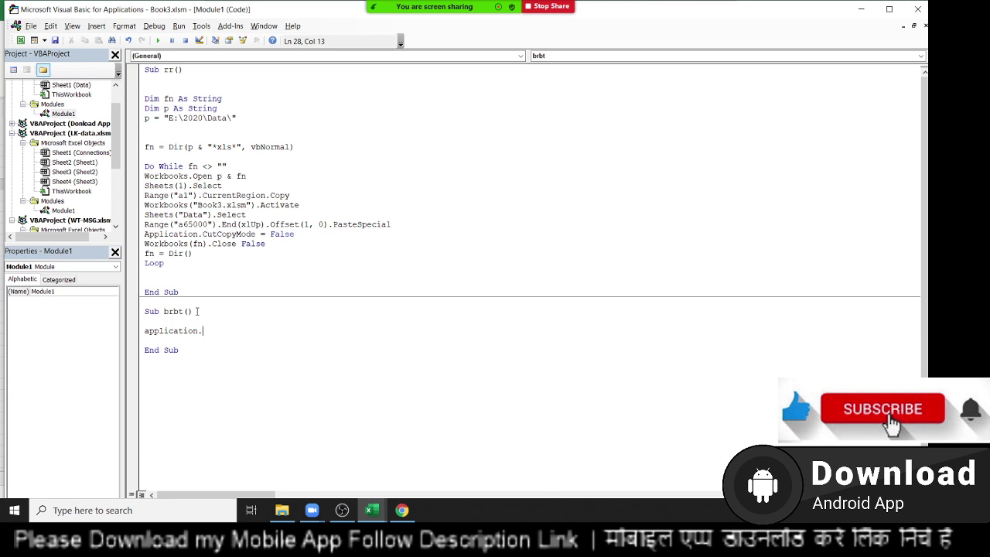
pyautogui.press('BackSpace')
pyautogui.press('BackSpace')
pyautogui.press('BackSpace')
pyautogui.press('BackSpace')
pyautogui.press('BackSpace')
pyautogui.press('BackSpace')
pyautogui.press('BackSpace')
pyautogui.press('BackSpace')
pyautogui.press('BackSpace')
pyautogui.press('BackSpace')
pyautogui.press('BackSpace')
# Browse New Volume (E:) to the Disk-3 folder and open VBA Books.pdf
pyautogui.click(280, 510)
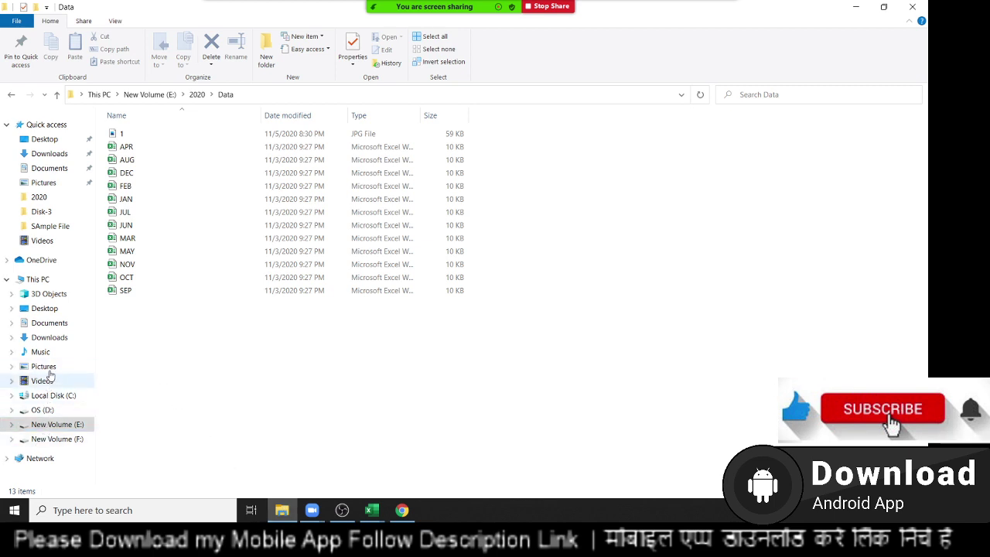
pyautogui.click(53, 340)
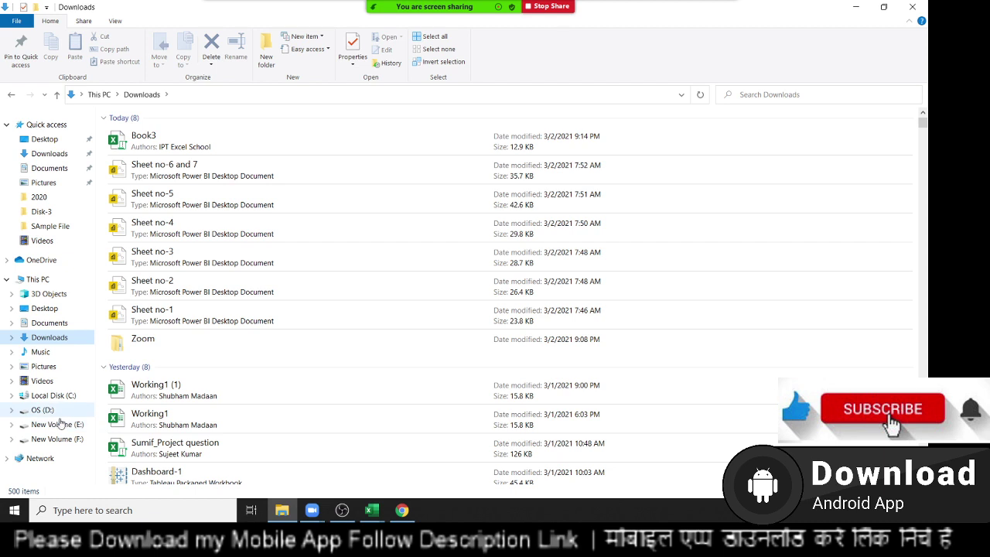
pyautogui.click(64, 428)
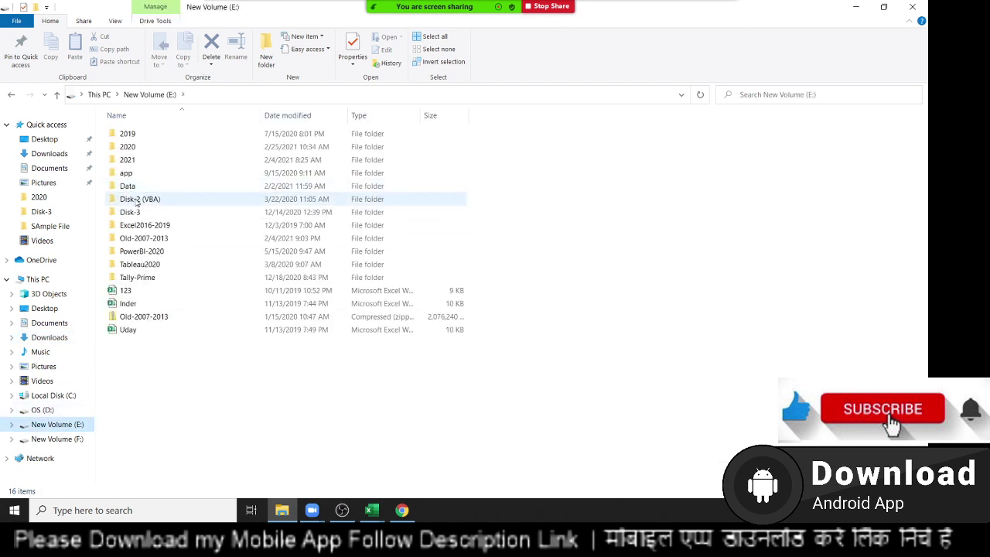
pyautogui.doubleClick(133, 201)
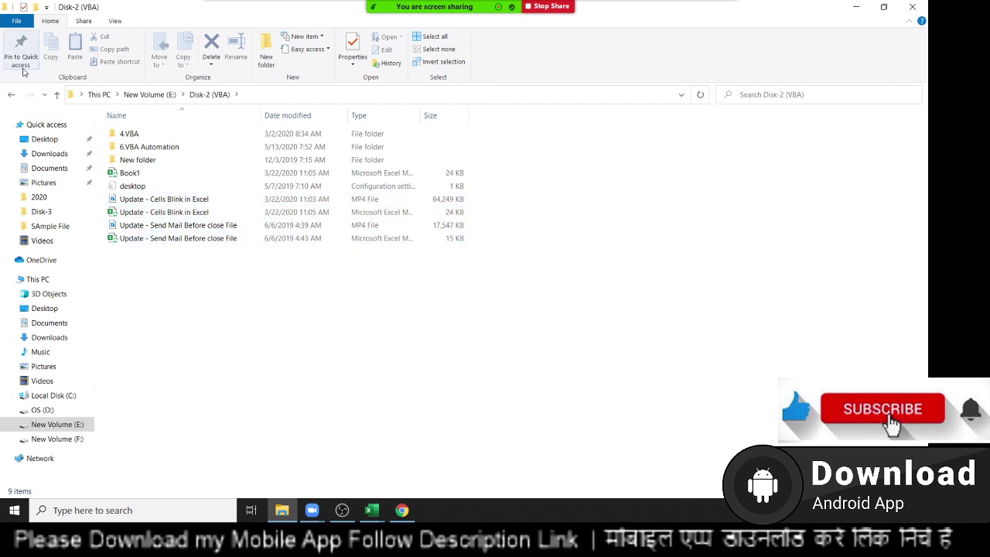
pyautogui.click(14, 96)
pyautogui.doubleClick(138, 214)
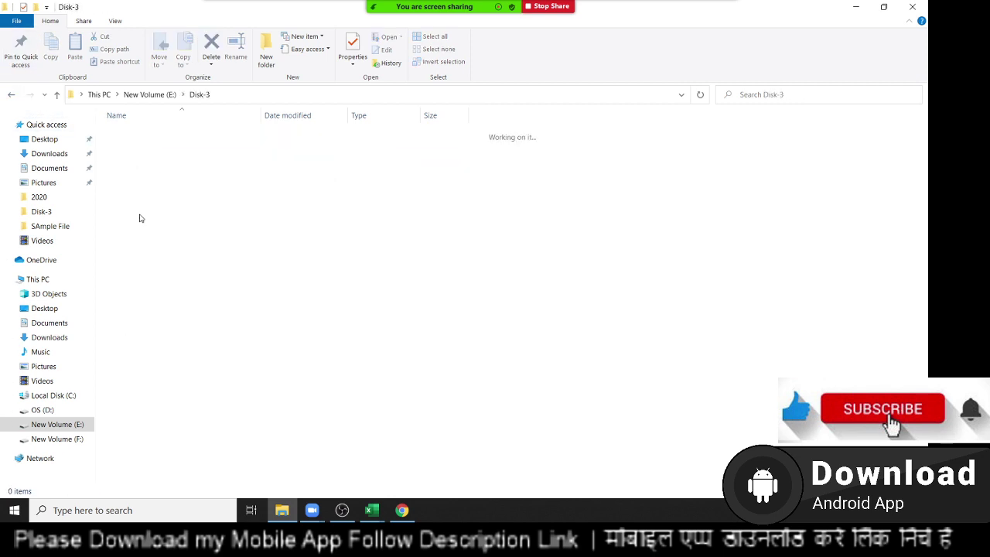
pyautogui.doubleClick(145, 251)
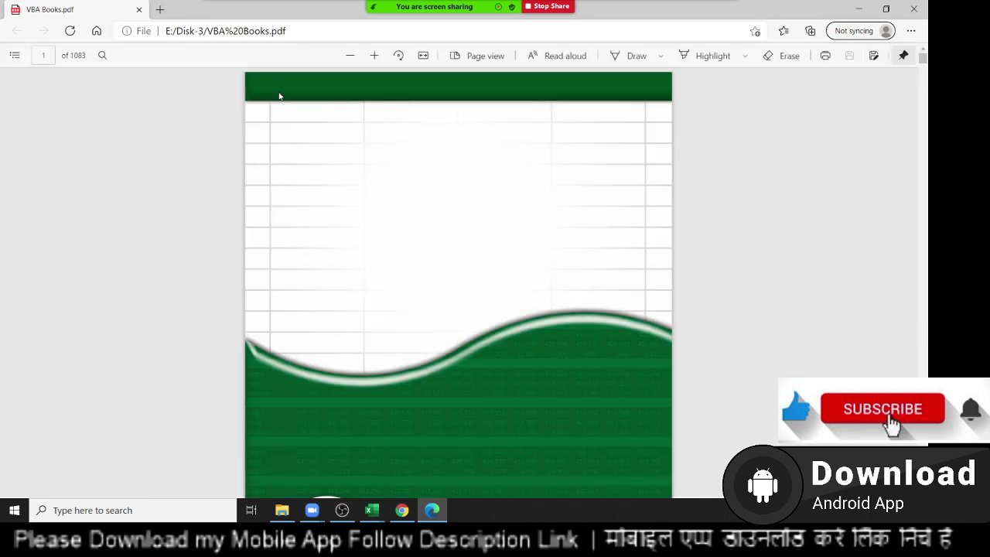
# Jump to page 236 of the VBA Books PDF
pyautogui.click(45, 55)
pyautogui.write('236')
pyautogui.press('Return')
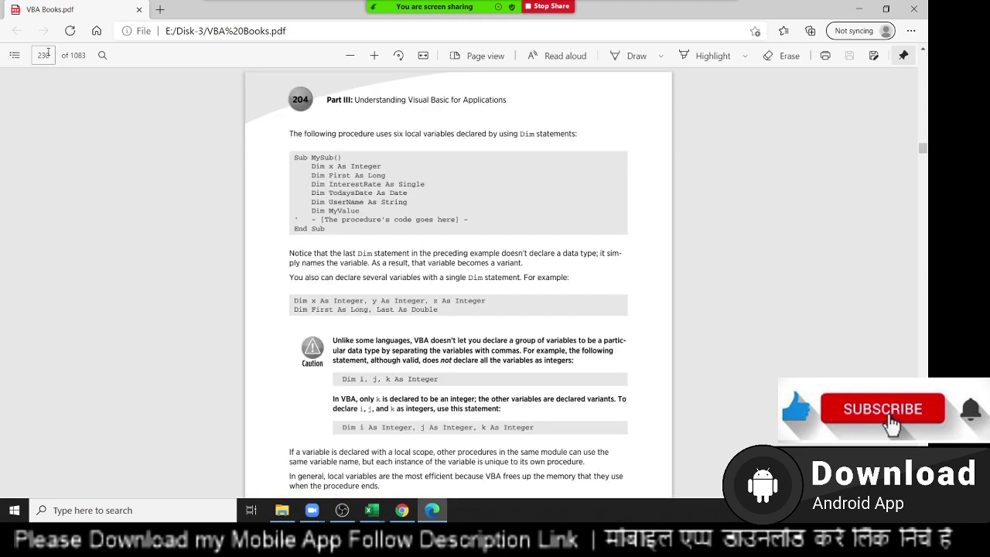
pyautogui.click(46, 55)
# Scroll through the table of contents down to Part IV
pyautogui.moveTo(923, 150); pyautogui.dragTo(928, 46)
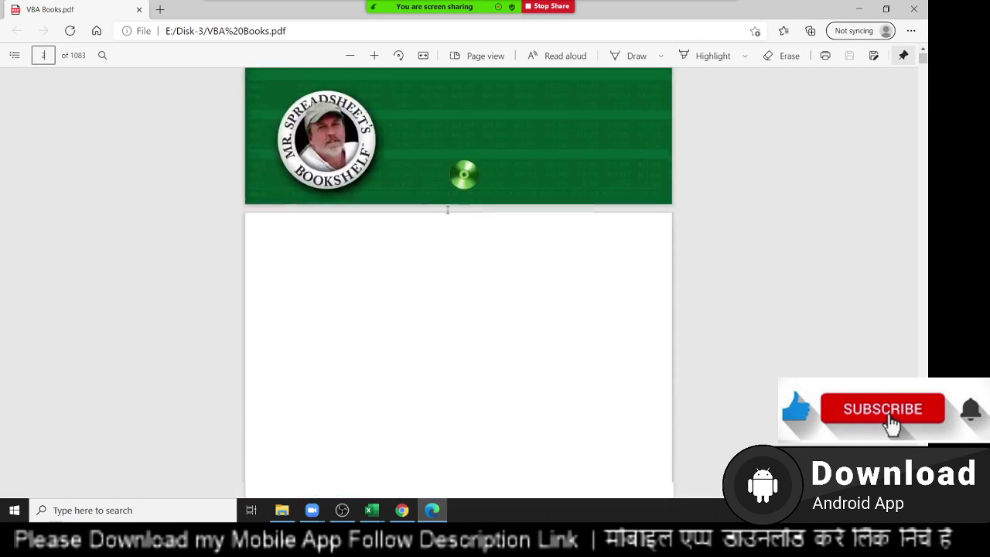
pyautogui.scroll(-5, 447, 210)
pyautogui.scroll(-5, 447, 210)
pyautogui.scroll(-5, 445, 221)
pyautogui.scroll(-5, 439, 237)
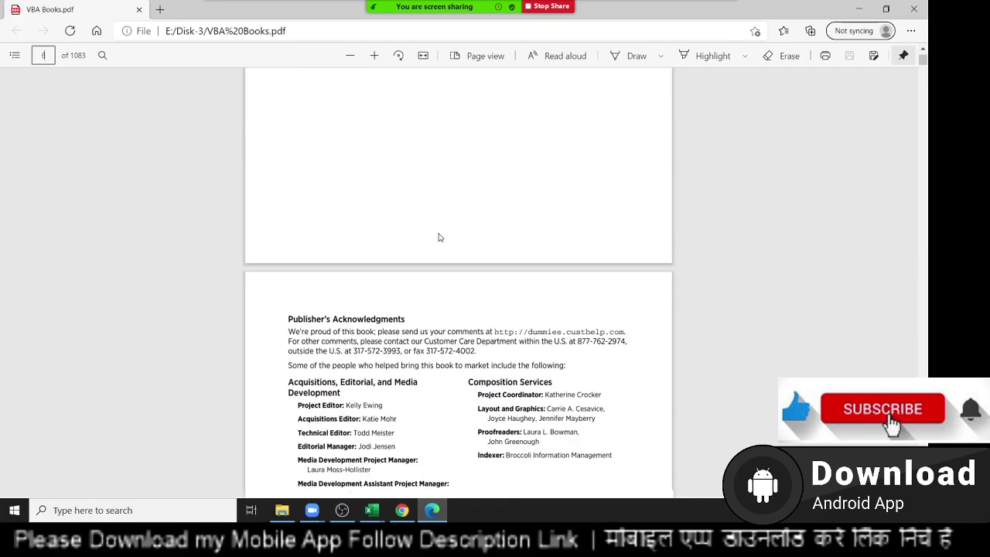
pyautogui.scroll(-3, 439, 238)
pyautogui.scroll(-5, 438, 253)
pyautogui.scroll(-5, 438, 252)
pyautogui.scroll(-1, 438, 252)
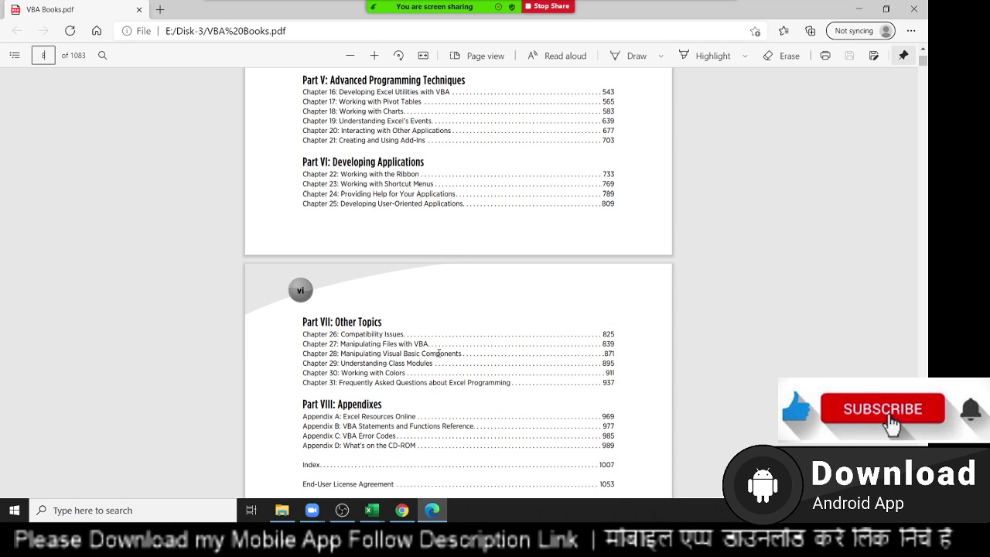
pyautogui.scroll(-2, 438, 352)
pyautogui.scroll(-3, 439, 353)
pyautogui.scroll(-3, 440, 352)
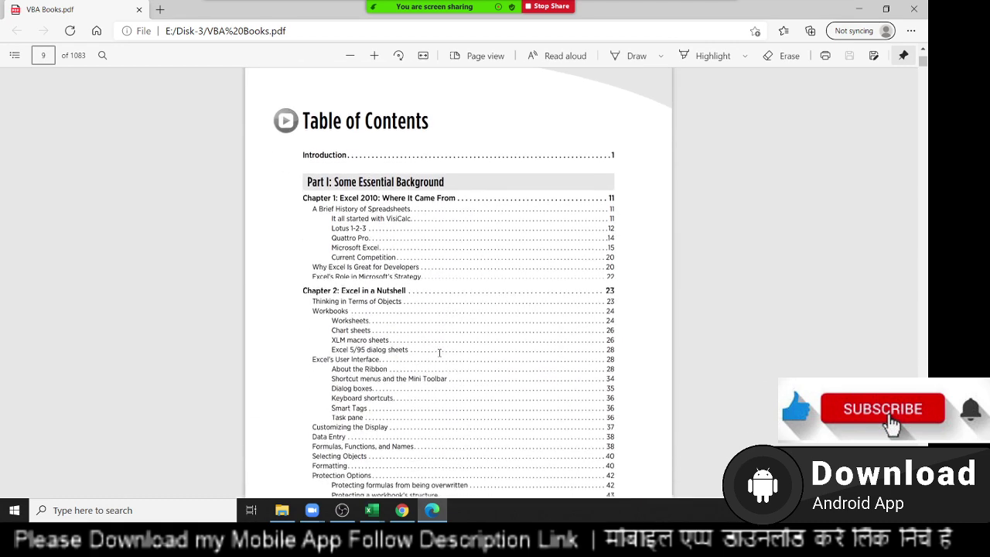
pyautogui.scroll(-2, 440, 353)
pyautogui.scroll(-2, 439, 353)
pyautogui.scroll(-5, 439, 353)
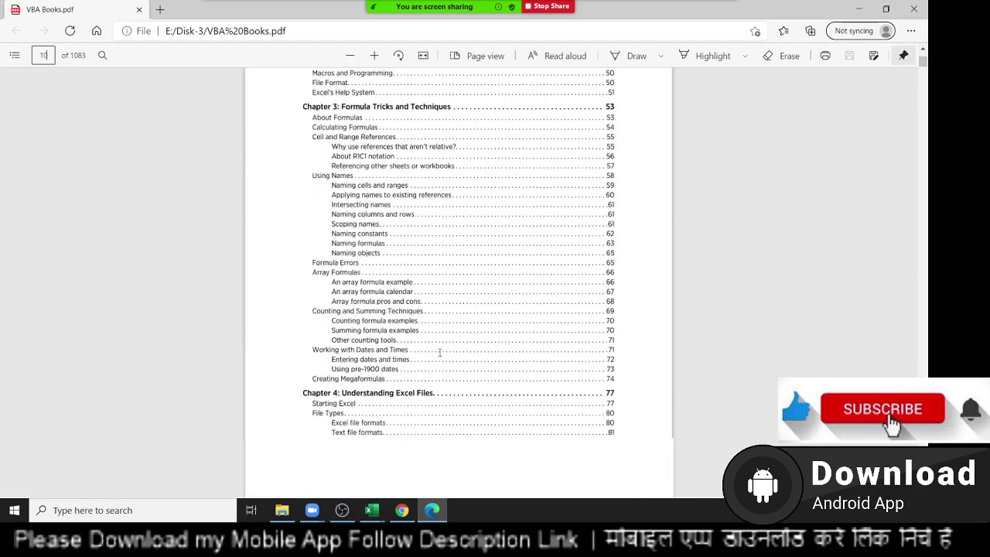
pyautogui.scroll(-2, 440, 353)
pyautogui.scroll(-5, 439, 352)
pyautogui.scroll(-2, 439, 349)
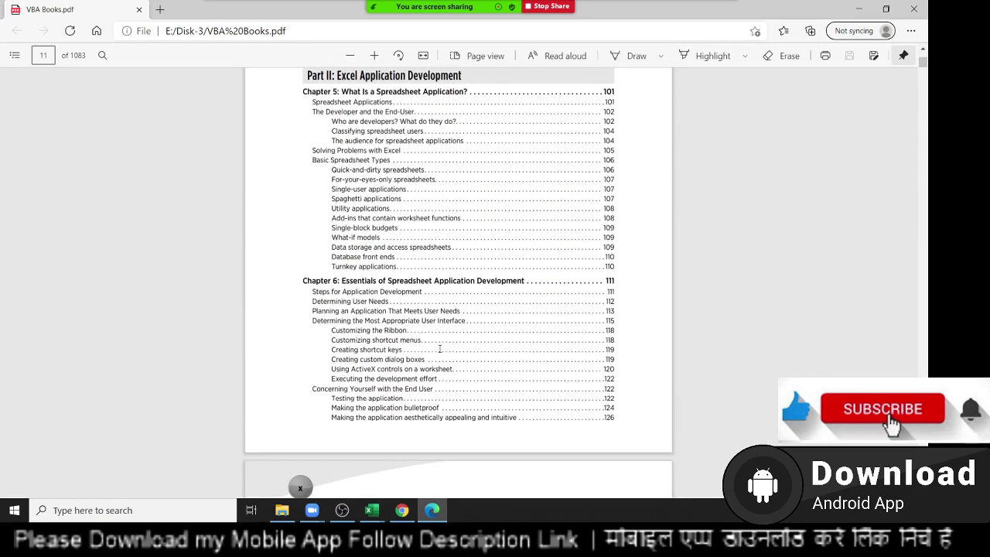
pyautogui.scroll(-5, 439, 349)
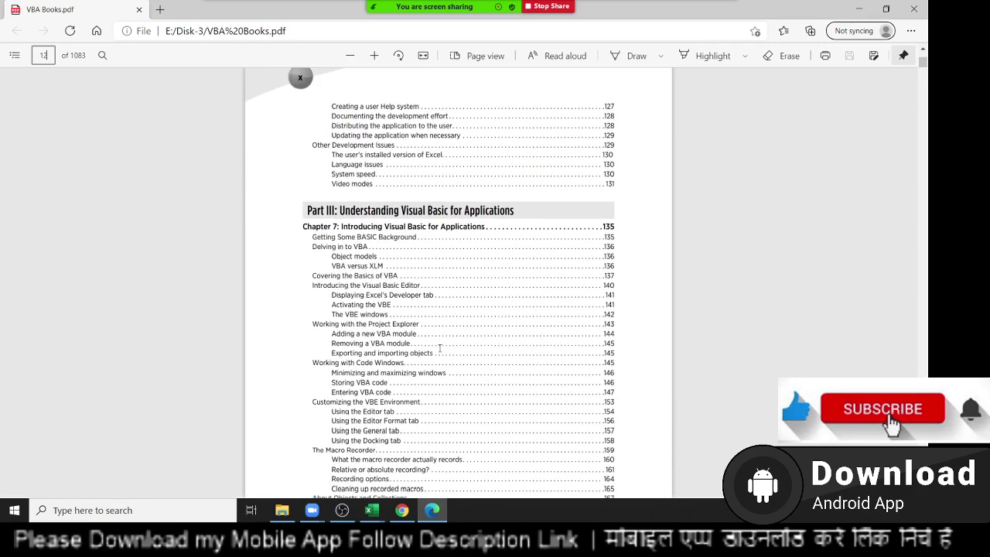
pyautogui.scroll(-5, 440, 349)
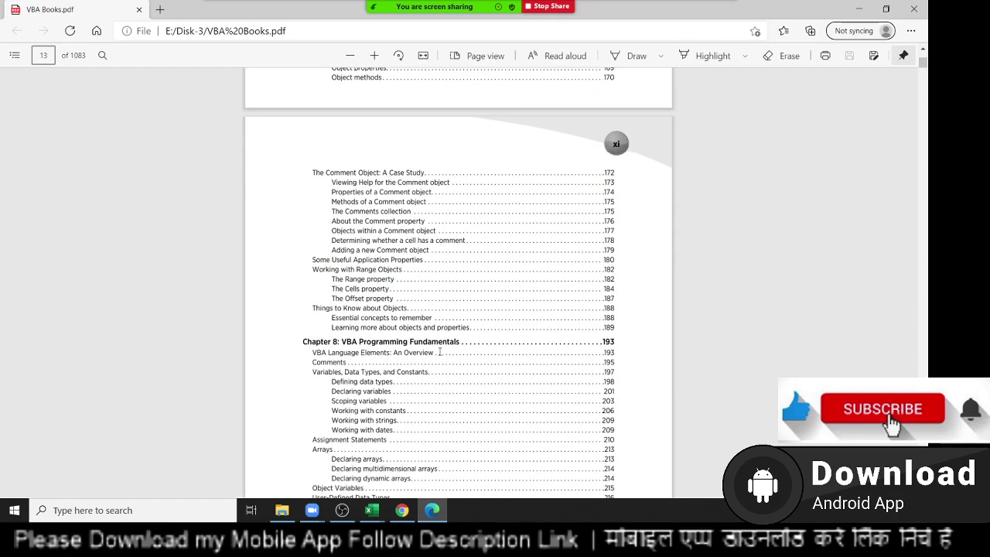
pyautogui.scroll(-3, 440, 352)
pyautogui.scroll(-2, 439, 354)
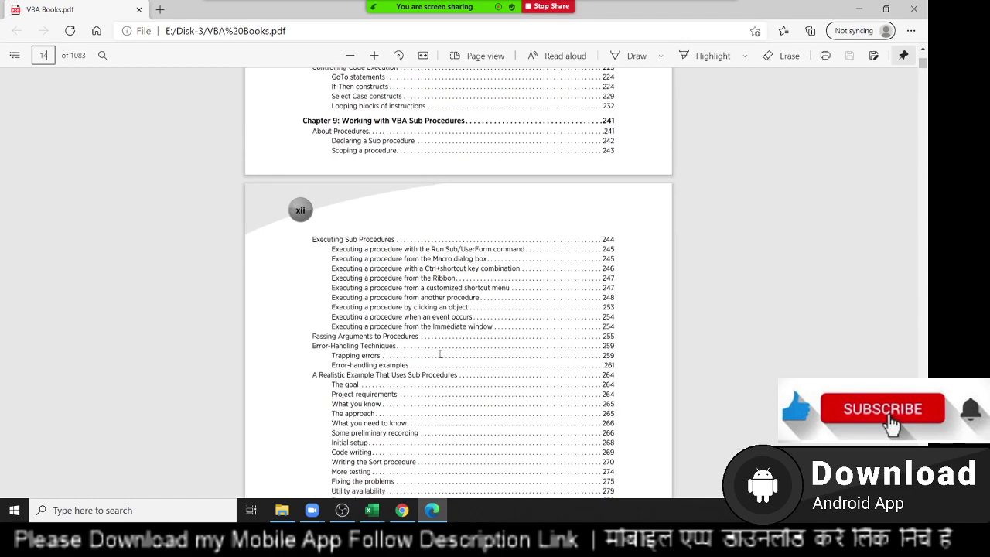
pyautogui.scroll(-3, 440, 354)
pyautogui.scroll(-3, 440, 354)
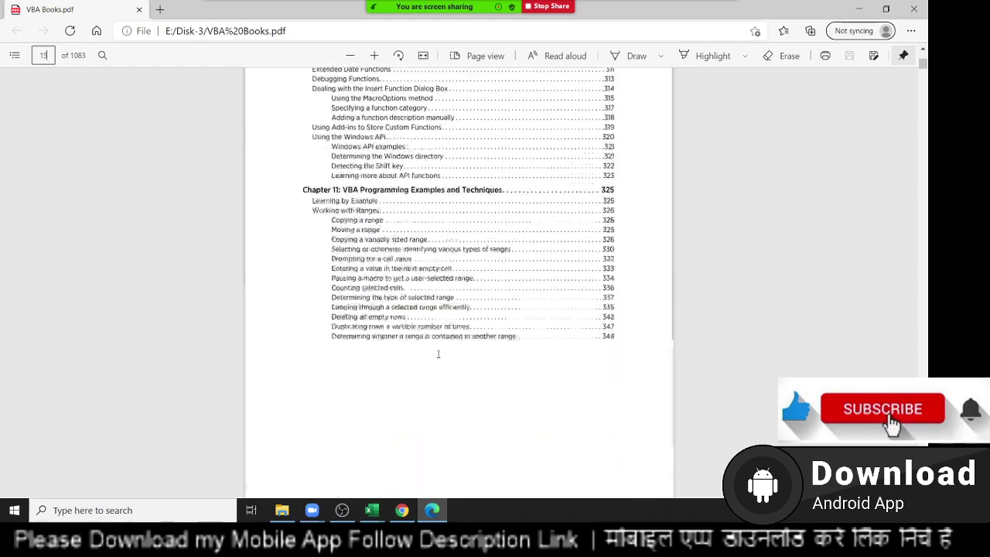
pyautogui.scroll(-3, 439, 356)
pyautogui.scroll(-5, 438, 354)
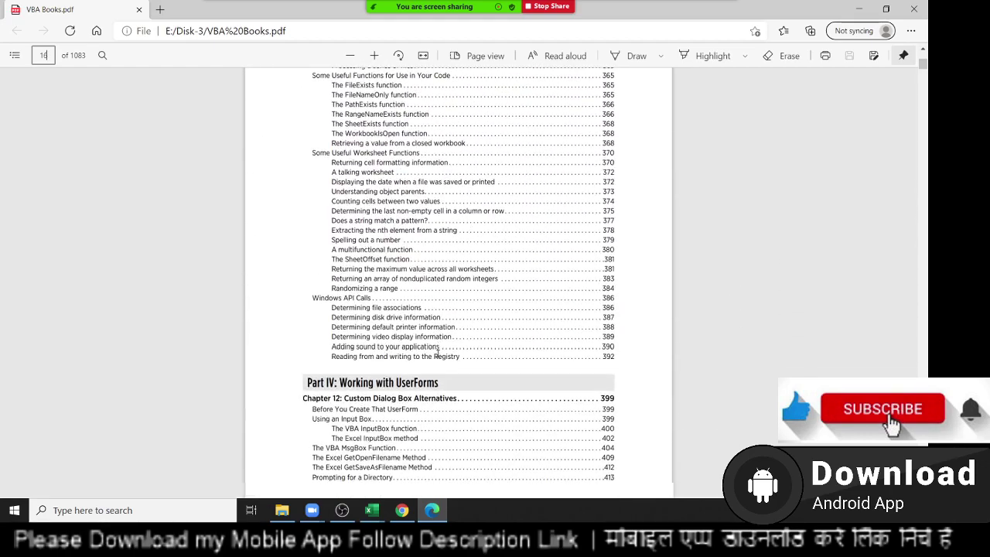
pyautogui.scroll(-3, 438, 353)
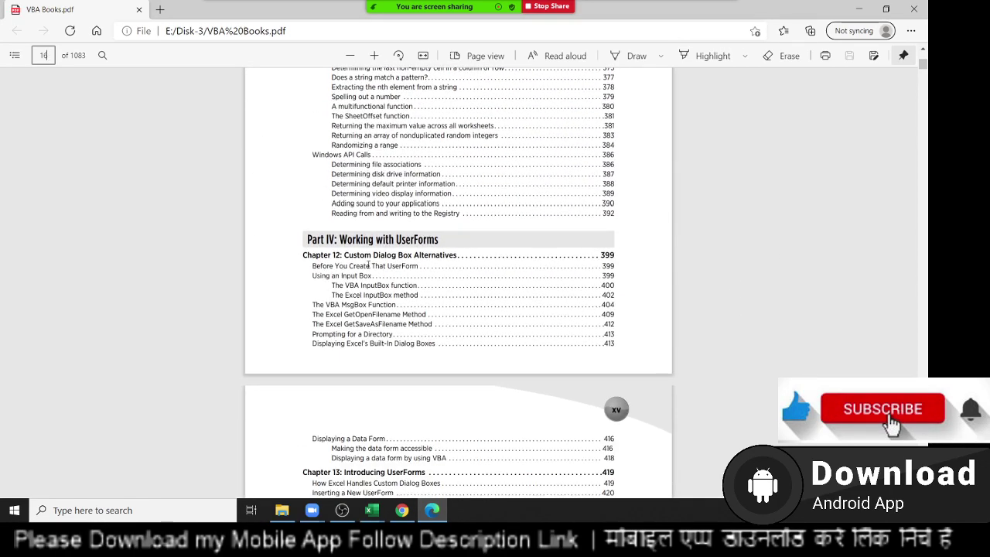
# Select the Chapter 12: Custom Dialog Box Alternatives entry and its page number 399
pyautogui.tripleClick(422, 258)
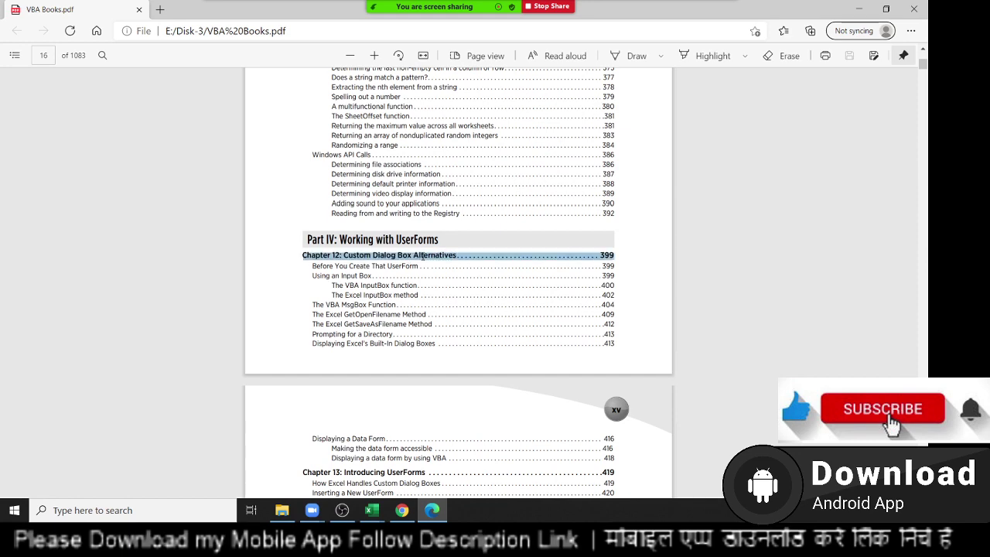
pyautogui.click(606, 253)
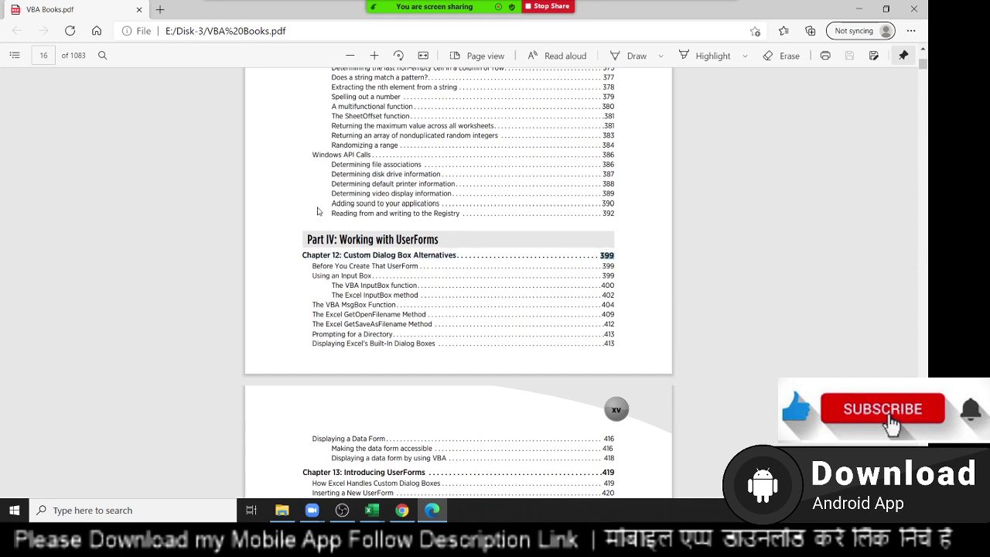
pyautogui.scroll(3, 320, 212)
pyautogui.scroll(-1, 40, 72)
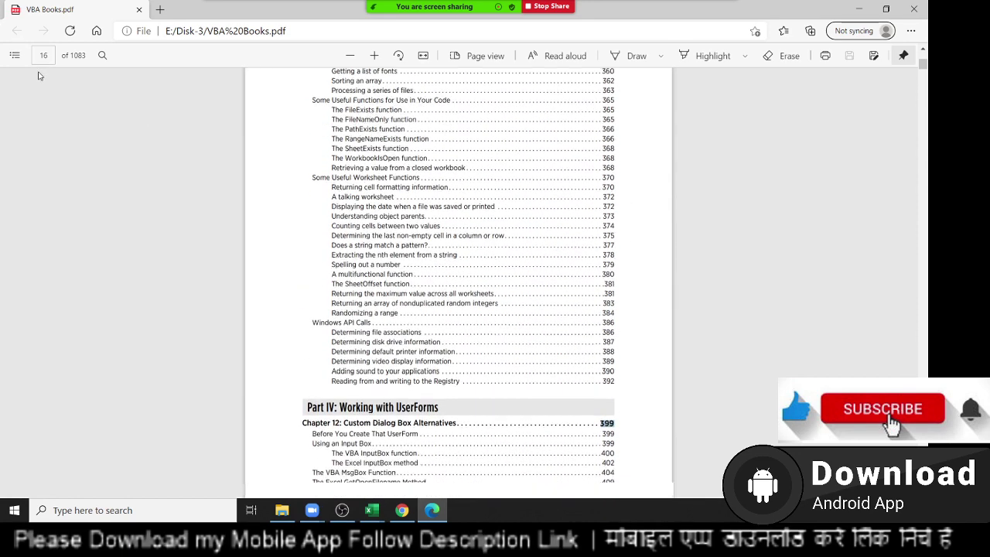
pyautogui.click(41, 57)
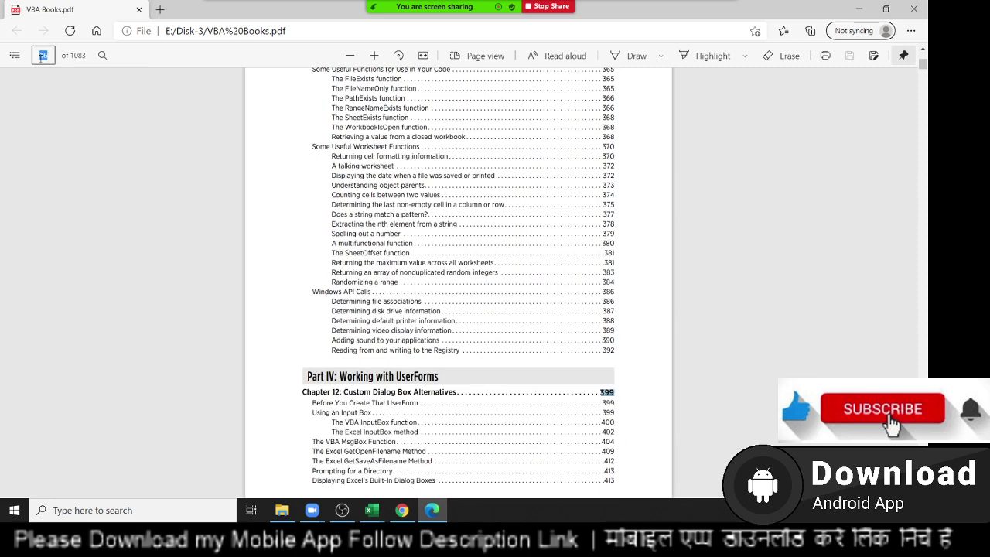
# Jump to page 440, then scroll the PDF to page 435's GetOpenFilename Method section
pyautogui.write('440')
pyautogui.press('Return')
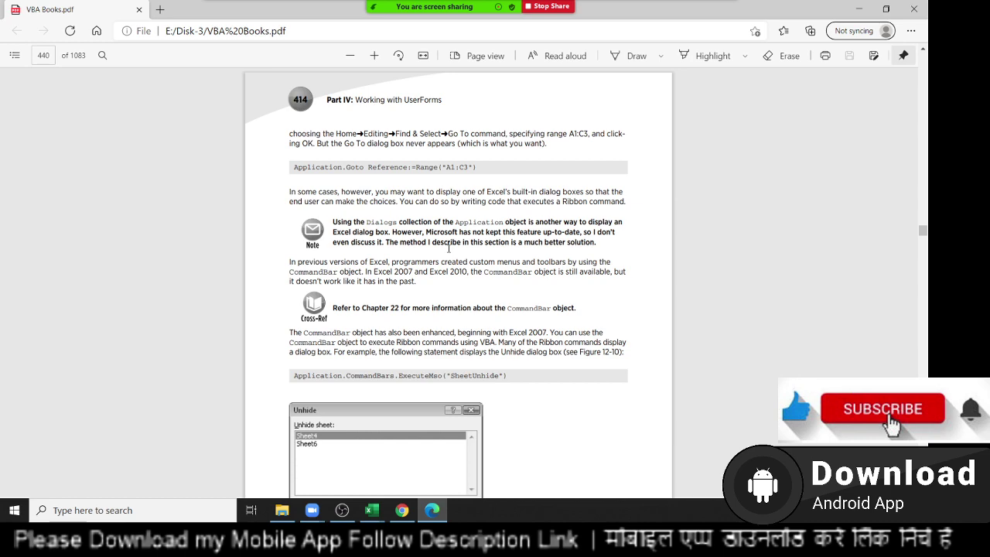
pyautogui.scroll(5, 449, 247)
pyautogui.scroll(5, 448, 248)
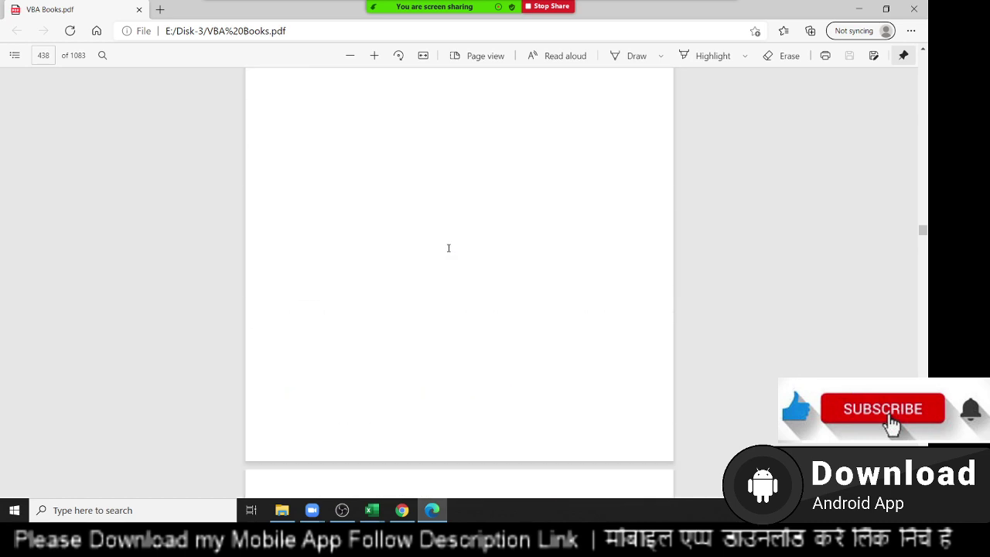
pyautogui.scroll(3, 450, 246)
pyautogui.scroll(3, 450, 251)
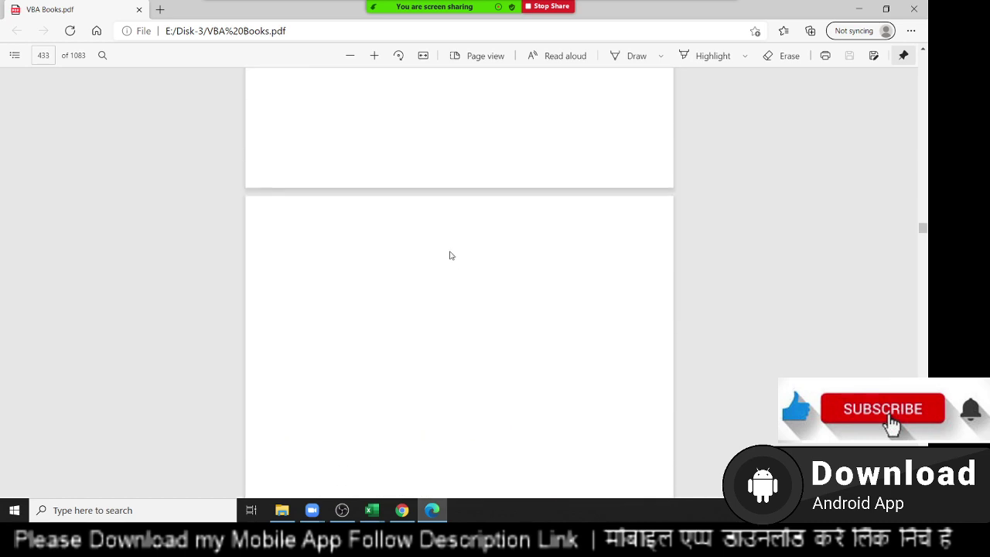
pyautogui.scroll(3, 451, 255)
pyautogui.scroll(2, 451, 256)
pyautogui.scroll(3, 451, 255)
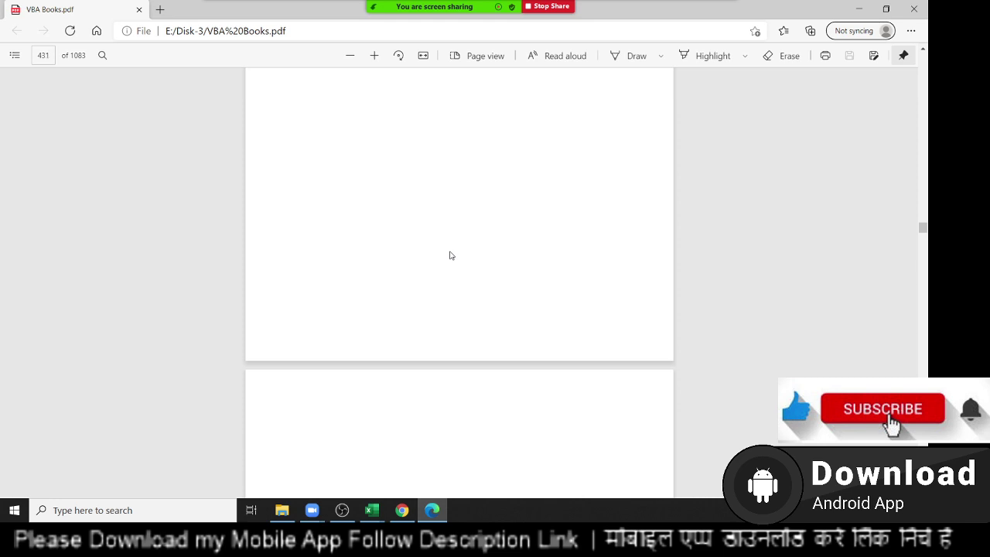
pyautogui.scroll(1, 451, 253)
pyautogui.scroll(3, 450, 252)
pyautogui.scroll(3, 450, 251)
pyautogui.scroll(1, 451, 251)
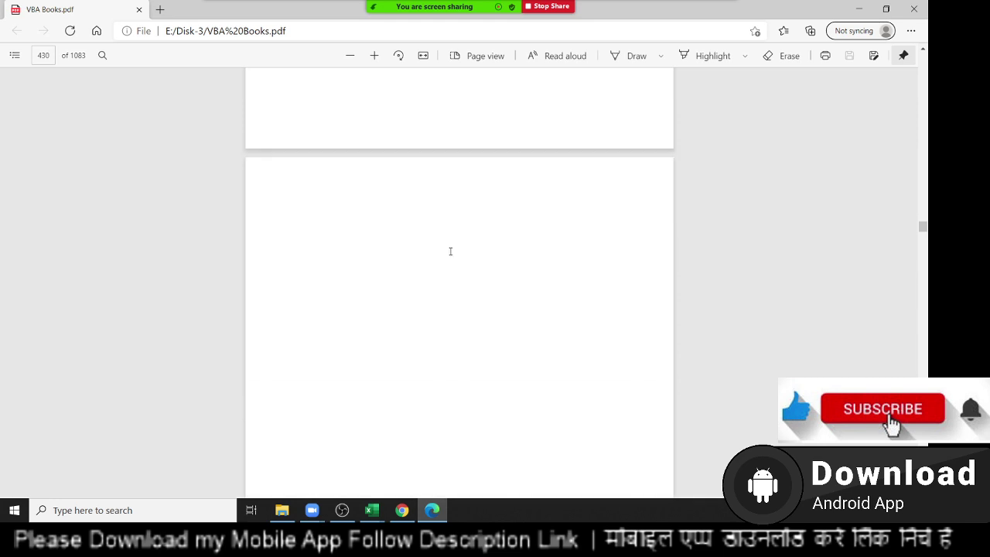
pyautogui.scroll(2, 450, 252)
pyautogui.scroll(3, 450, 251)
pyautogui.scroll(3, 450, 252)
pyautogui.scroll(3, 450, 252)
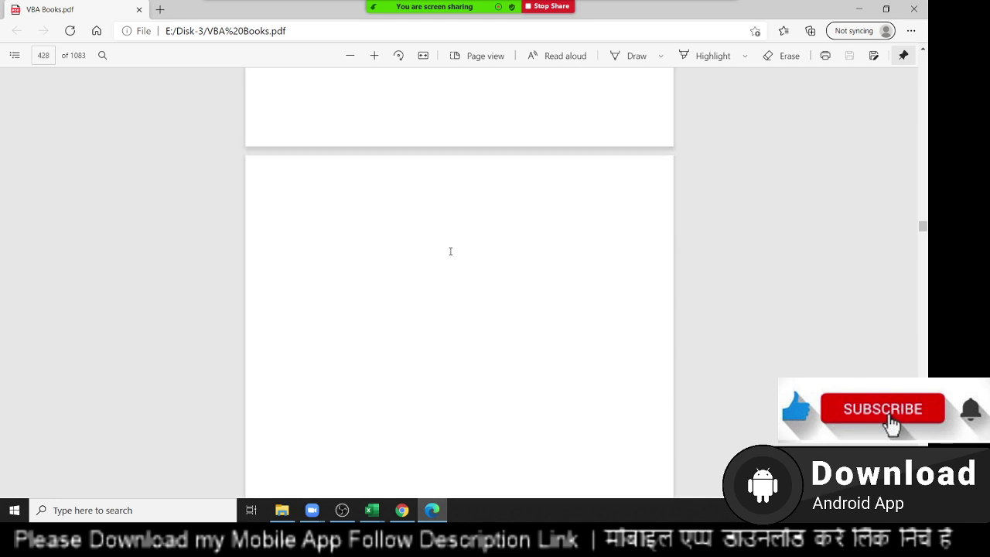
pyautogui.scroll(-1, 450, 251)
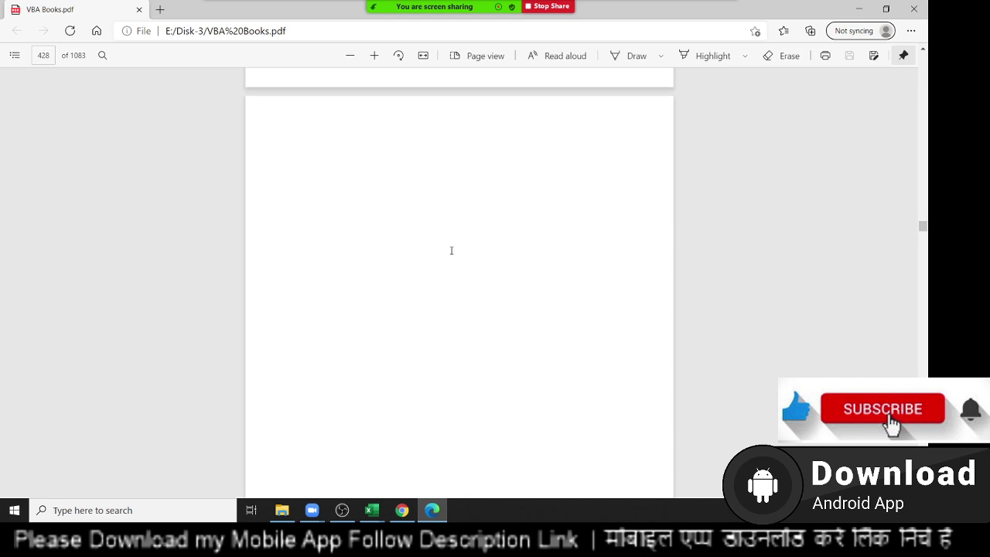
pyautogui.moveTo(922, 228); pyautogui.dragTo(922, 212)
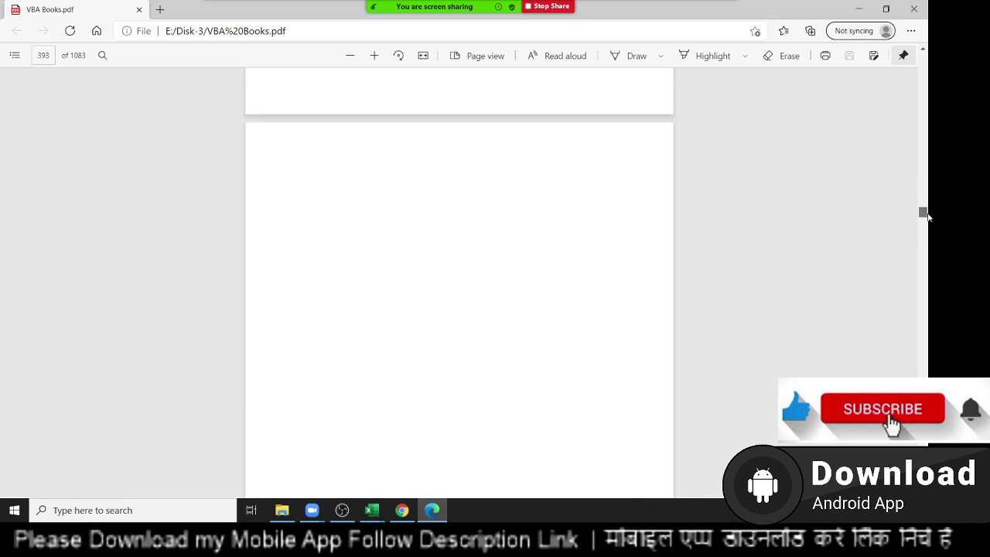
pyautogui.scroll(-4, 283, 229)
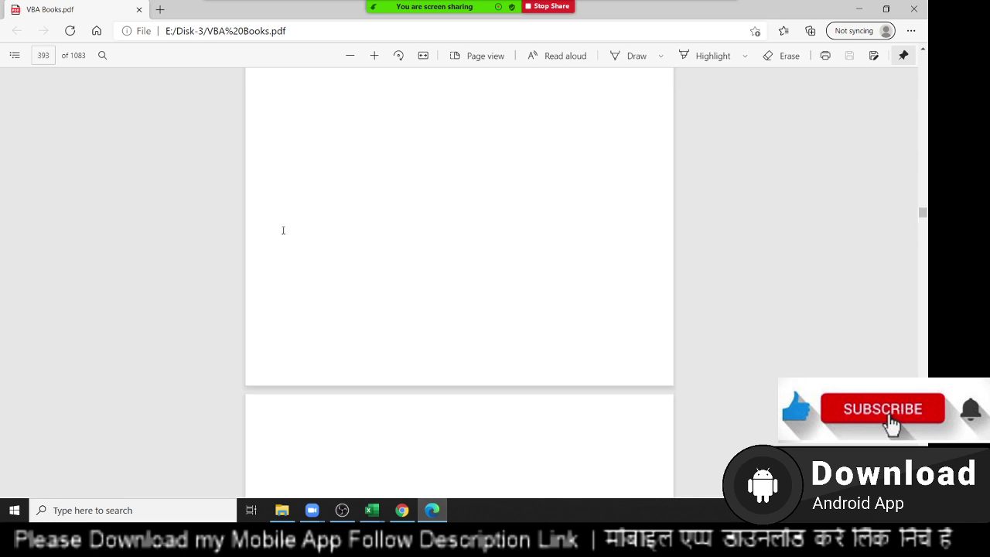
pyautogui.scroll(1, 283, 230)
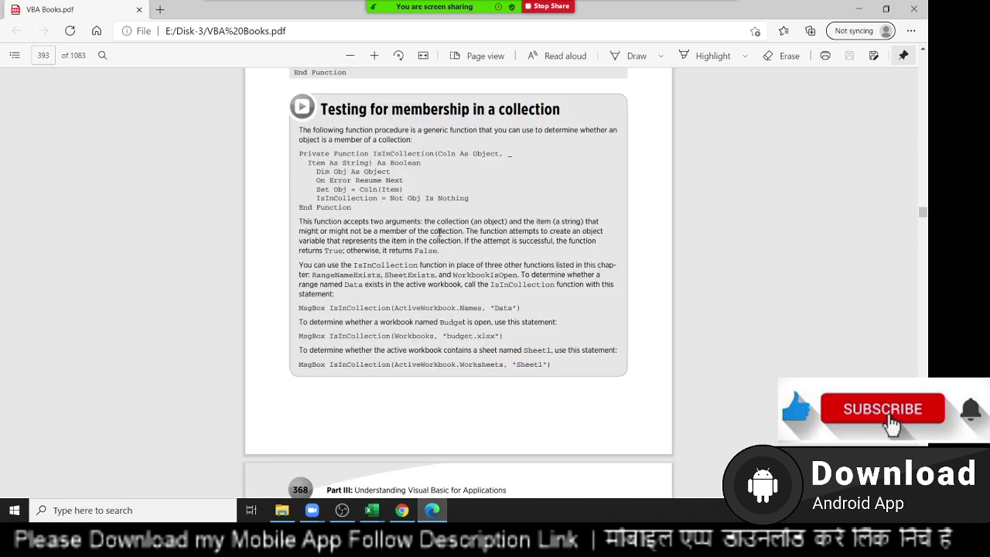
pyautogui.scroll(2, 439, 243)
pyautogui.scroll(-4, 439, 243)
pyautogui.scroll(-6, 439, 243)
pyautogui.scroll(-3, 439, 243)
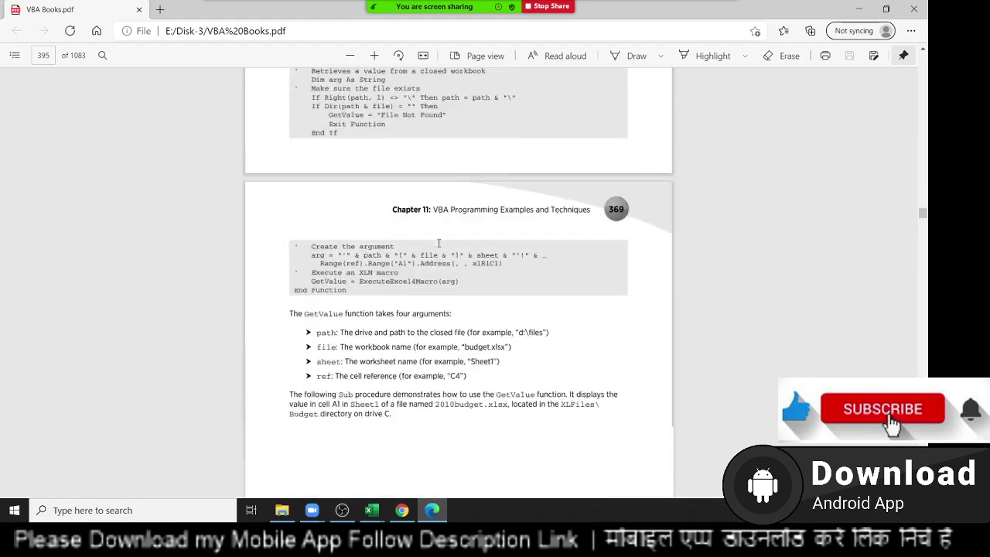
pyautogui.scroll(-5, 439, 243)
pyautogui.scroll(-5, 439, 243)
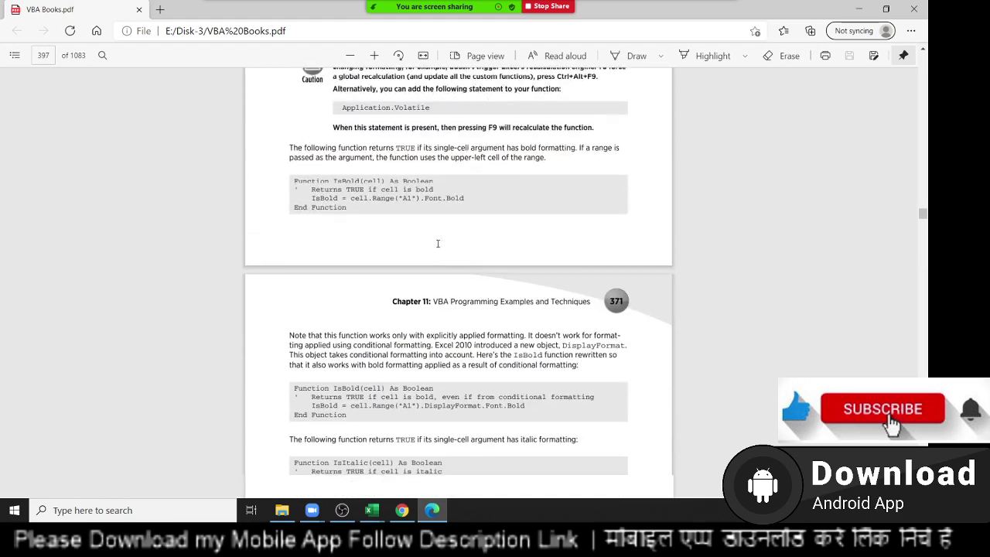
pyautogui.scroll(-1, 439, 243)
pyautogui.scroll(-5, 439, 243)
pyautogui.scroll(-1, 439, 244)
pyautogui.scroll(-8, 439, 245)
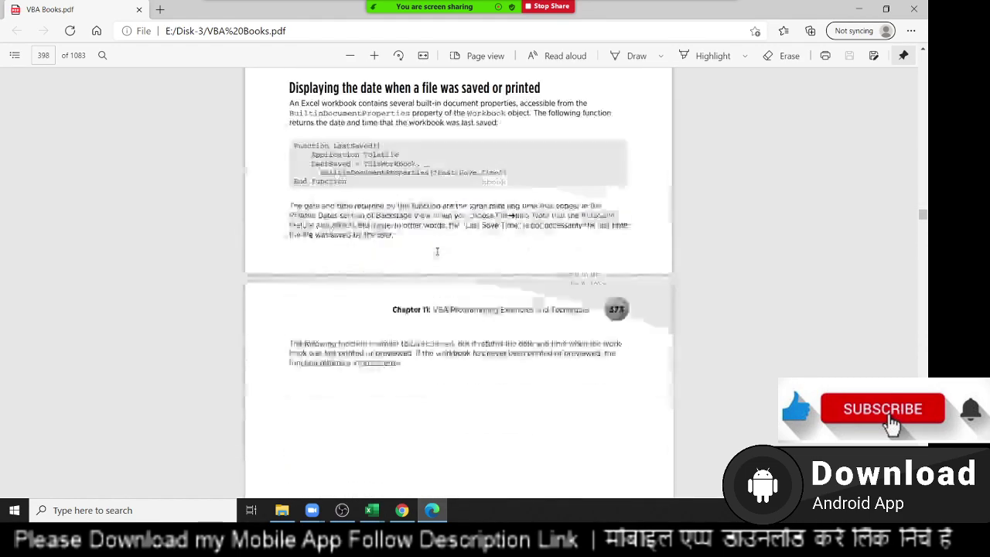
pyautogui.scroll(-8, 439, 245)
pyautogui.scroll(-8, 438, 255)
pyautogui.scroll(-8, 438, 263)
pyautogui.scroll(-8, 438, 263)
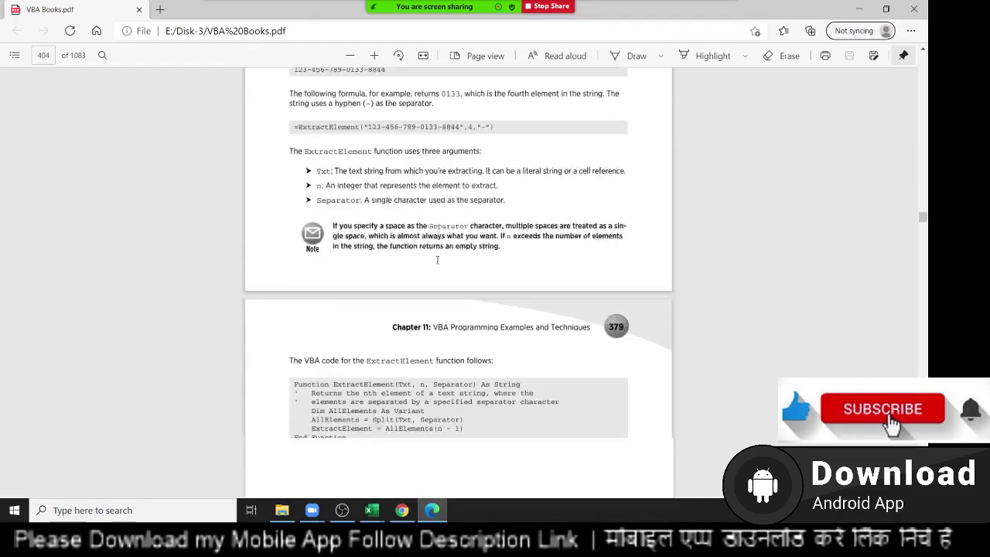
pyautogui.scroll(-1, 438, 260)
pyautogui.scroll(-5, 437, 260)
pyautogui.scroll(-8, 437, 263)
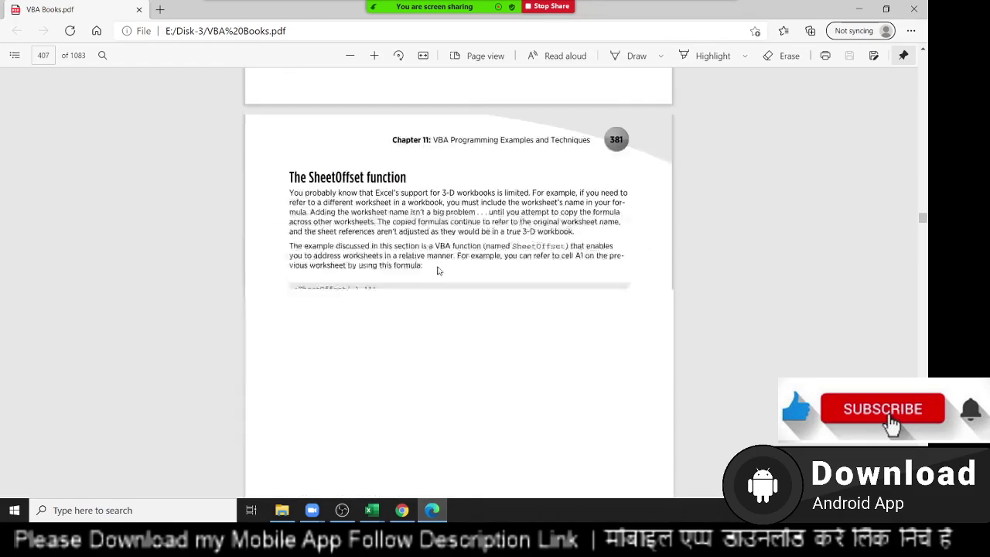
pyautogui.scroll(-8, 438, 267)
pyautogui.scroll(-8, 438, 270)
pyautogui.scroll(-1, 437, 270)
pyautogui.scroll(-8, 437, 270)
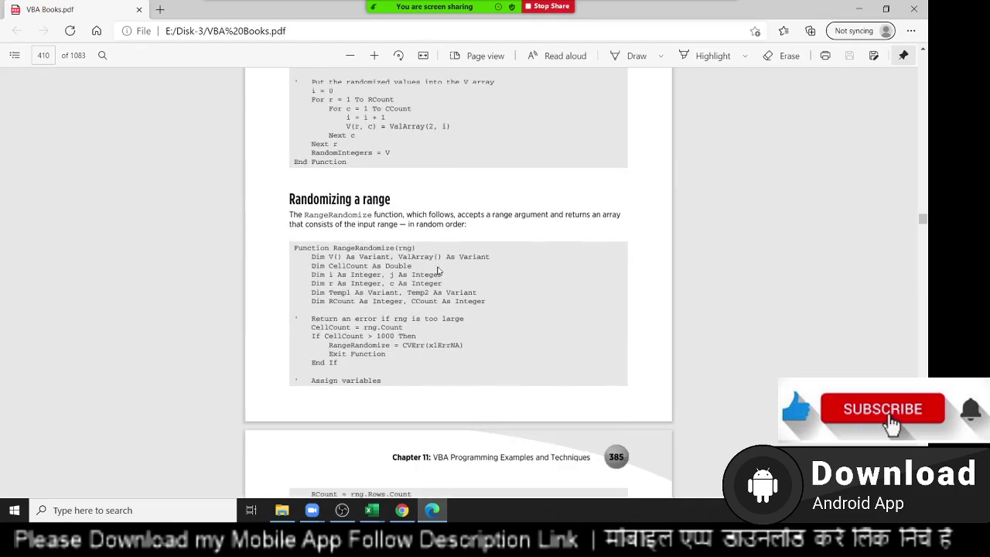
pyautogui.scroll(-8, 437, 270)
pyautogui.scroll(-8, 437, 270)
pyautogui.scroll(-8, 437, 270)
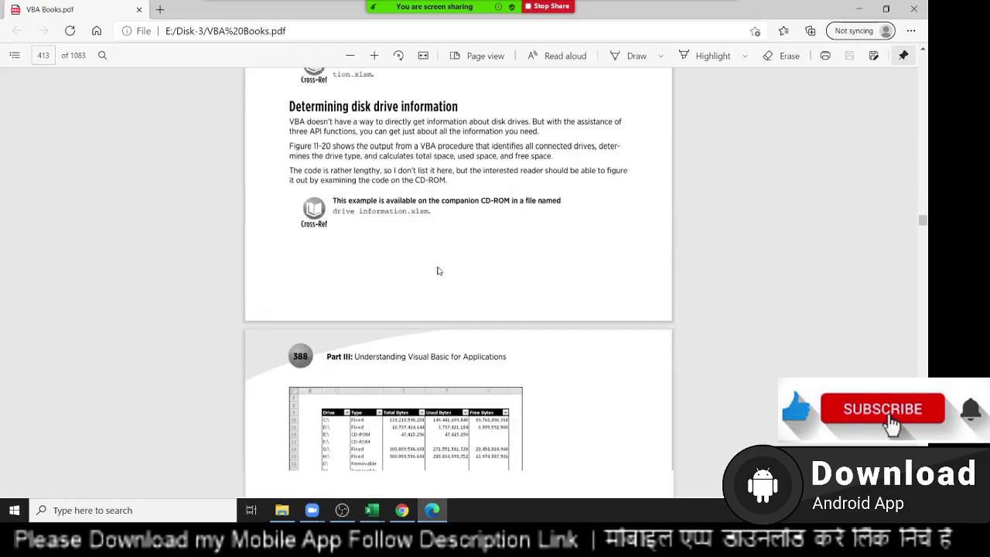
pyautogui.scroll(-8, 437, 270)
pyautogui.scroll(-8, 437, 270)
pyautogui.scroll(-8, 437, 270)
pyautogui.scroll(-8, 437, 270)
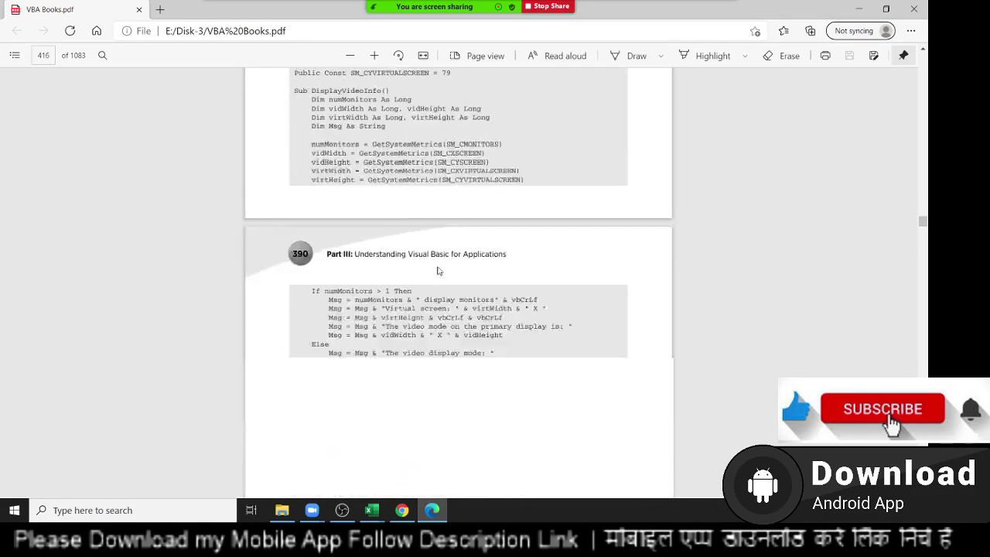
pyautogui.scroll(-8, 437, 270)
pyautogui.scroll(-8, 437, 270)
pyautogui.scroll(-1, 437, 271)
pyautogui.scroll(3, 437, 270)
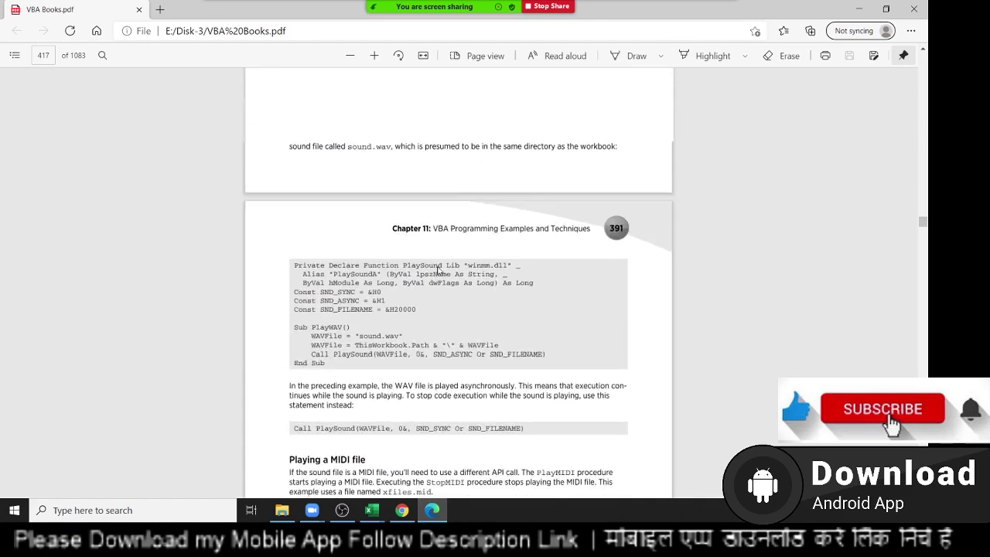
pyautogui.scroll(-10, 438, 270)
pyautogui.scroll(-10, 438, 271)
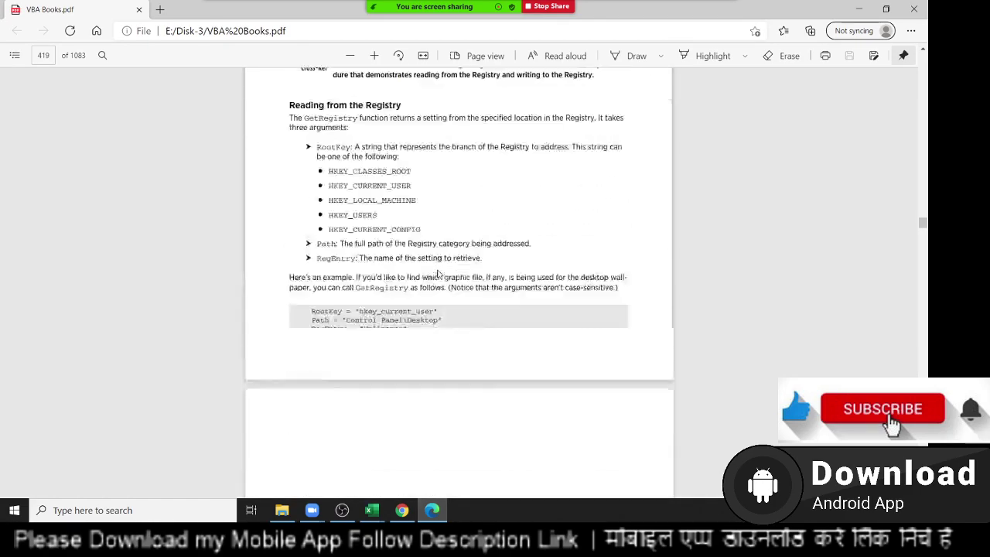
pyautogui.scroll(-10, 438, 272)
pyautogui.scroll(-10, 438, 274)
pyautogui.scroll(-8, 437, 274)
pyautogui.scroll(-6, 437, 274)
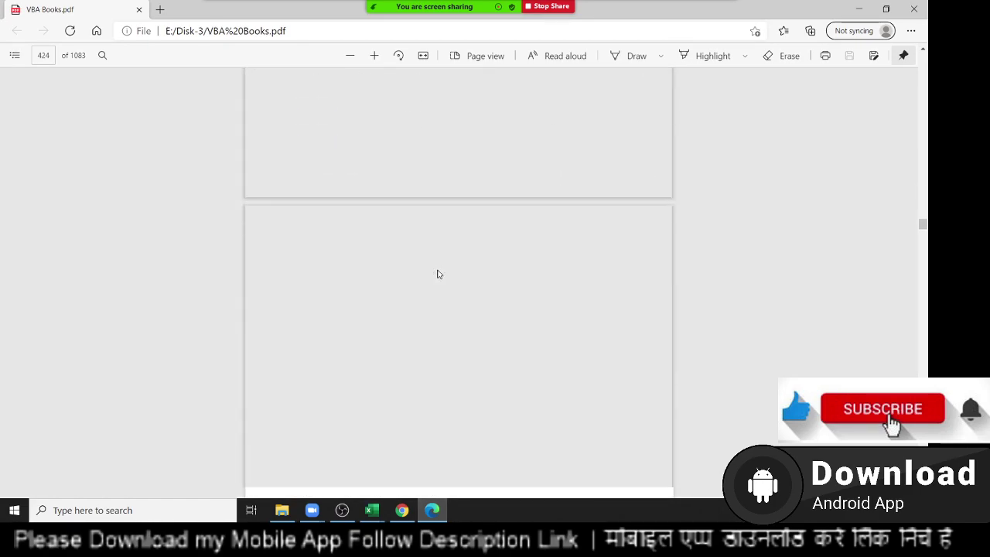
pyautogui.scroll(-5, 437, 274)
pyautogui.scroll(-5, 437, 274)
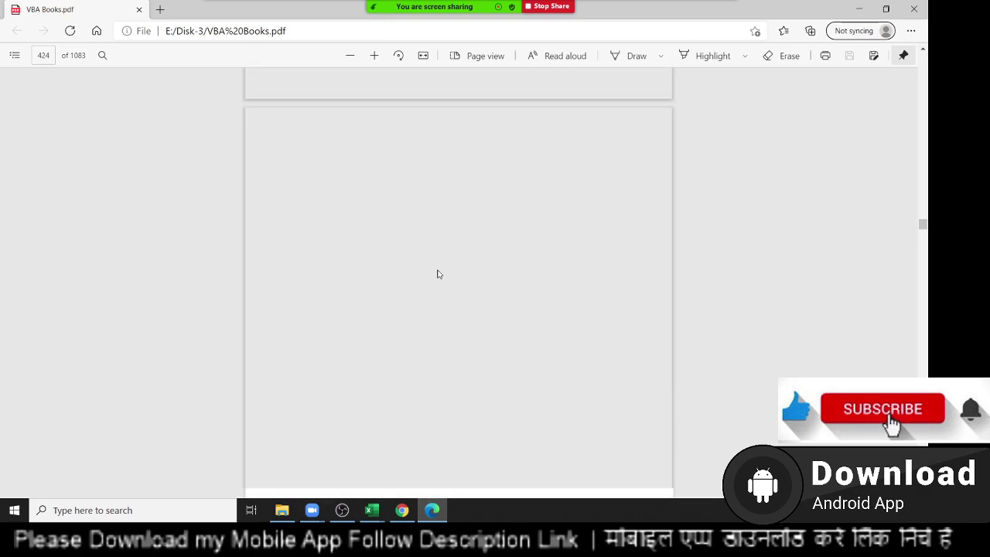
pyautogui.scroll(-1, 437, 274)
pyautogui.scroll(-5, 422, 261)
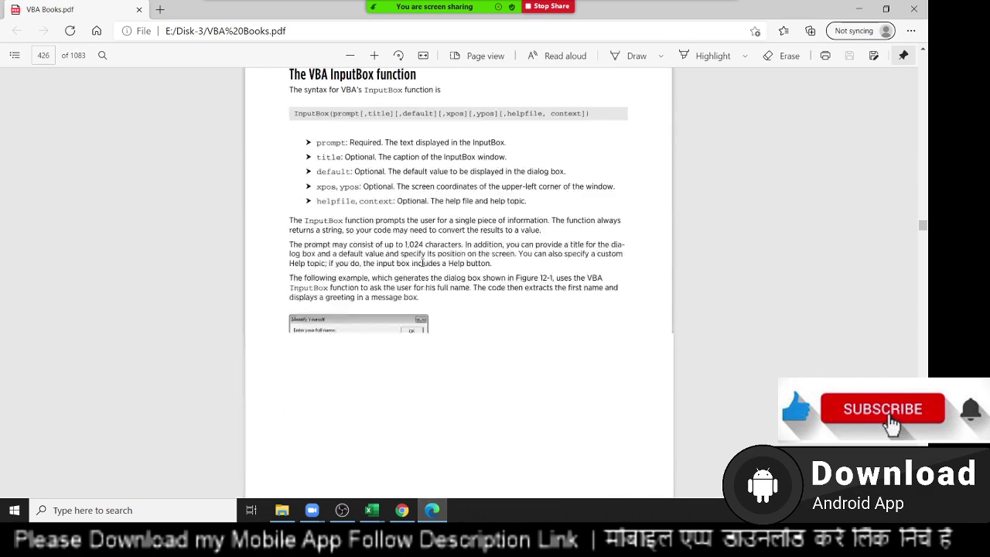
pyautogui.scroll(-5, 422, 262)
pyautogui.scroll(-5, 423, 263)
pyautogui.scroll(-4, 422, 265)
pyautogui.scroll(-4, 422, 264)
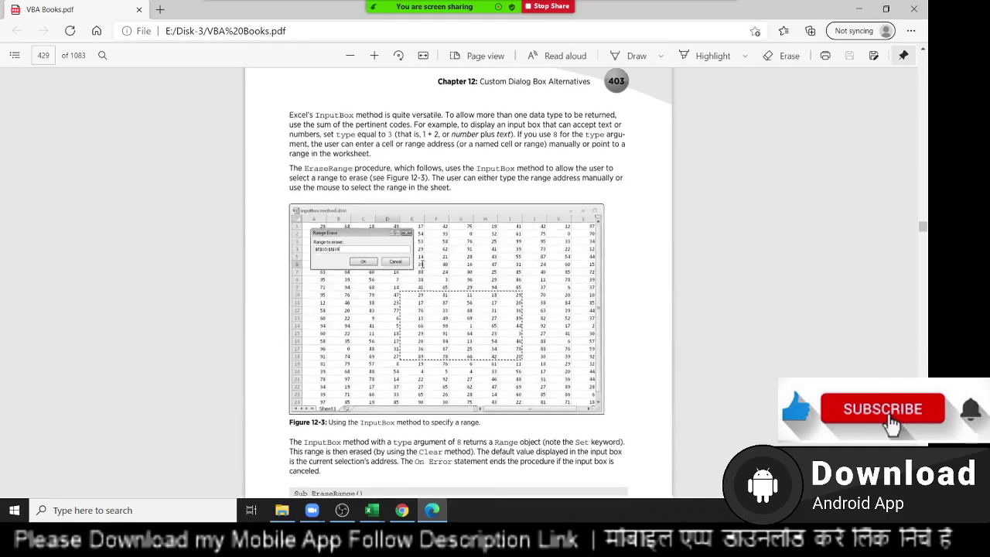
pyautogui.scroll(-5, 422, 265)
pyautogui.scroll(-5, 423, 264)
pyautogui.scroll(-5, 423, 264)
pyautogui.scroll(-4, 422, 265)
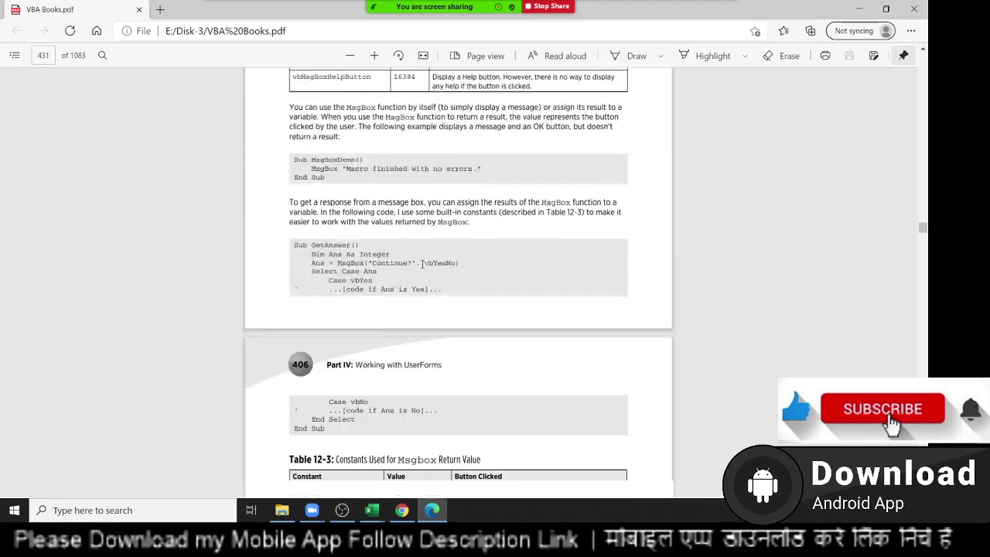
pyautogui.scroll(-5, 423, 264)
pyautogui.scroll(-5, 423, 264)
pyautogui.scroll(-1, 422, 265)
pyautogui.scroll(-4, 422, 264)
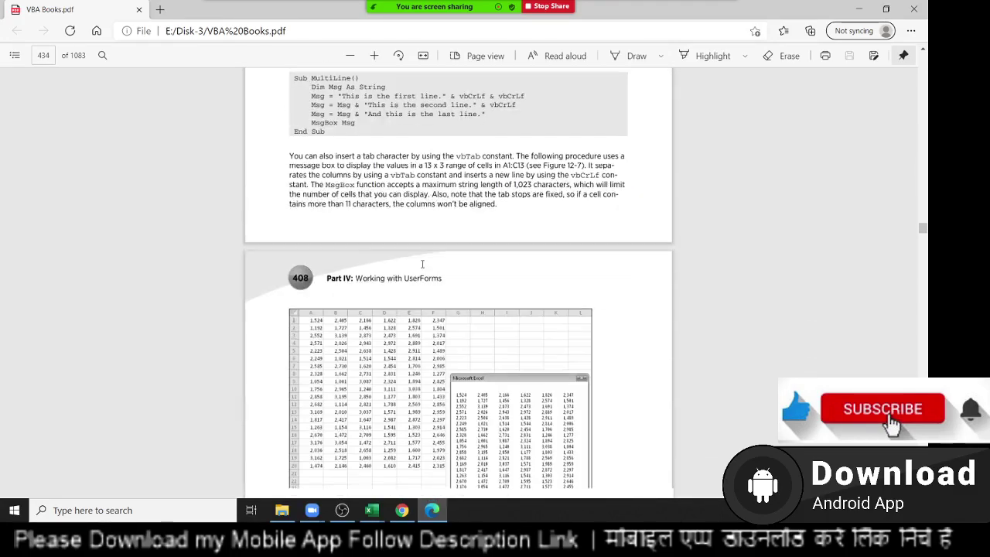
pyautogui.scroll(-5, 423, 264)
pyautogui.scroll(-5, 422, 264)
pyautogui.scroll(-4, 422, 265)
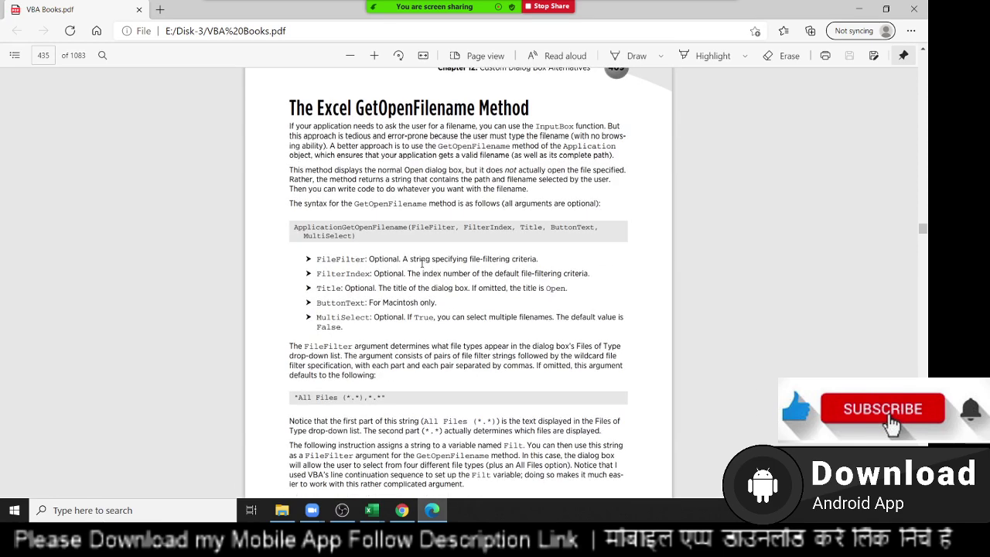
pyautogui.scroll(3, 423, 264)
# Highlight the GetOpenFilename Method heading, then scroll on to page 439, 'Prompting for a Directory'
pyautogui.moveTo(389, 239); pyautogui.dragTo(519, 237)
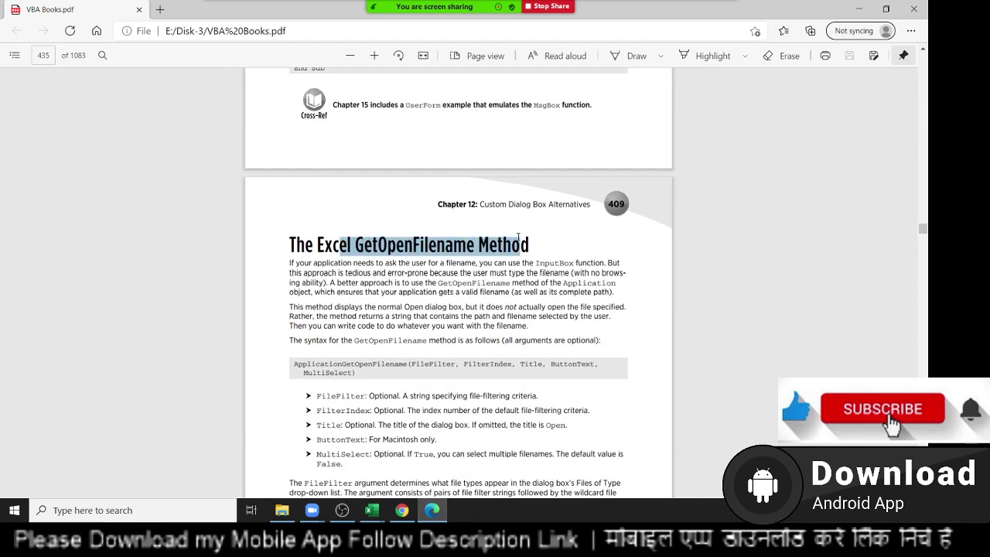
pyautogui.moveTo(294, 364); pyautogui.dragTo(421, 365)
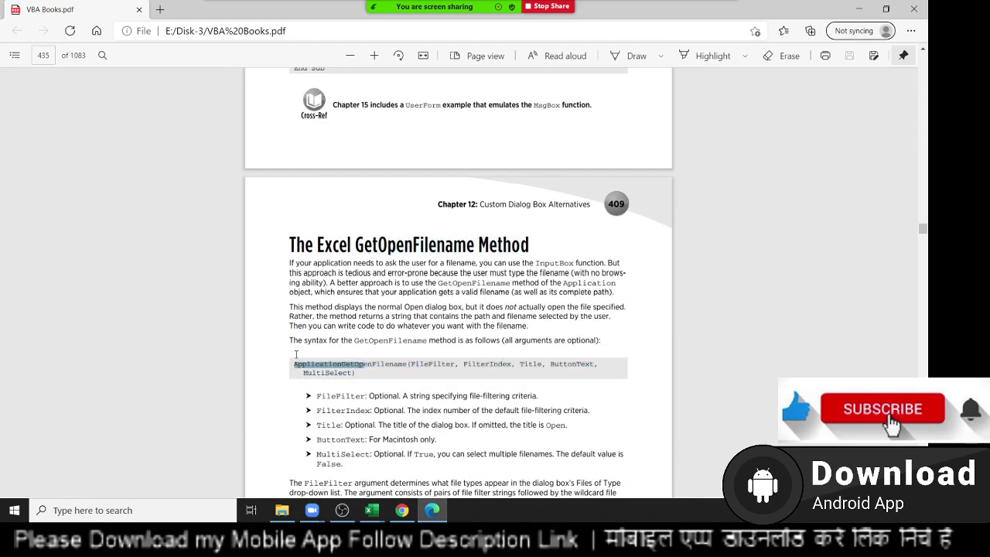
pyautogui.scroll(-1, 303, 346)
pyautogui.scroll(-6, 303, 346)
pyautogui.scroll(-5, 303, 346)
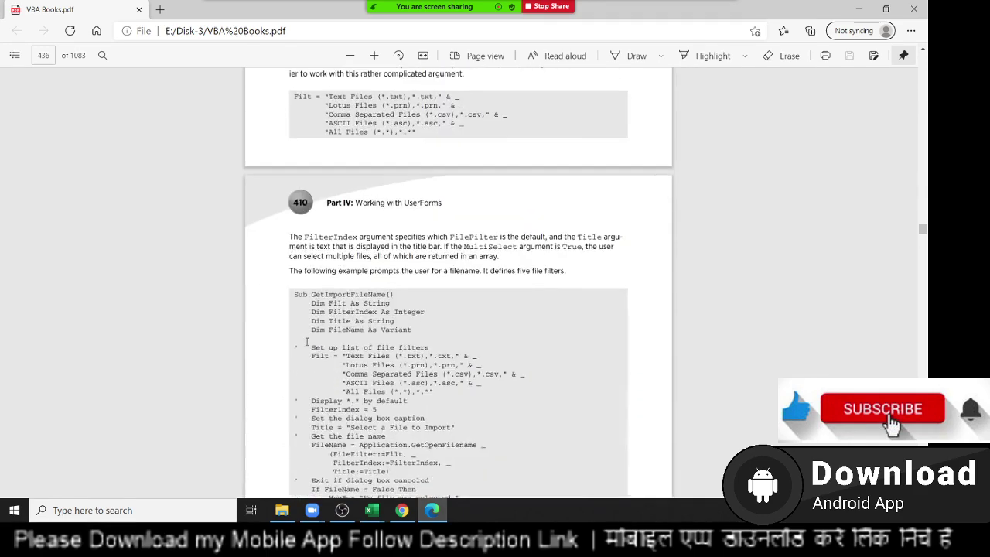
pyautogui.scroll(-6, 305, 341)
pyautogui.scroll(-7, 307, 341)
pyautogui.scroll(-3, 307, 341)
pyautogui.scroll(-3, 307, 340)
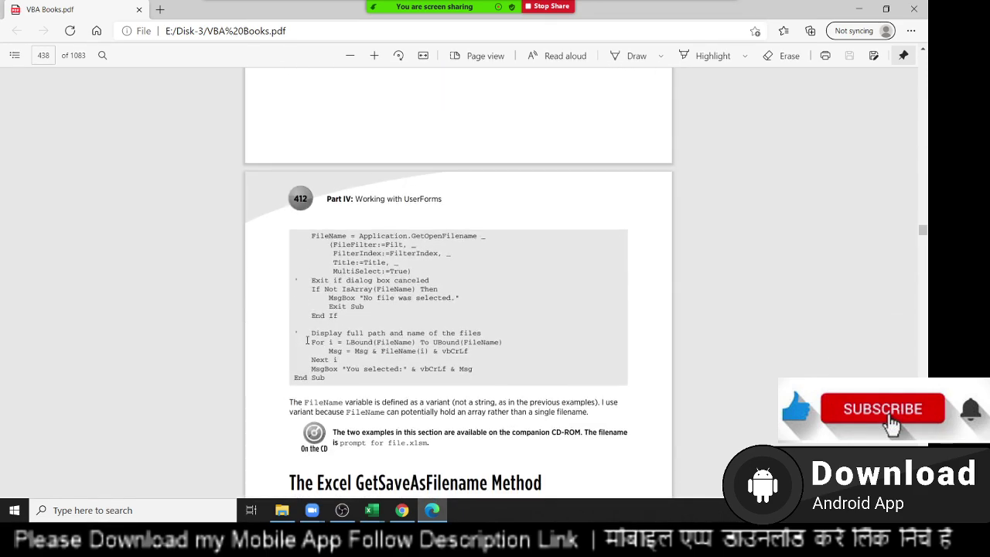
pyautogui.scroll(-1, 307, 340)
pyautogui.scroll(-3, 306, 340)
pyautogui.scroll(-6, 307, 340)
pyautogui.scroll(-5, 307, 342)
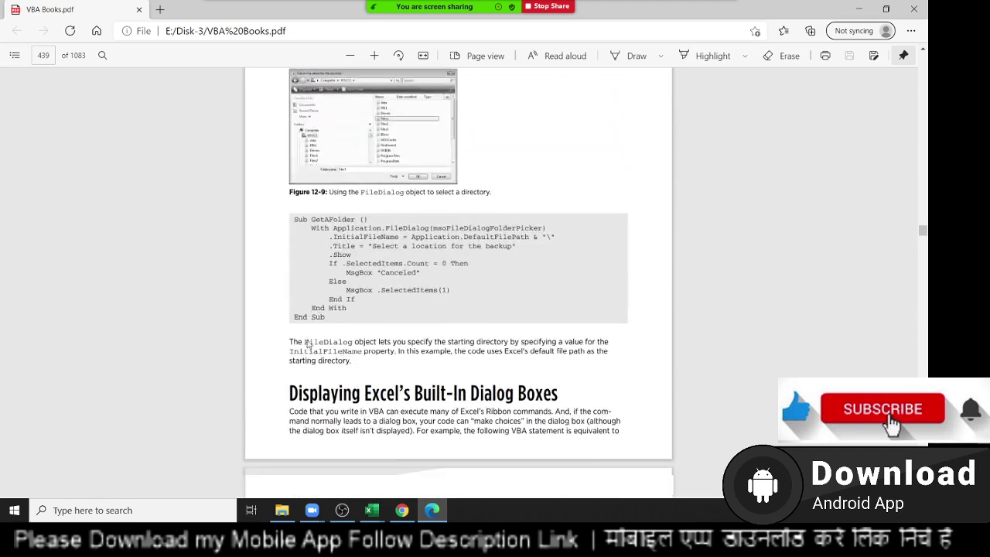
pyautogui.scroll(-3, 308, 344)
pyautogui.scroll(3, 307, 345)
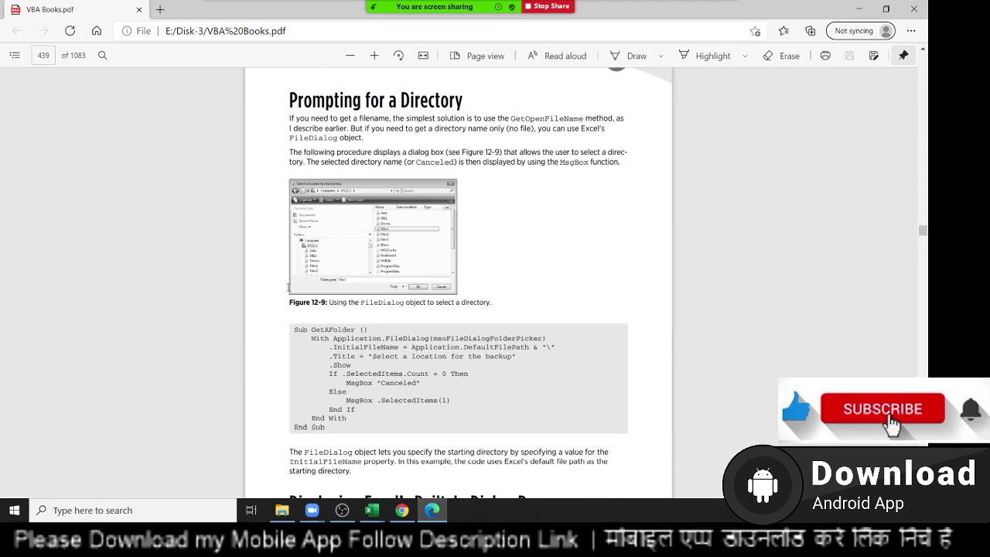
pyautogui.scroll(2, 288, 287)
pyautogui.scroll(-2, 312, 308)
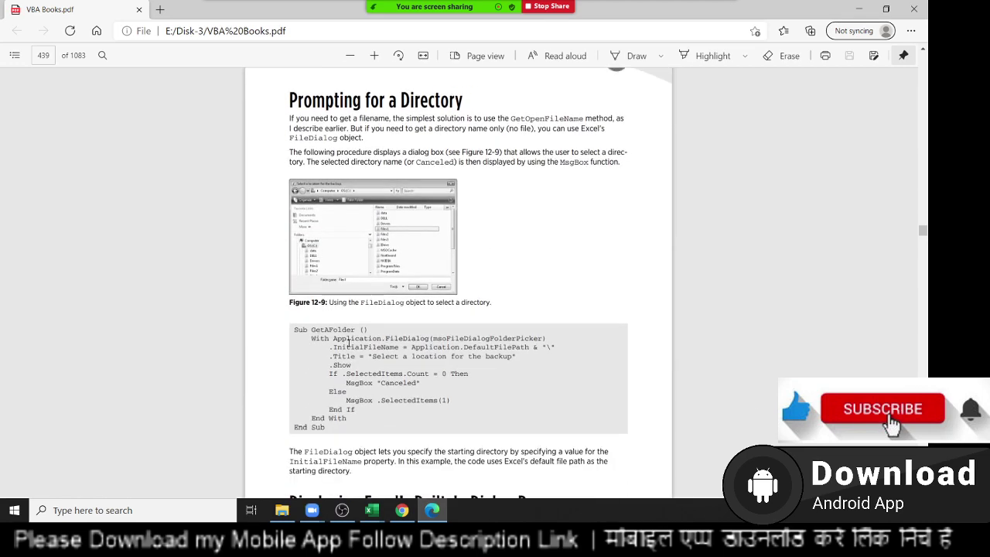
# Select the With line of the GetAFolder code listing and return to the VBA editor
pyautogui.doubleClick(350, 346)
pyautogui.tripleClick(352, 340)
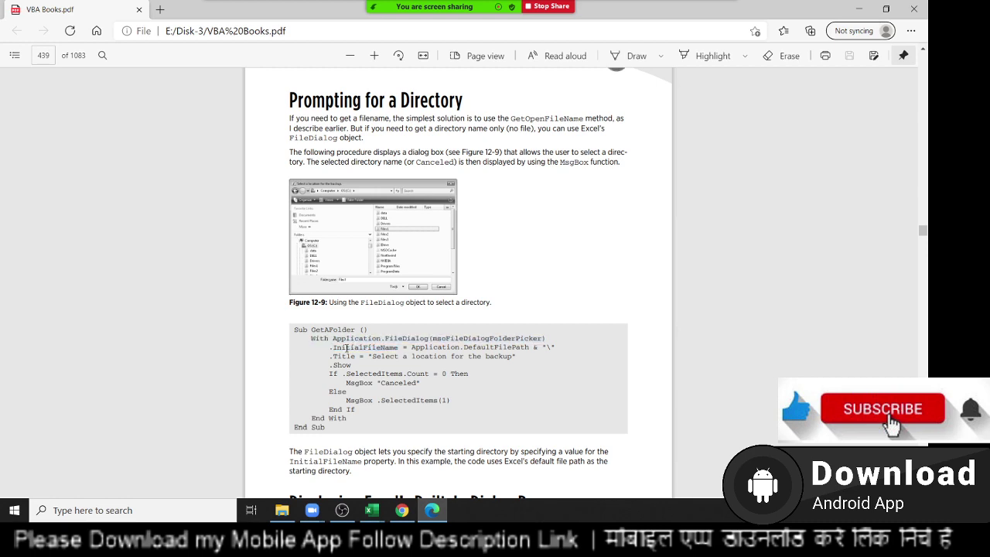
pyautogui.hotkey('alt', 'Tab')
pyautogui.hotkey('alt', 'Tab')
pyautogui.press('Tab')
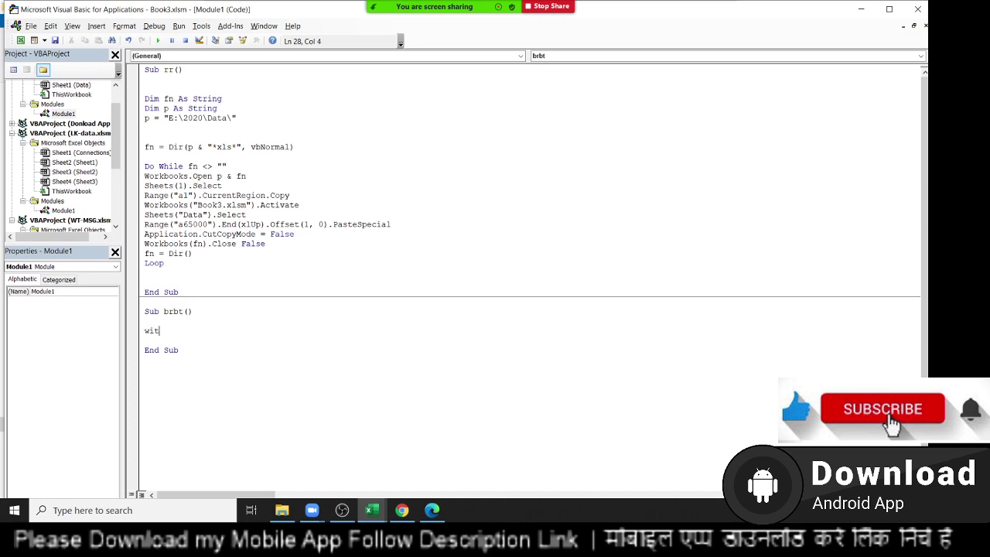
# Complete the line With Application.FileDialog(msoFileDialogFolderPicker) in Sub brbt
pyautogui.write('h appli')
pyautogui.write('cation')
pyautogui.write('.f')
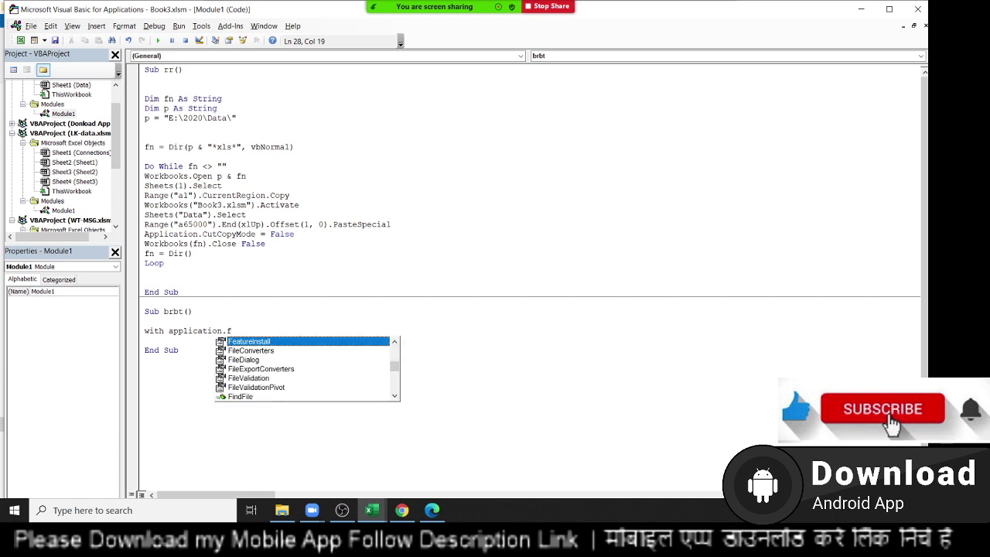
pyautogui.write('il')
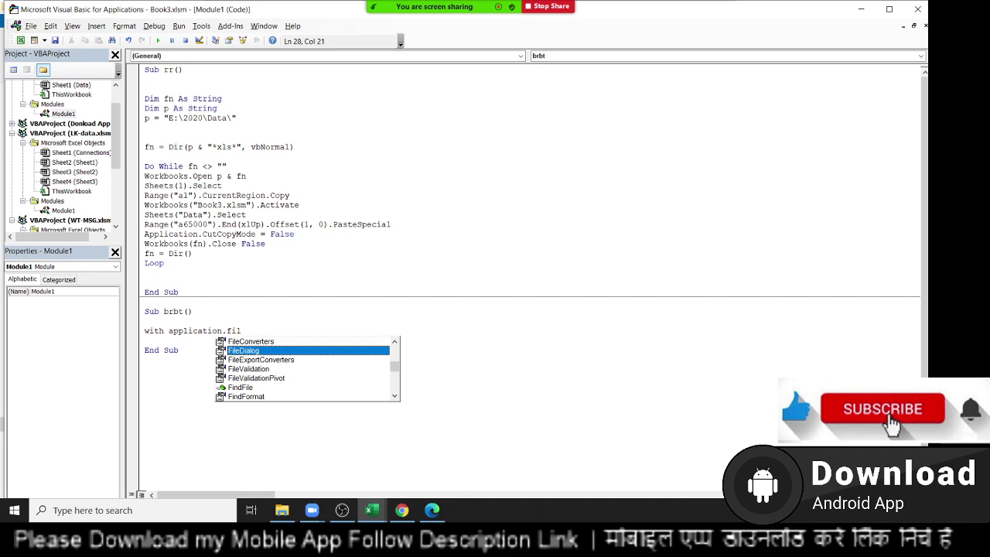
pyautogui.doubleClick(306, 351)
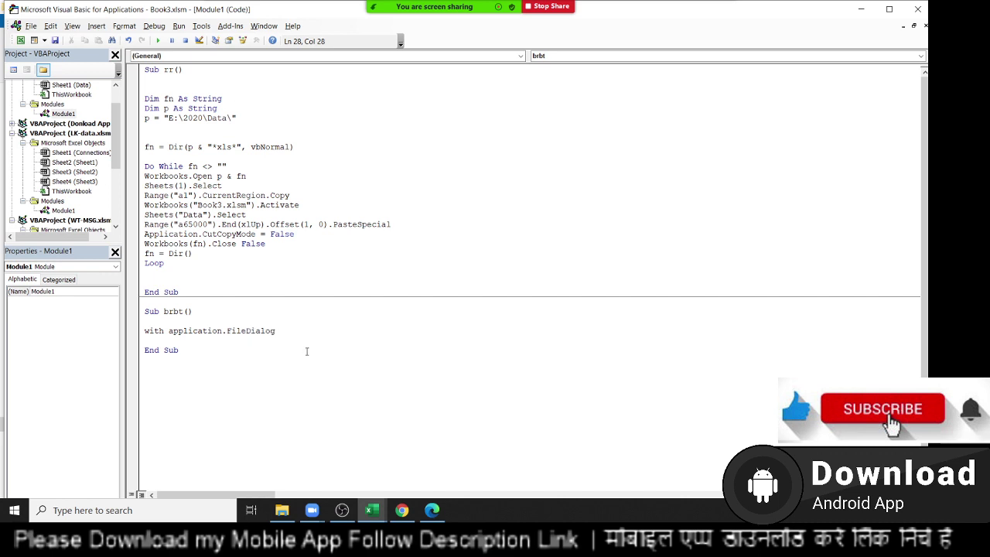
pyautogui.write('(')
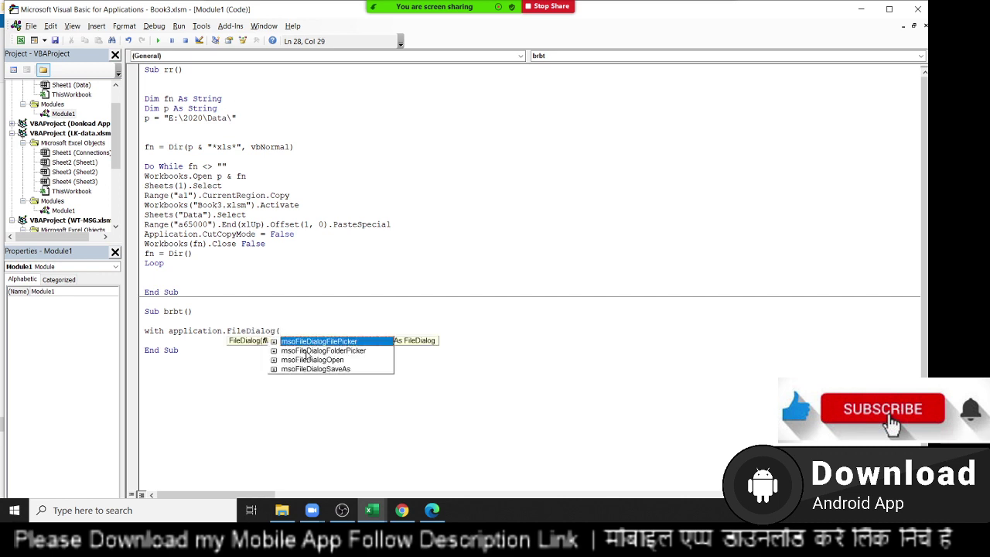
pyautogui.click(307, 352)
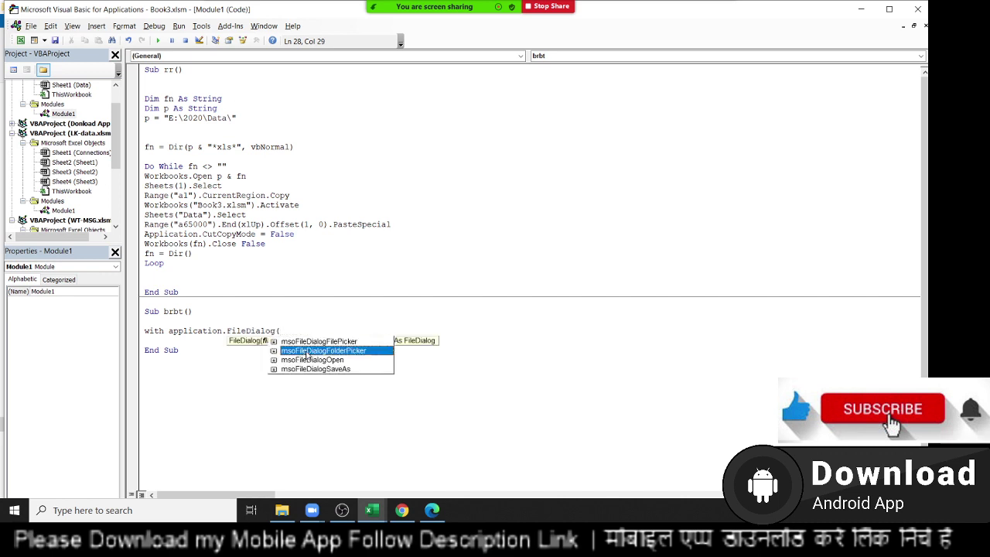
pyautogui.doubleClick(307, 352)
pyautogui.write(')')
pyautogui.press('Return')
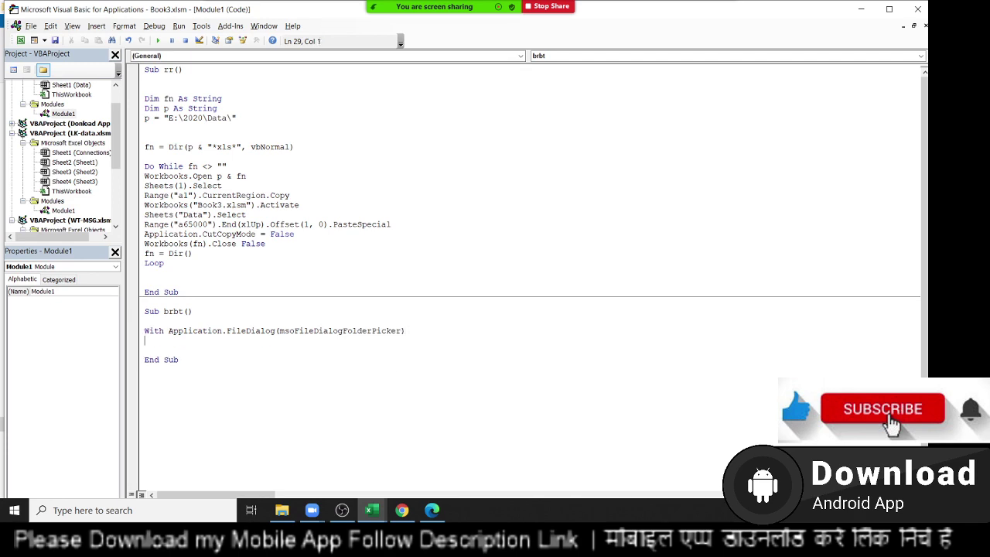
# Add a .InitialFileName line, checking the book's example, then bring up File Explorer
pyautogui.hotkey('alt', 'Tab')
pyautogui.hotkey('alt', 'Tab')
pyautogui.hotkey('alt', 'Tab')
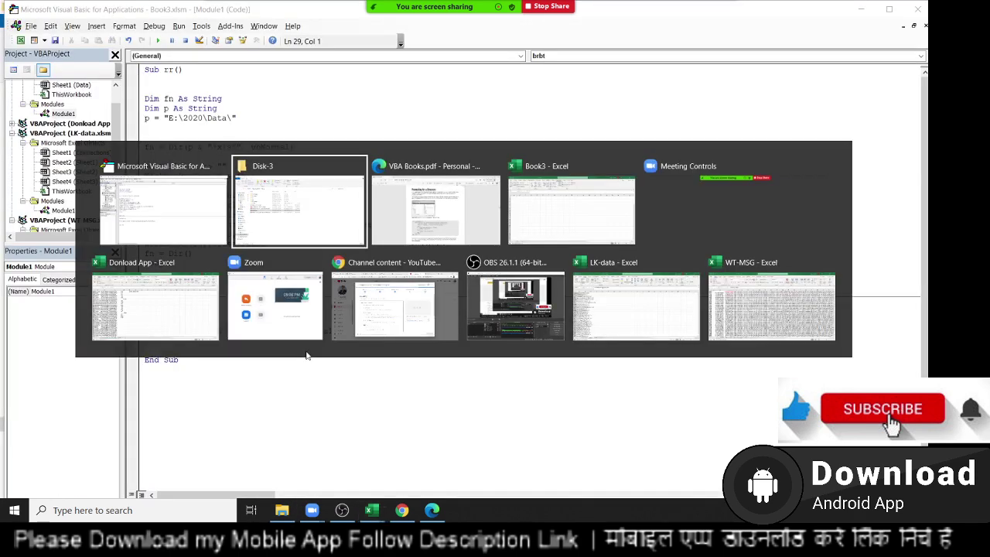
pyautogui.hotkey('alt', 'Tab')
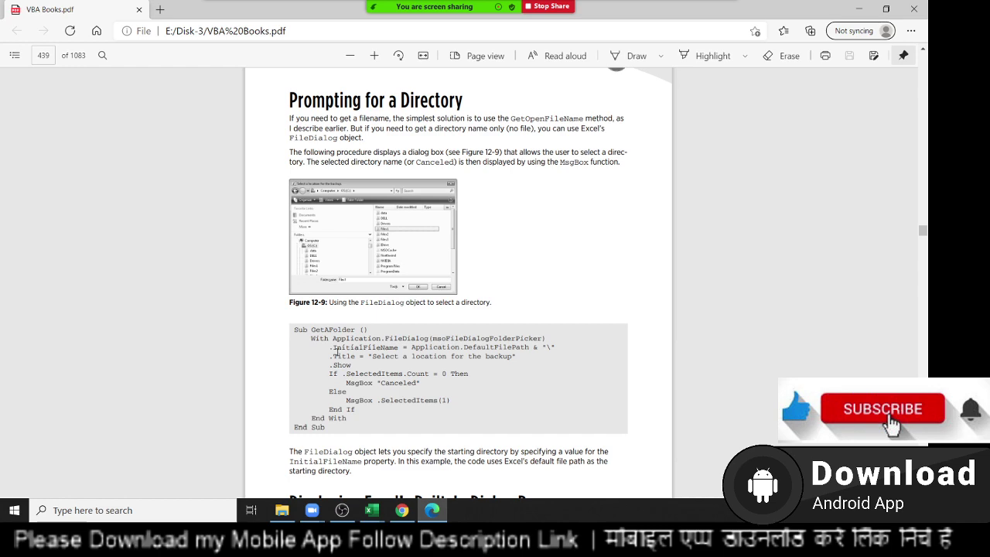
pyautogui.doubleClick(338, 350)
pyautogui.hotkey('alt', 'Tab')
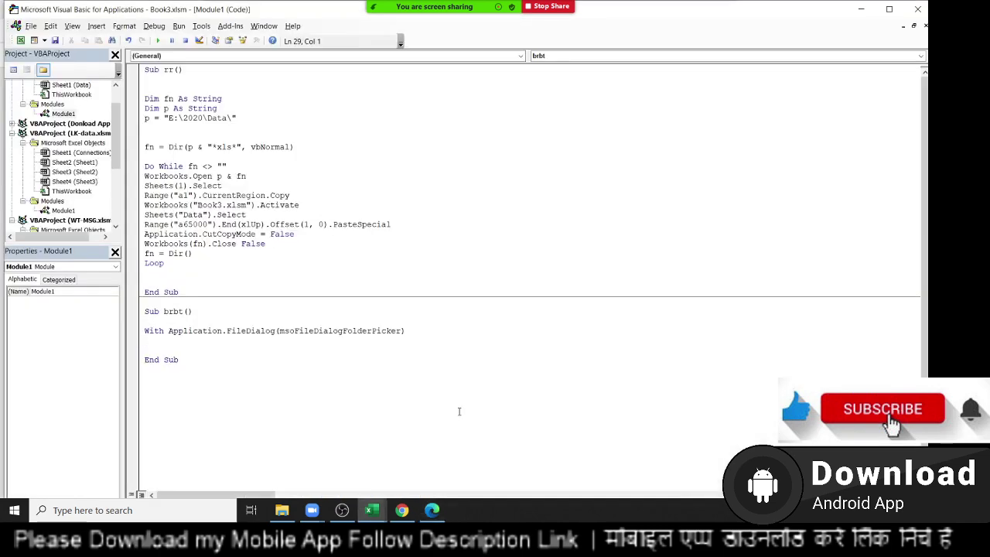
pyautogui.press('Return')
pyautogui.write('.i')
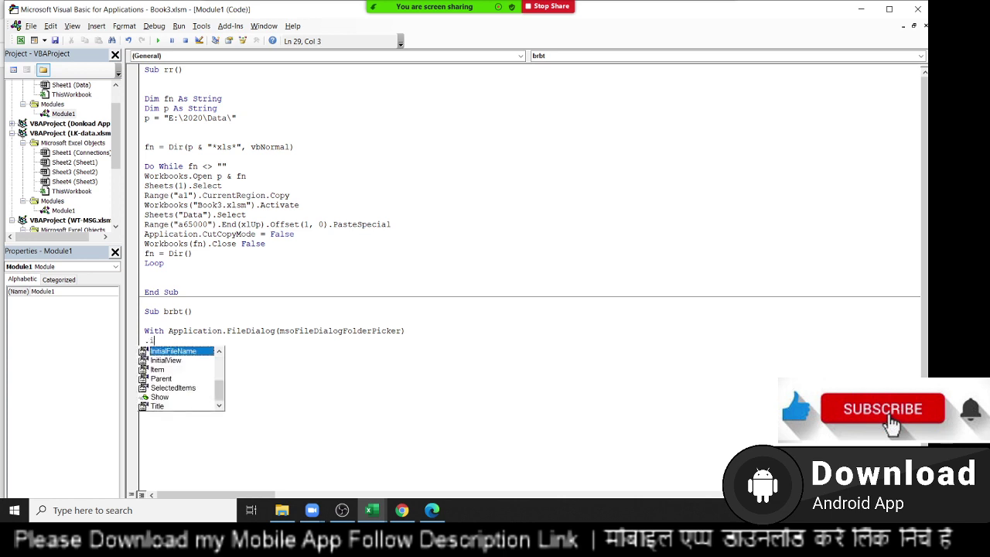
pyautogui.press('Tab')
pyautogui.hotkey('alt', 'Tab')
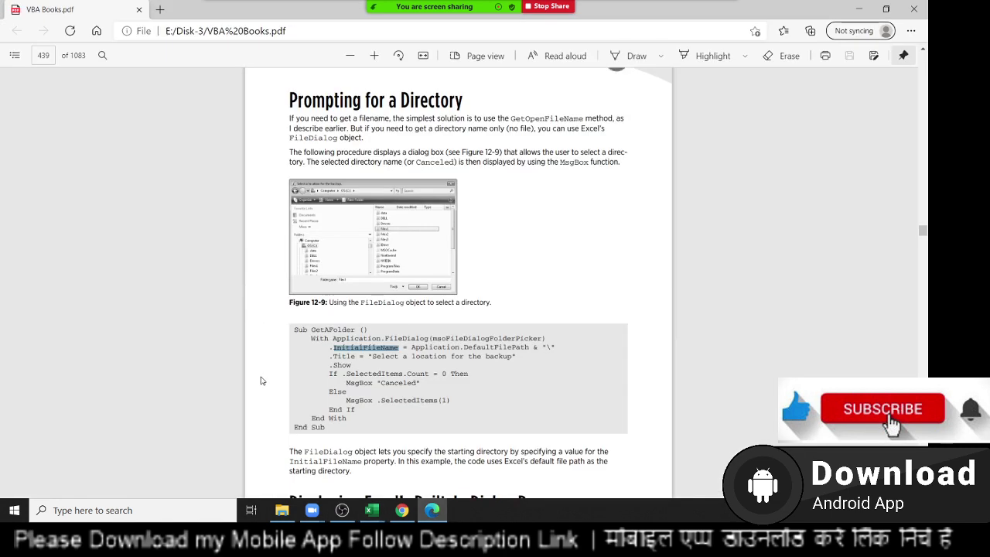
pyautogui.hotkey('alt', 'Tab')
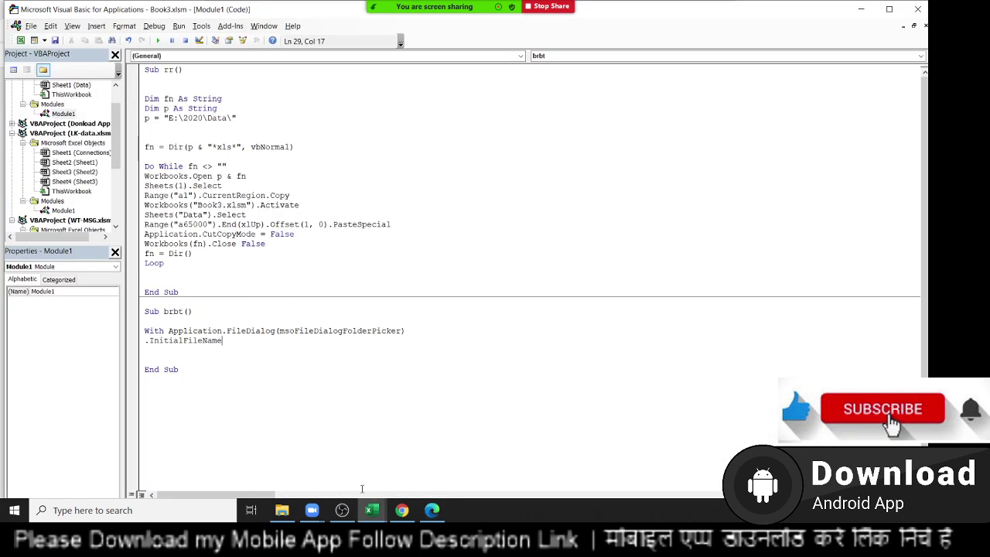
pyautogui.click(281, 510)
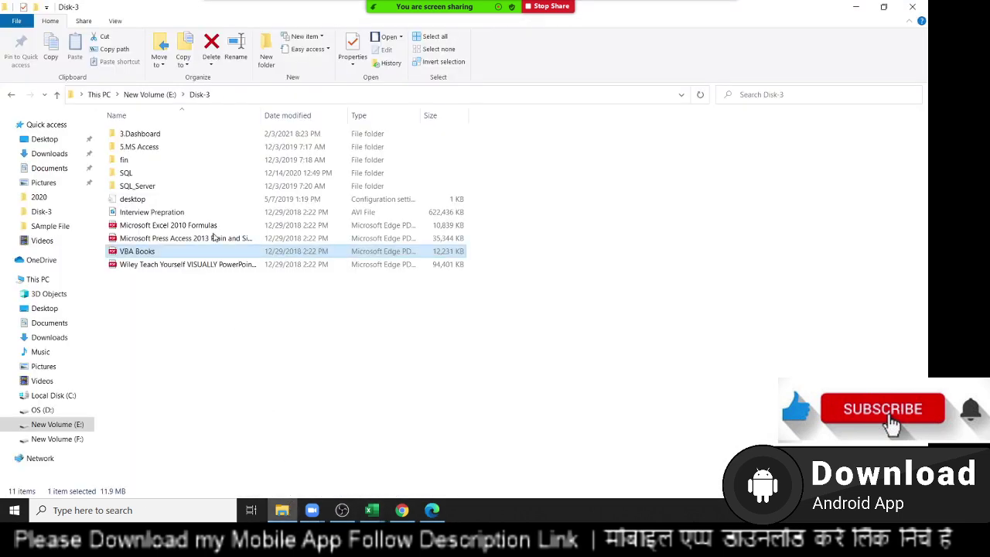
# Browse to E:\2020\Data, copy its path from the address bar, and return to VBA
pyautogui.click(58, 424)
pyautogui.doubleClick(127, 160)
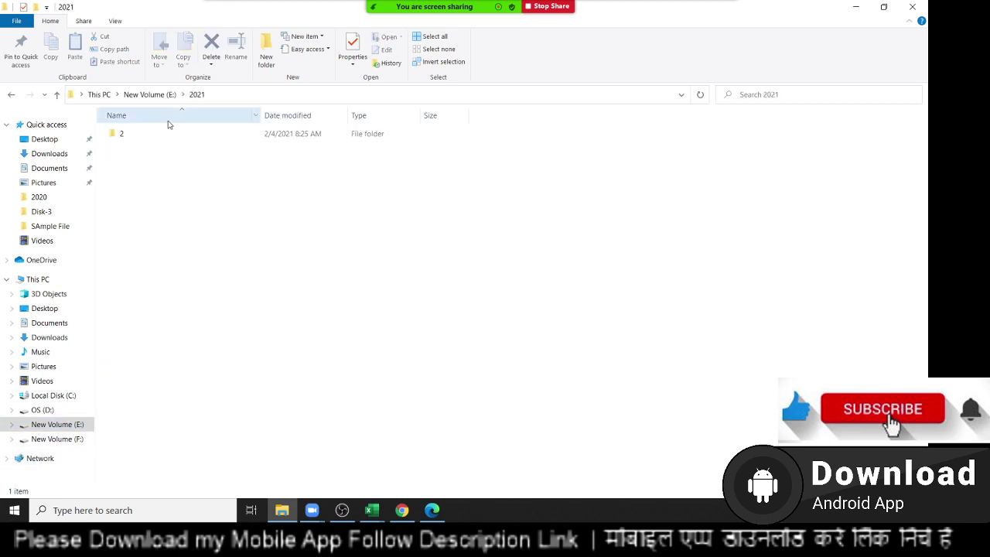
pyautogui.click(11, 95)
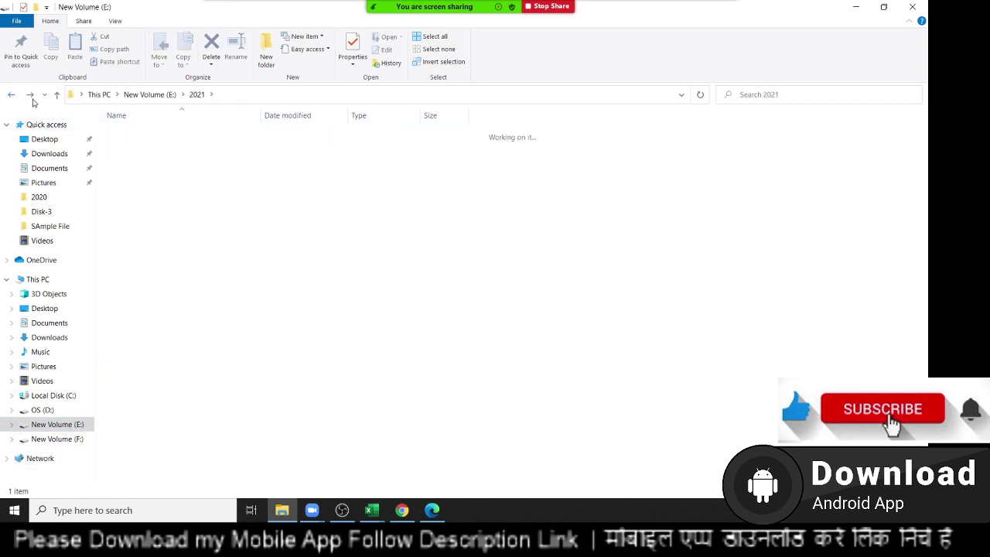
pyautogui.doubleClick(123, 147)
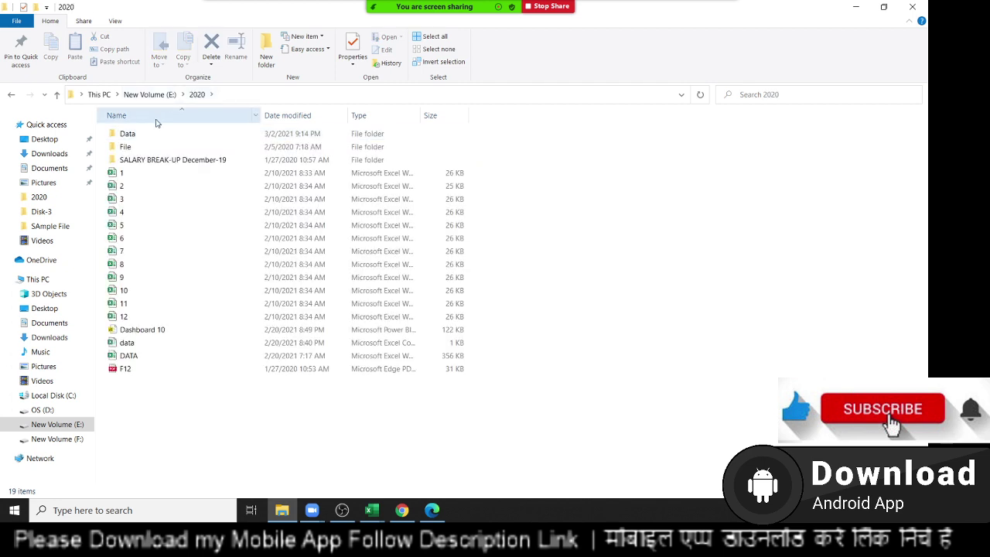
pyautogui.click(145, 136)
pyautogui.doubleClick(145, 136)
pyautogui.hotkey('ctrl', 'c')
pyautogui.click(240, 94)
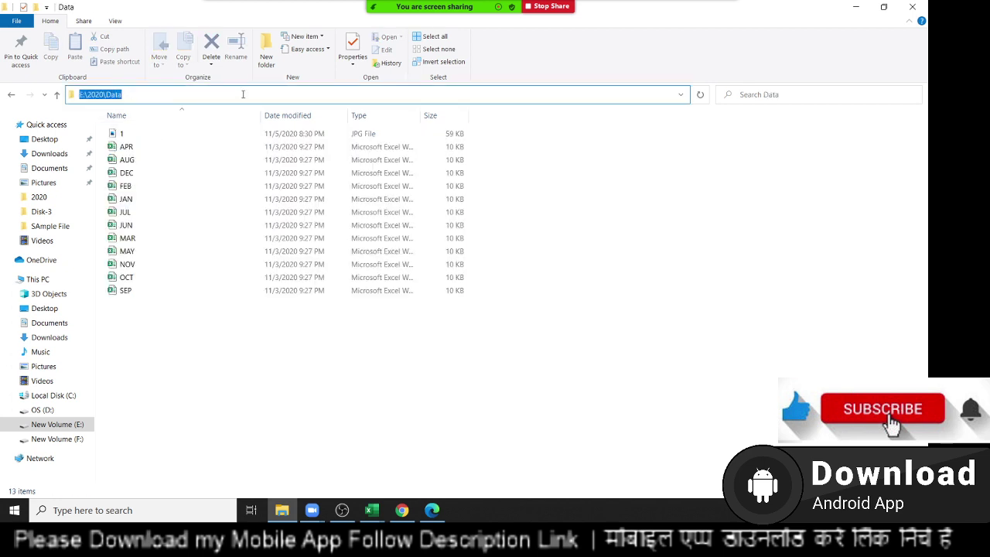
pyautogui.press('Escape')
pyautogui.hotkey('alt', 'Tab')
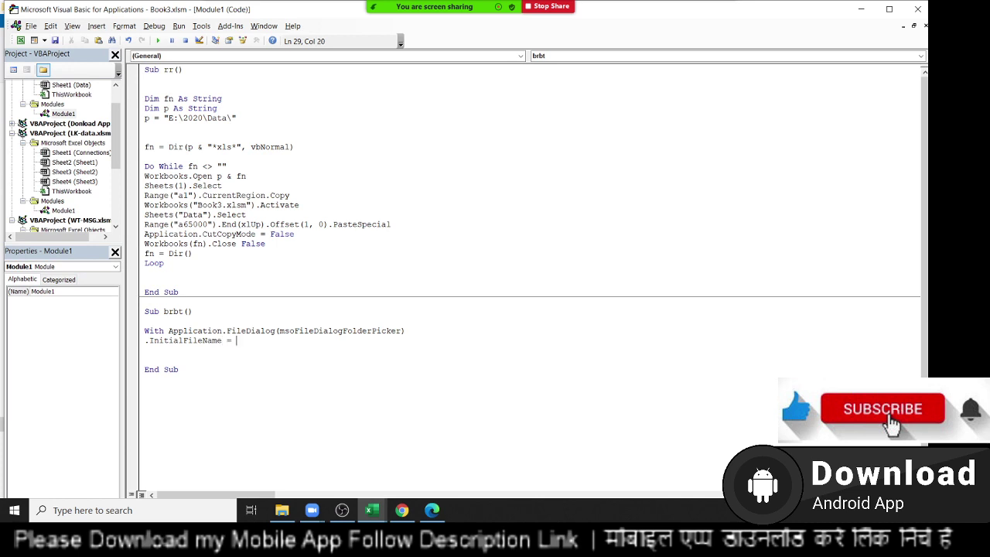
# Paste "E:\2020\Data\" as the .InitialFileName value, comparing with the book's example
pyautogui.hotkey('ctrl', 'v')
pyautogui.press('Return')
pyautogui.hotkey('alt', 'Tab')
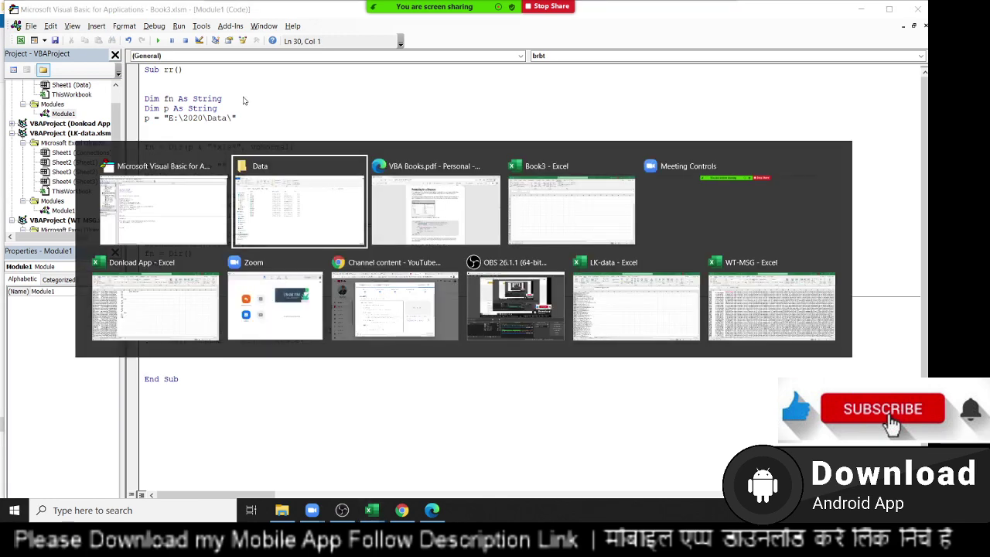
pyautogui.press('Tab')
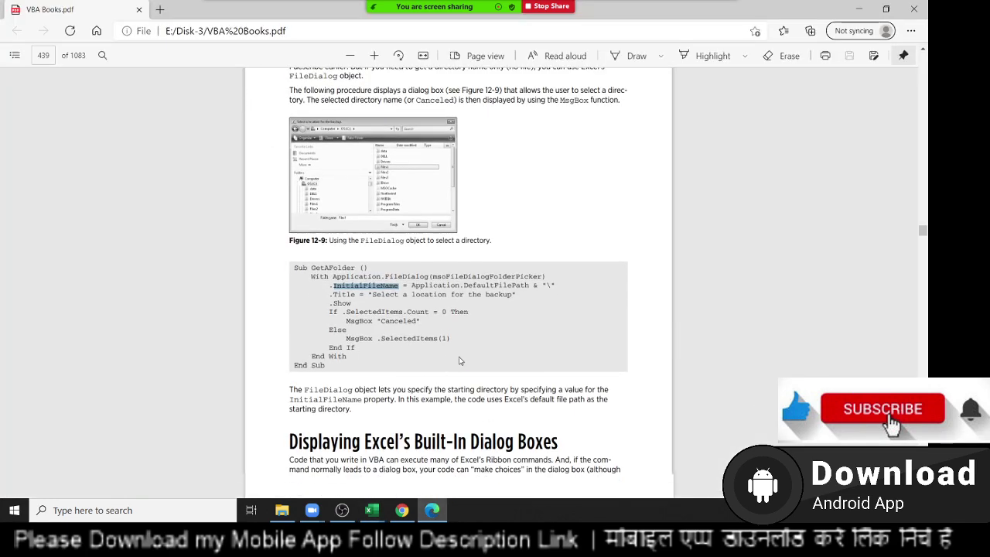
pyautogui.scroll(-1, 460, 362)
pyautogui.click(343, 290)
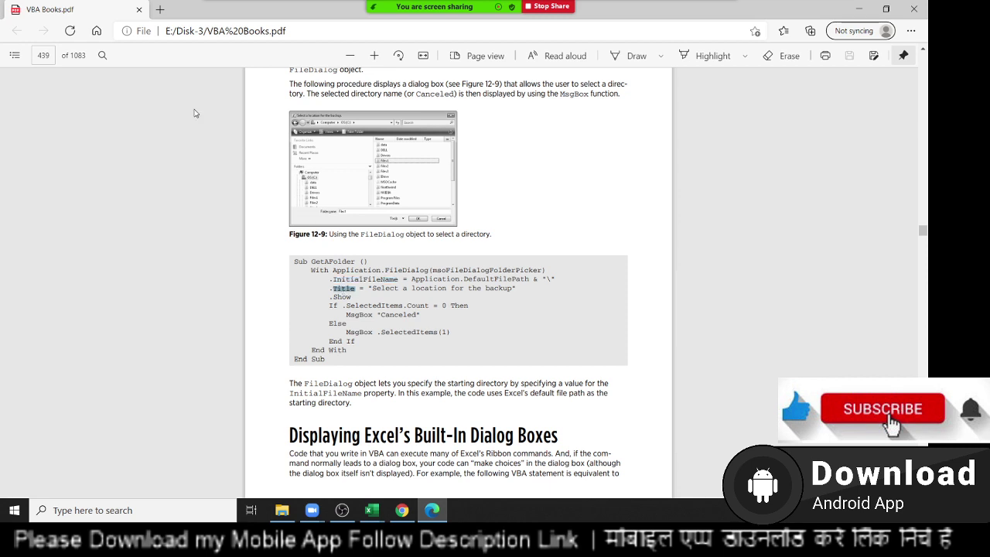
pyautogui.hotkey('alt', 'Tab')
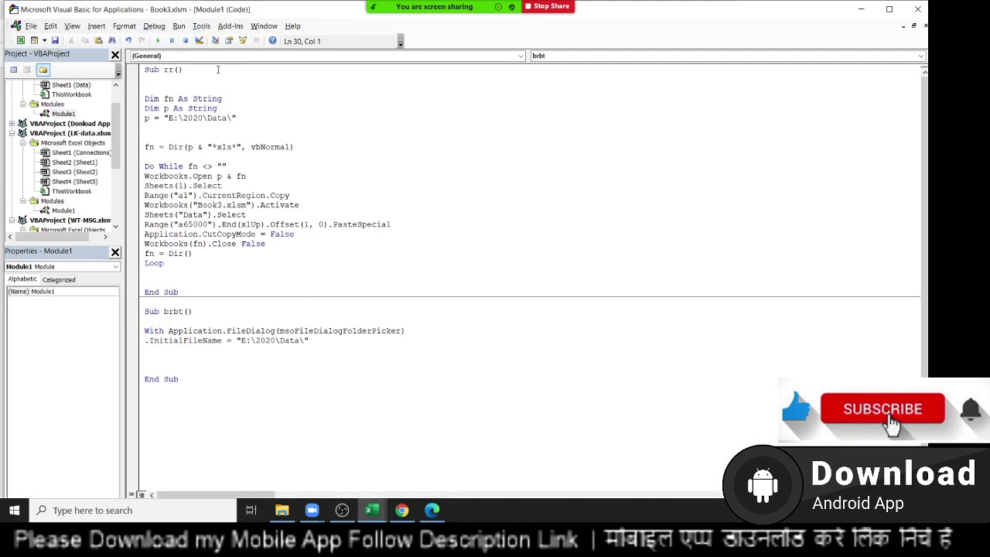
# Add the line .Title = "Select Folder" to the With block
pyautogui.write('.ti')
pyautogui.press('Tab')
pyautogui.write('el')
pyautogui.write('older')
pyautogui.write('"')
pyautogui.press('Return')
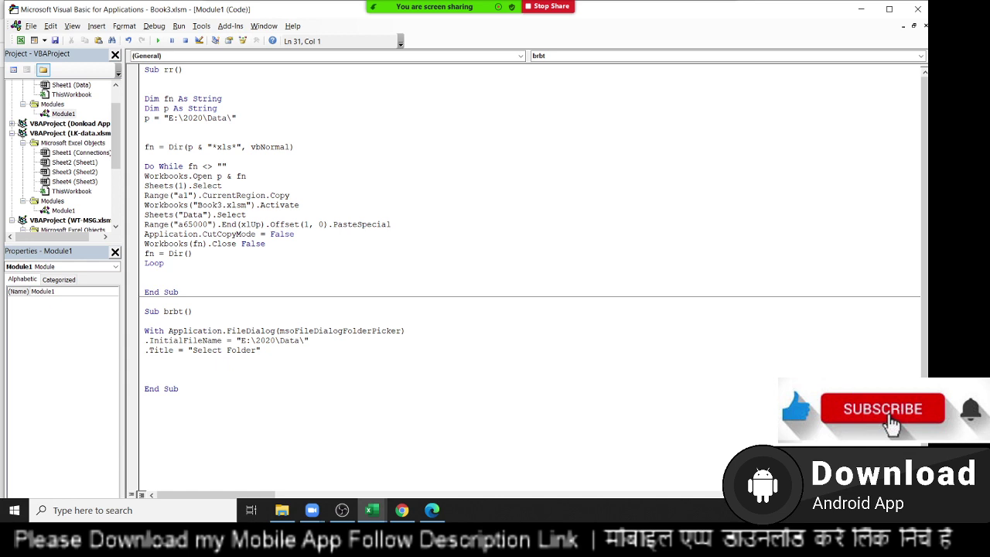
# Write Range("A1").Value = .SelectedItems(1), checking the book's example for the SelectedItems property
pyautogui.write('.')
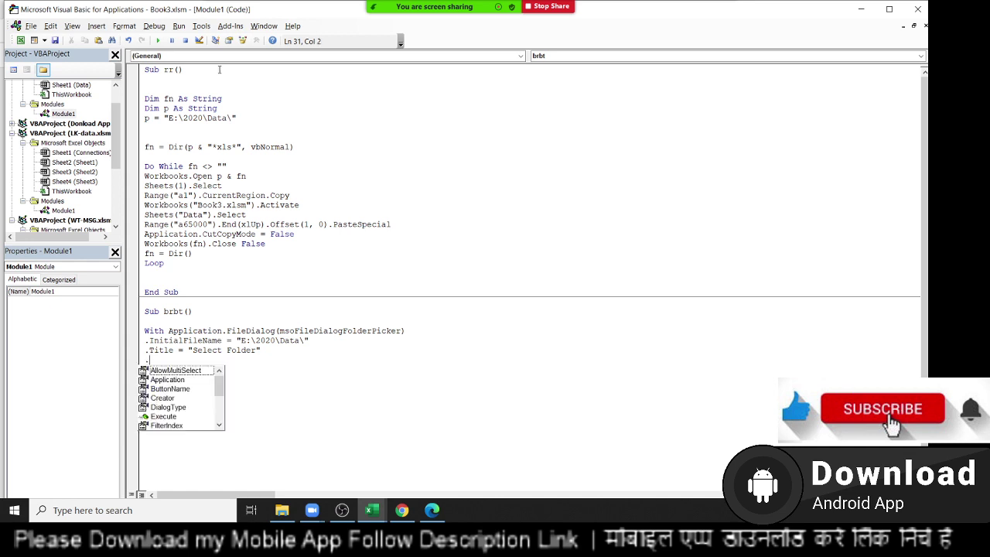
pyautogui.hotkey('alt', 'Tab')
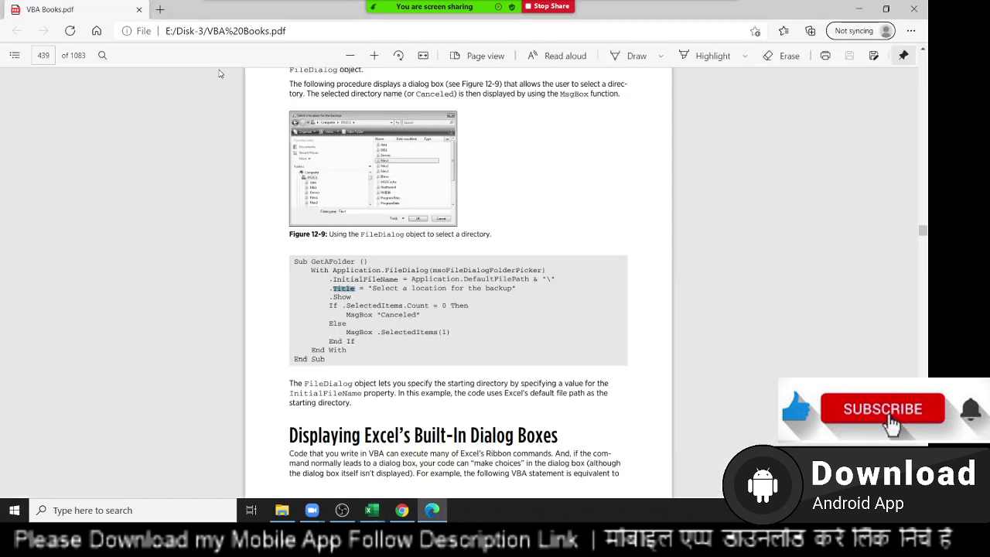
pyautogui.doubleClick(391, 334)
pyautogui.hotkey('alt', 'Tab')
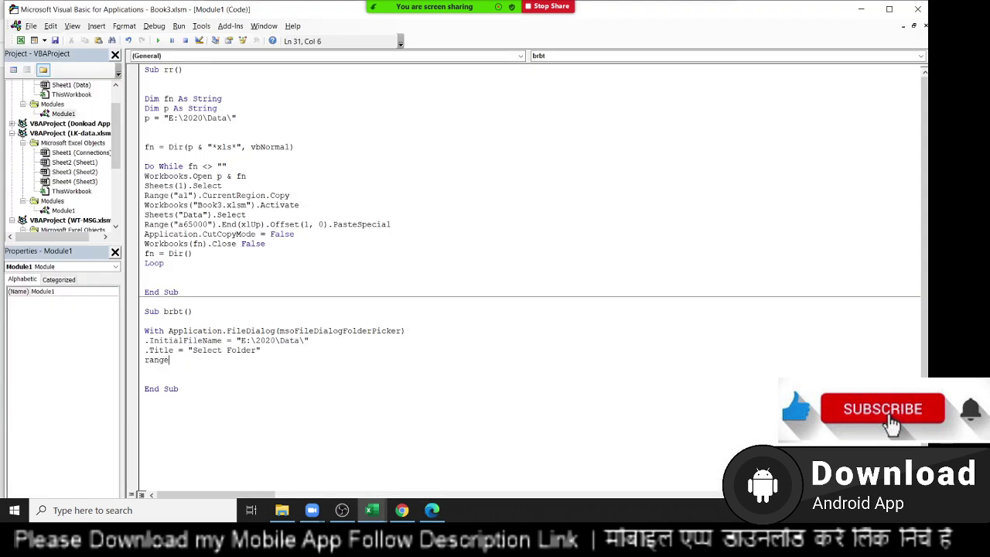
pyautogui.write('("A')
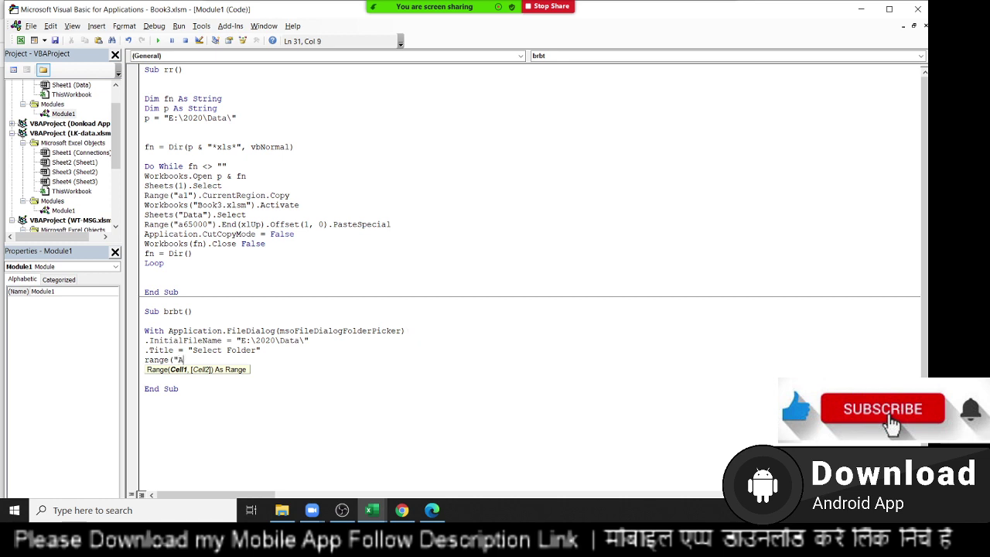
pyautogui.write('1").')
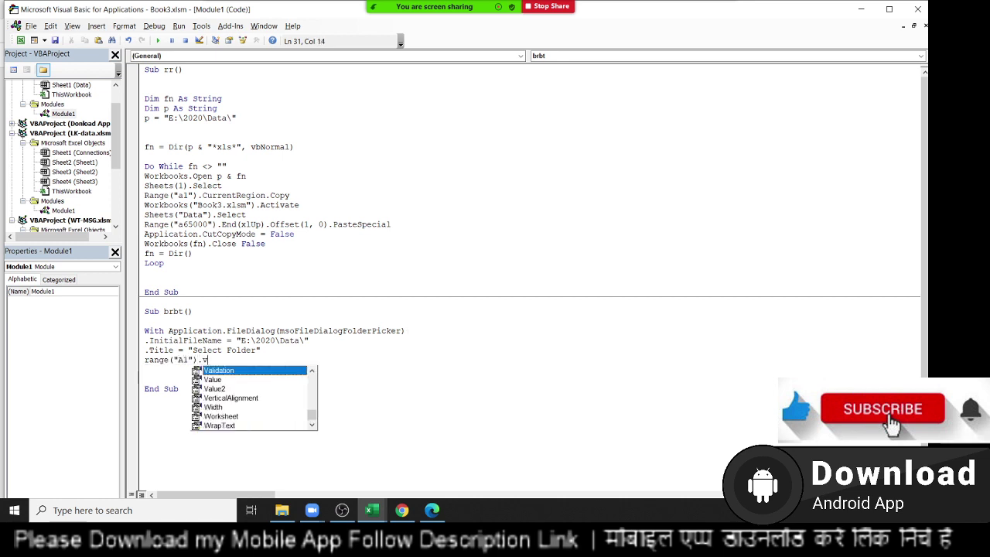
pyautogui.write('Value = ')
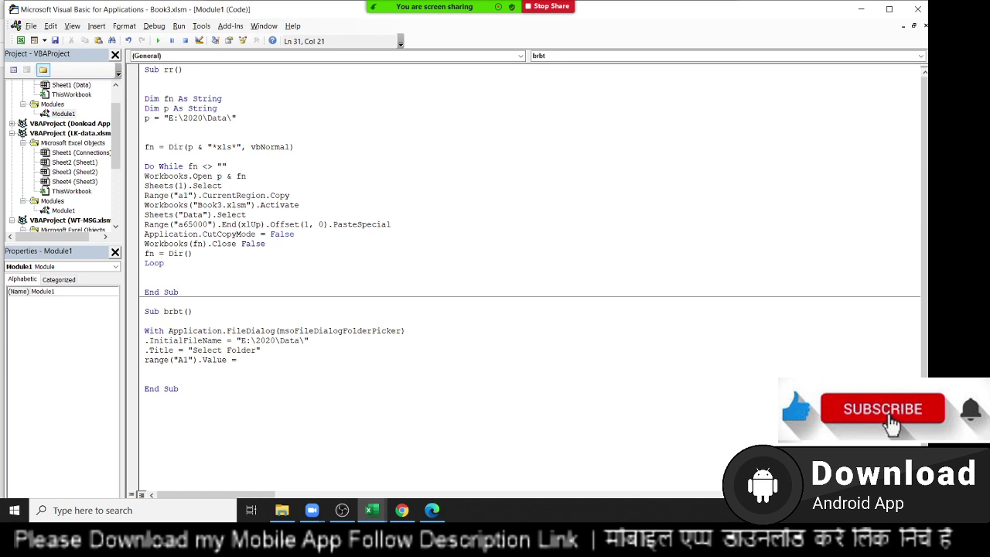
pyautogui.write('.se')
pyautogui.press('Tab')
pyautogui.write('(1')
# Close the With block with End With and switch to the Book3 workbook
pyautogui.hotkey('alt', 'Tab')
pyautogui.hotkey('alt', 'Tab')
pyautogui.write('end')
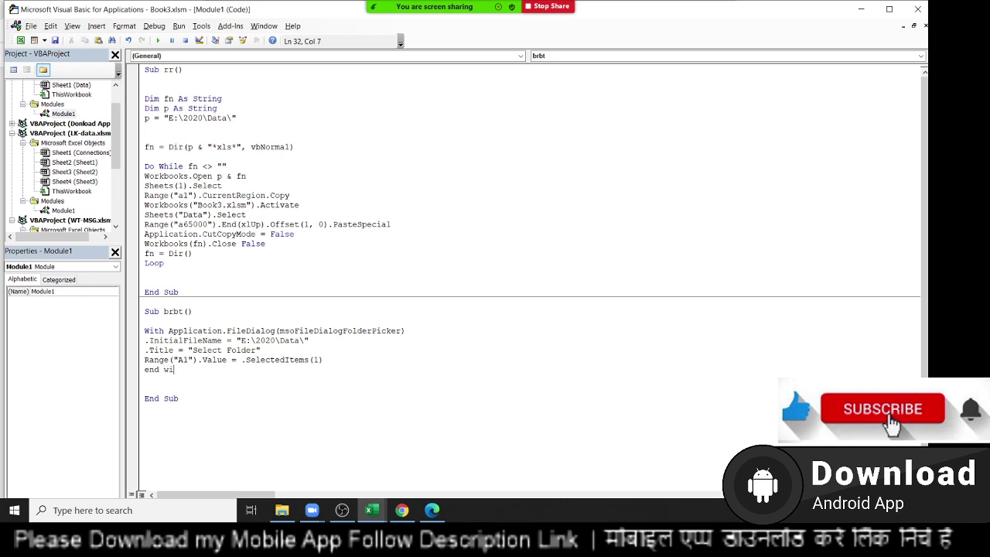
pyautogui.press('Return')
pyautogui.hotkey('alt', 'Tab')
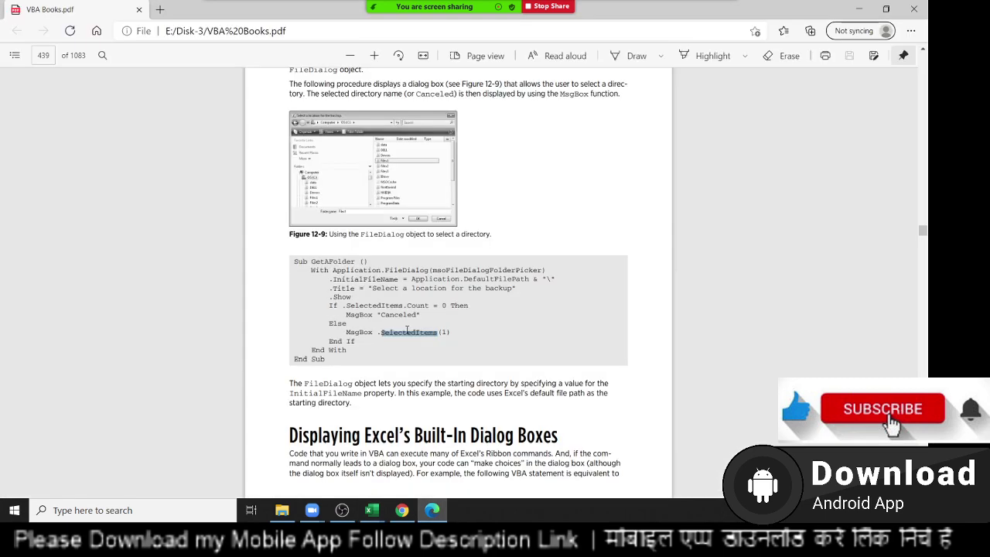
pyautogui.hotkey('alt', 'Tab')
pyautogui.press('Tab')
pyautogui.hotkey('alt', 'Tab')
pyautogui.hotkey('alt', 'Tab')
pyautogui.hotkey('alt', 'Tab')
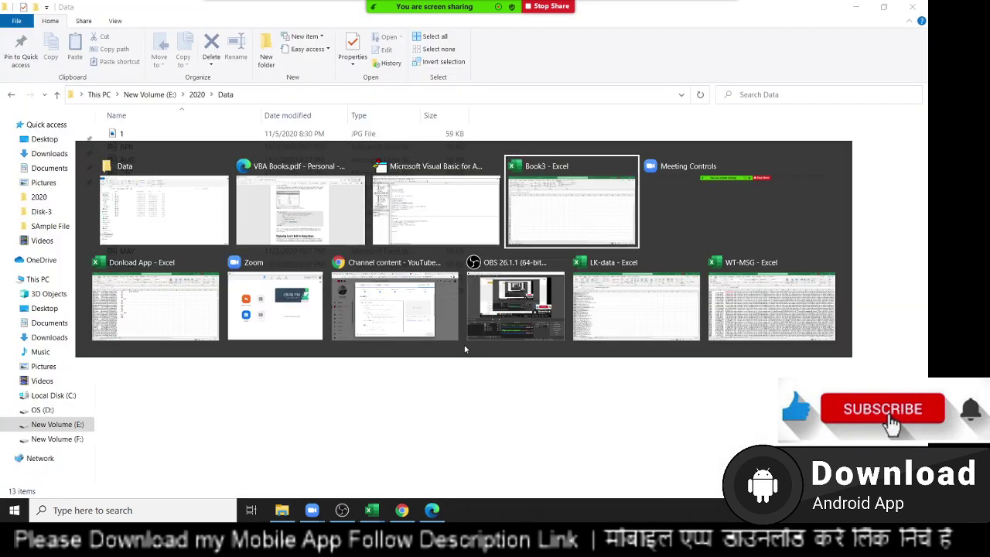
# Draw a form-control button over D2:E3 and assign it the brbt macro
pyautogui.click(249, 171)
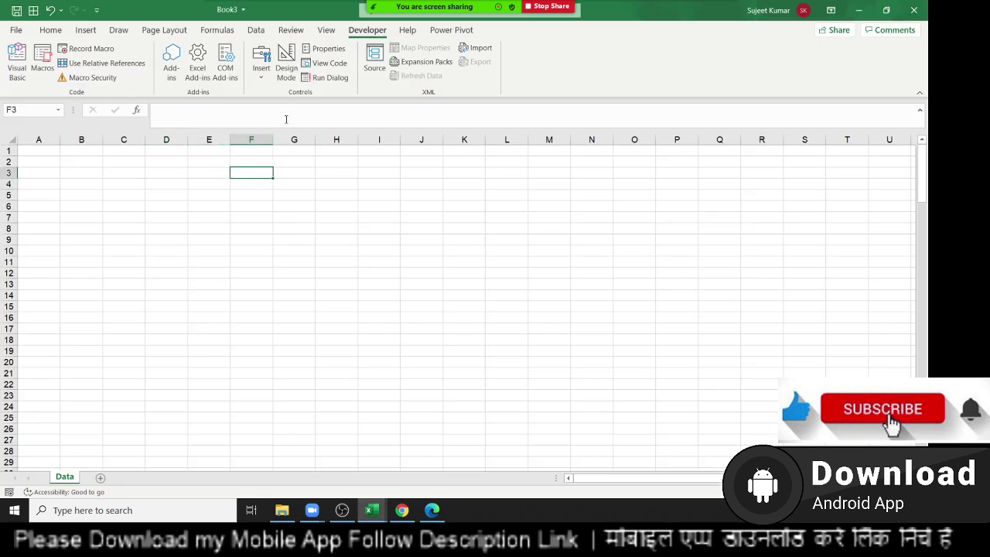
pyautogui.click(262, 62)
pyautogui.moveTo(136, 151); pyautogui.dragTo(202, 172)
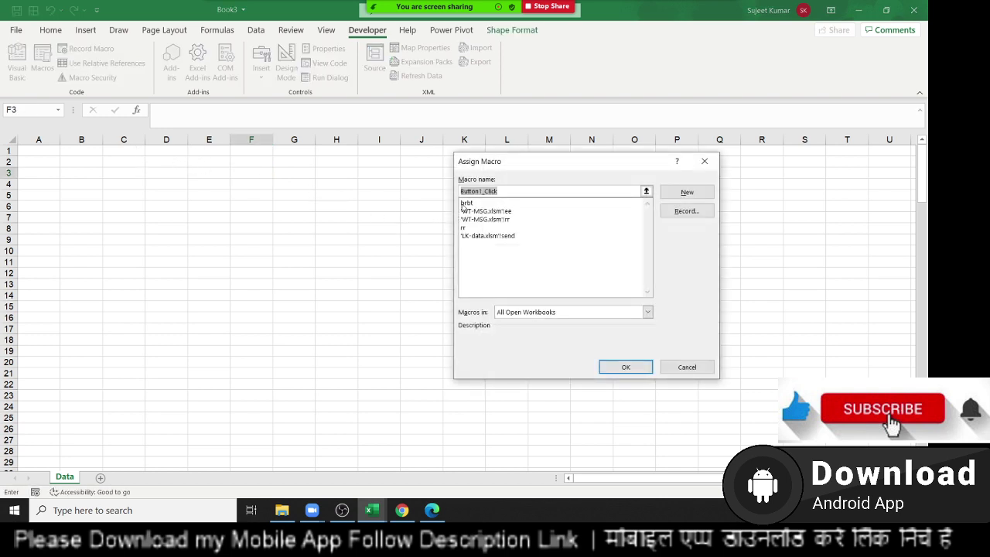
pyautogui.click(467, 203)
pyautogui.click(619, 367)
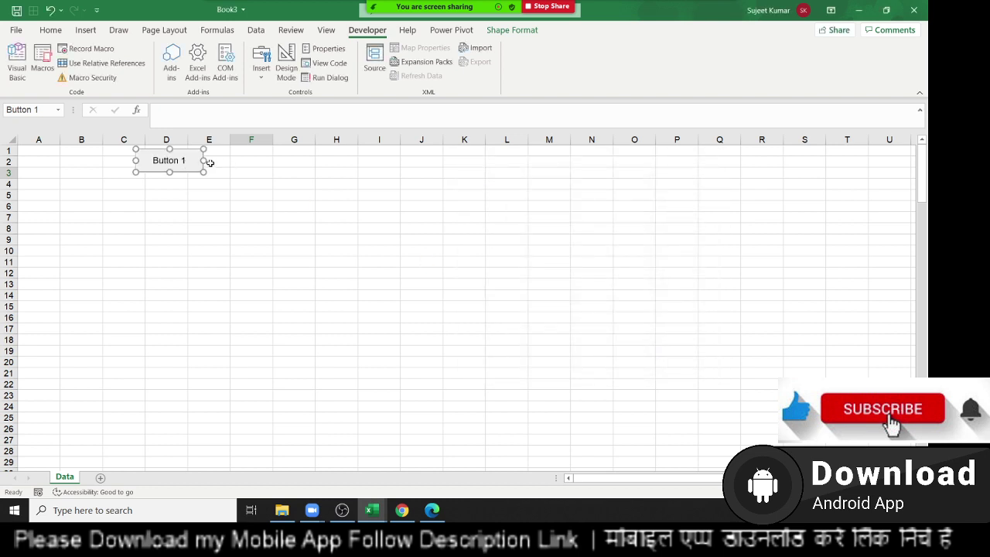
# Caption the button 'Select Folder' and press it to test the macro
pyautogui.hotkey('ctrl', 'a')
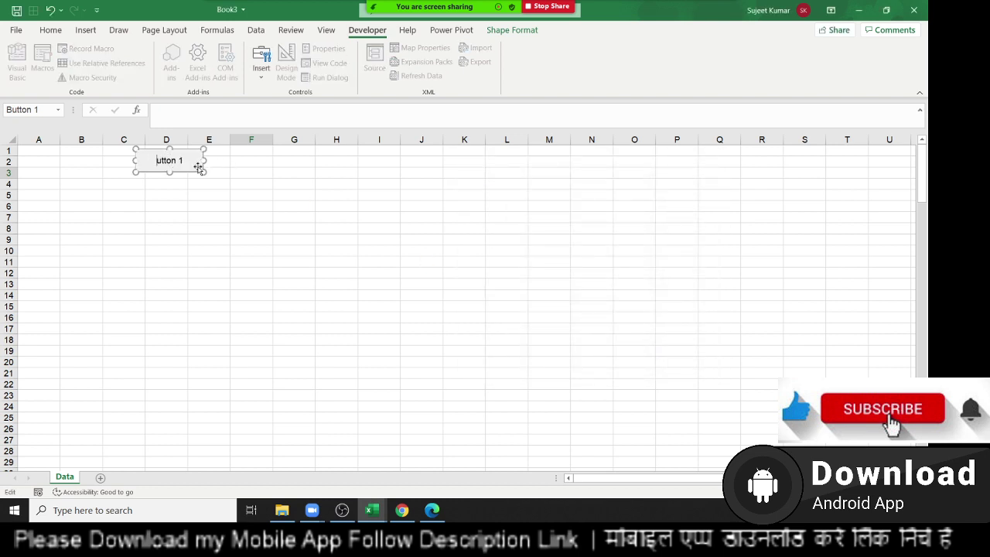
pyautogui.press('BackSpace')
pyautogui.write('Sele')
pyautogui.write('ct Fo')
pyautogui.write('ld')
pyautogui.write('er')
pyautogui.click(288, 247)
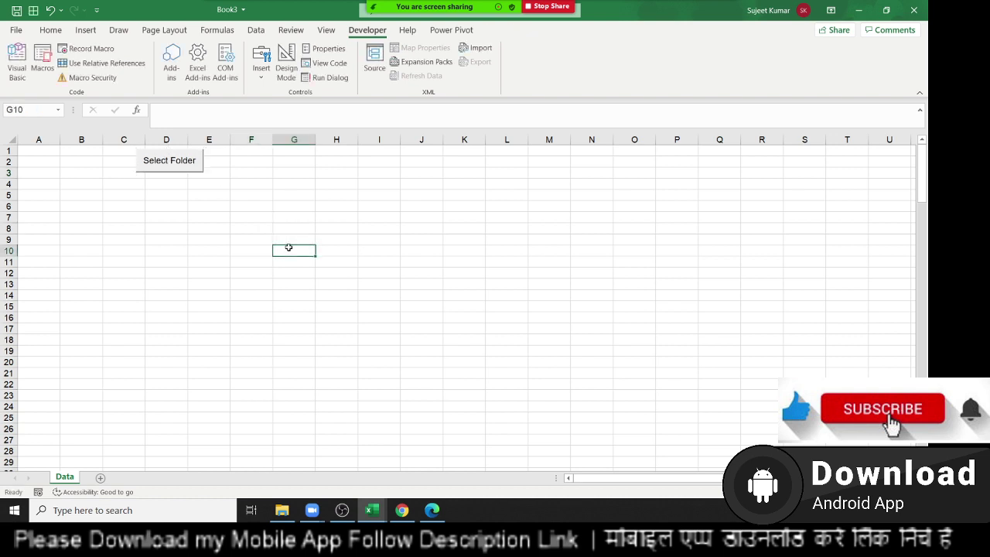
pyautogui.click(178, 163)
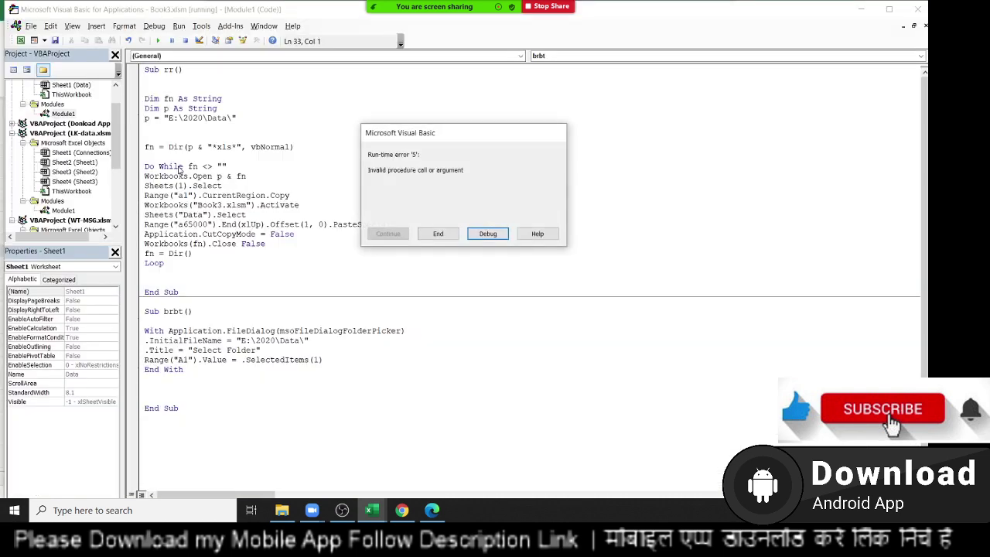
# Choose Debug in the run-time error '5' dialog to break on the failing Range("A1") line
pyautogui.click(488, 234)
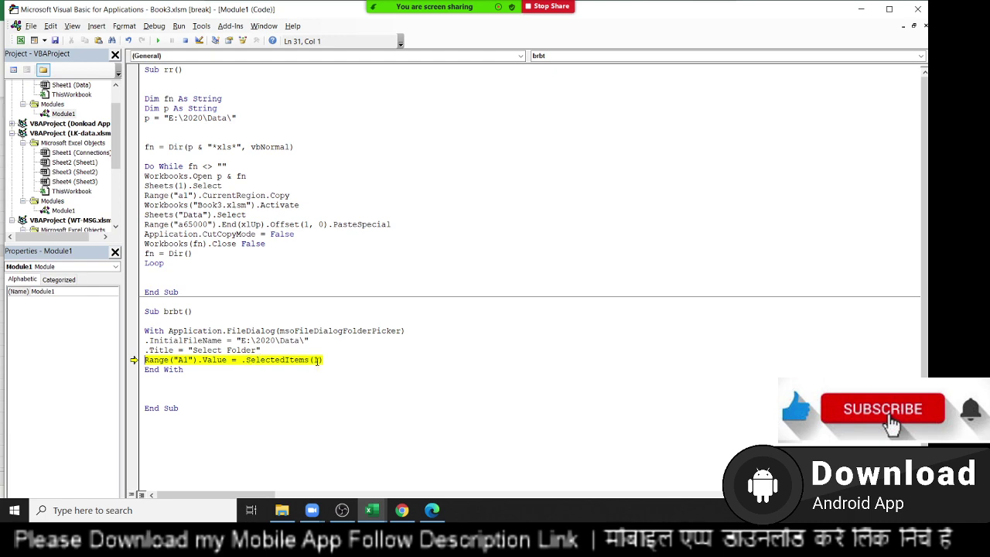
# Check the VBA book PDF's example code, then come back to the brbt macro
pyautogui.hotkey('alt', 'F11')
pyautogui.hotkey('alt', 'Tab')
pyautogui.hotkey('alt', 'Tab')
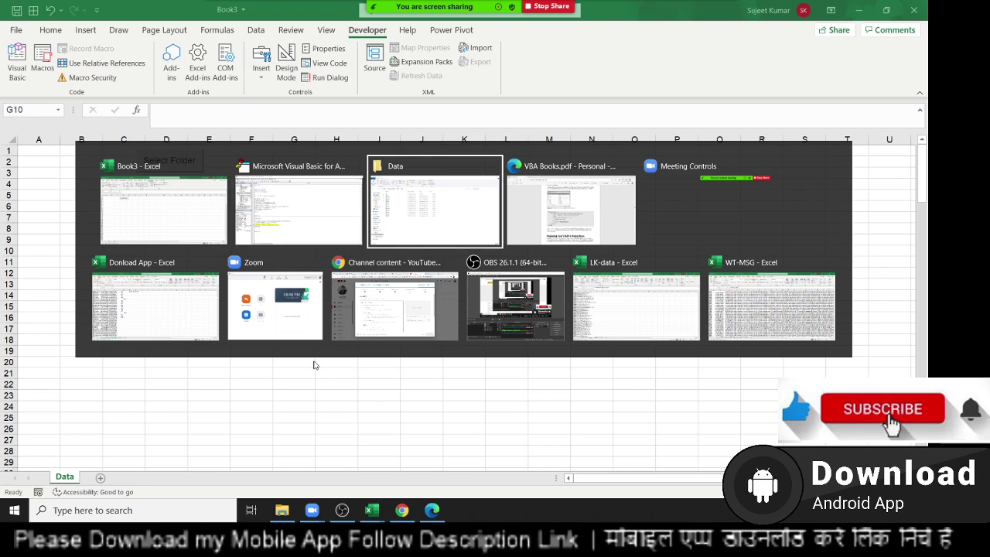
pyautogui.hotkey('alt', 'Tab')
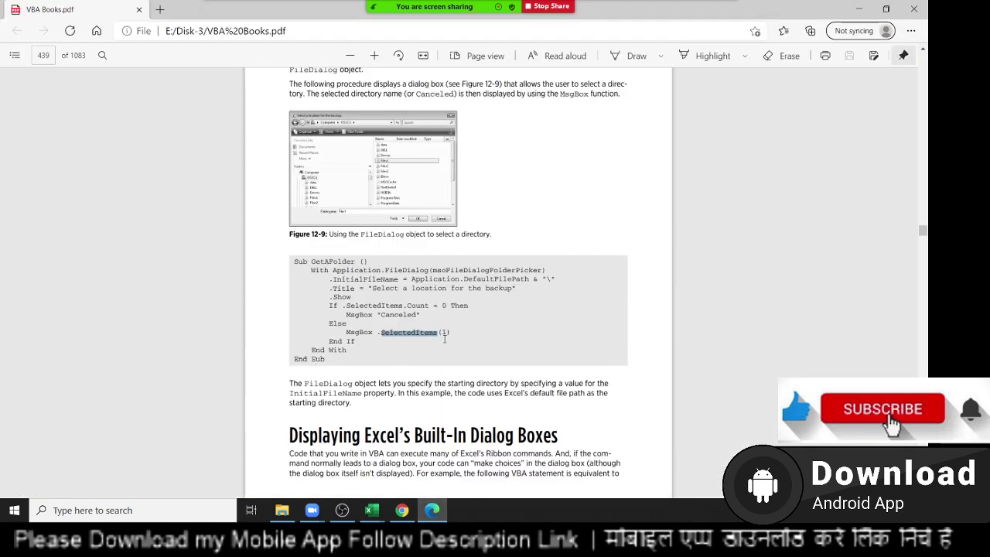
pyautogui.hotkey('alt', 'Tab')
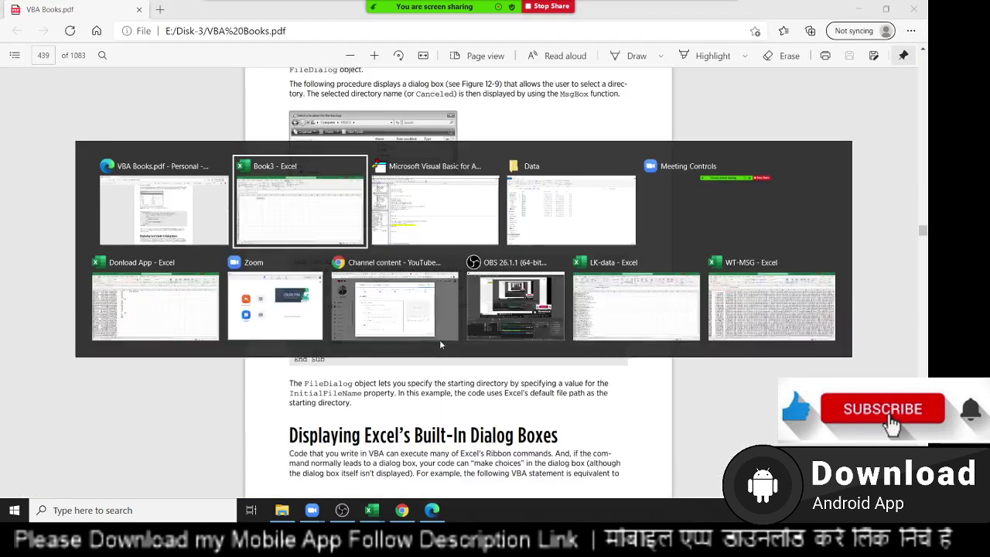
pyautogui.hotkey('alt', 'Tab')
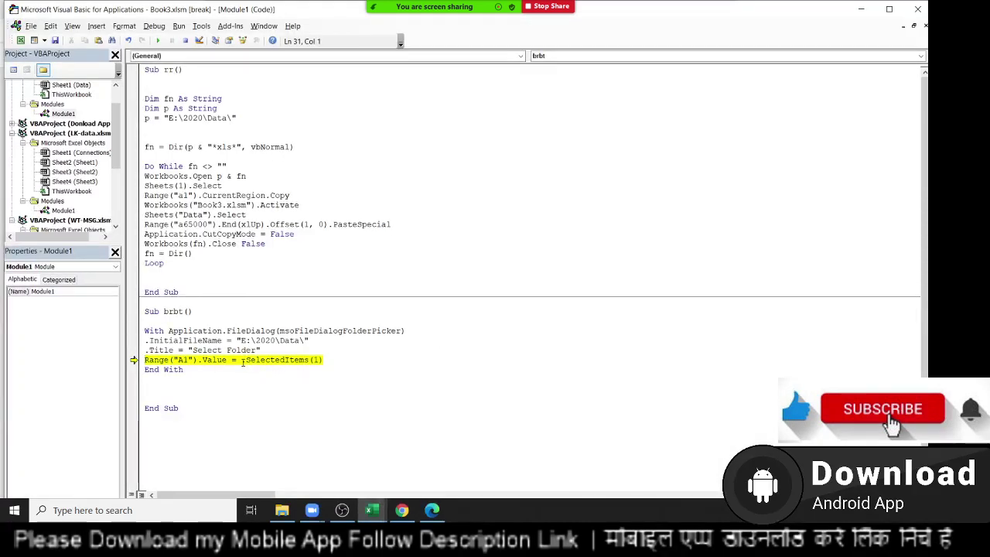
# Try a test edit on the Range("A1").Value assignment line in brbt
pyautogui.click(242, 360)
pyautogui.hotkey('alt', 'Tab')
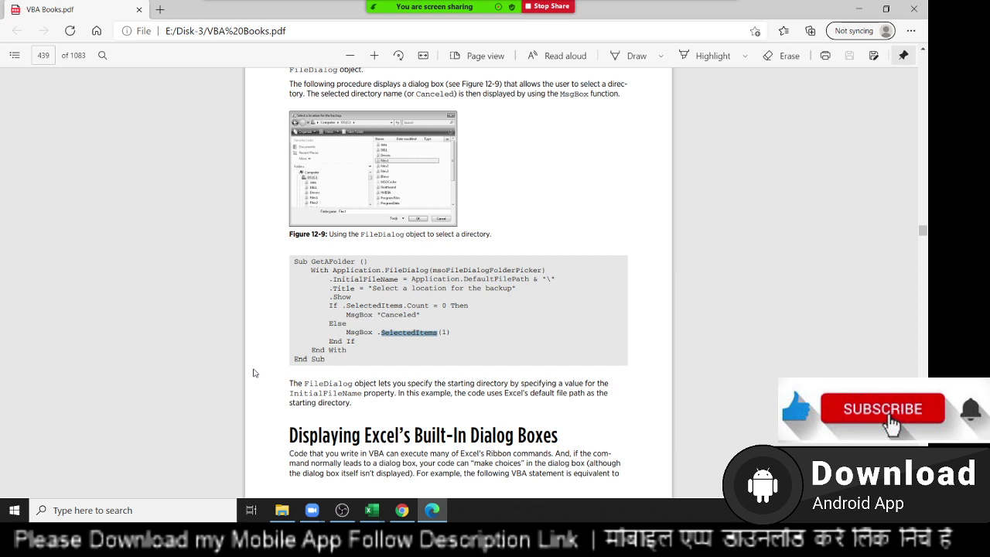
pyautogui.press('alt')
pyautogui.hotkey('alt', 'Tab')
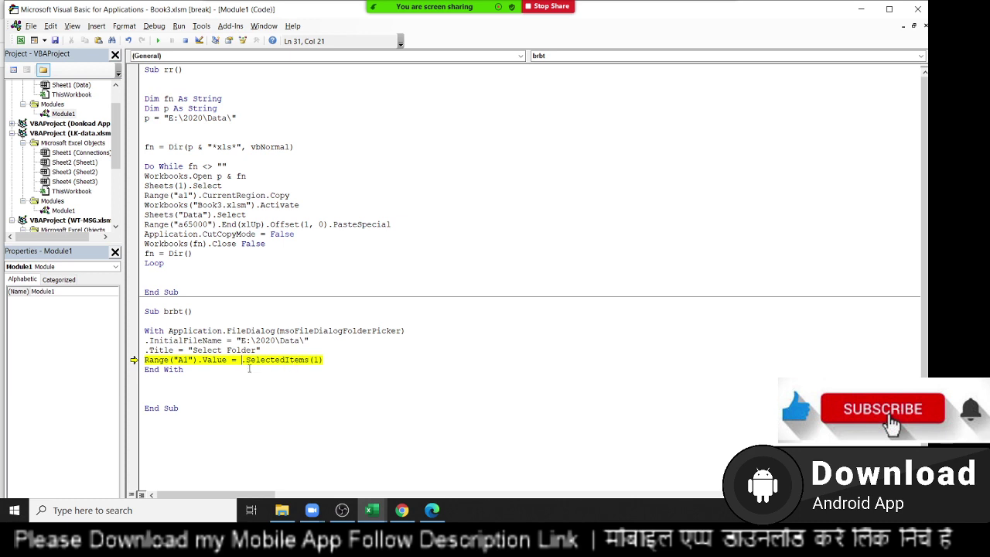
pyautogui.press('Left')
pyautogui.press('Left')
pyautogui.press('Left')
pyautogui.moveTo(228, 361); pyautogui.dragTo(135, 362)
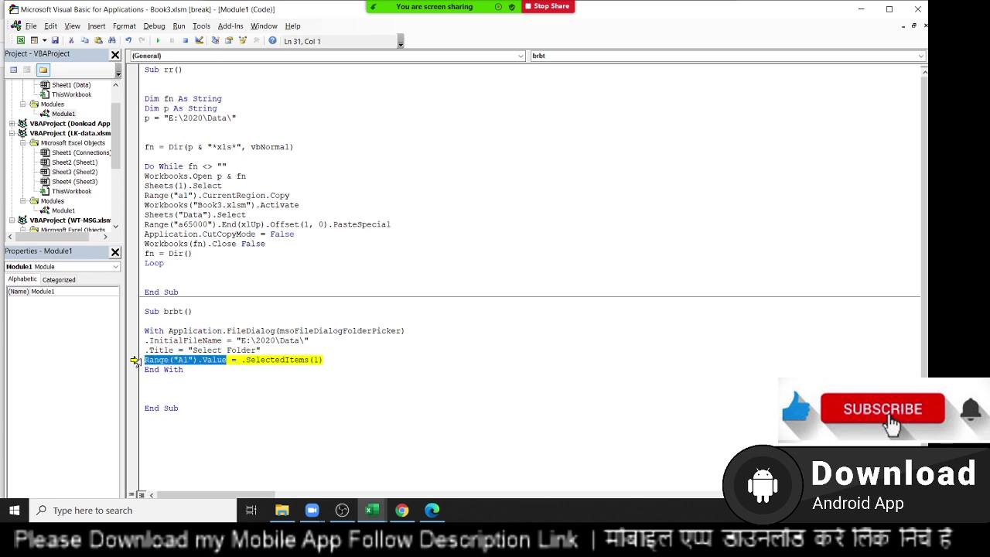
pyautogui.write('y')
# Undo the test edit and add a .Show line above the Range("A1") assignment
pyautogui.click(163, 370)
pyautogui.hotkey('alt', 'Tab')
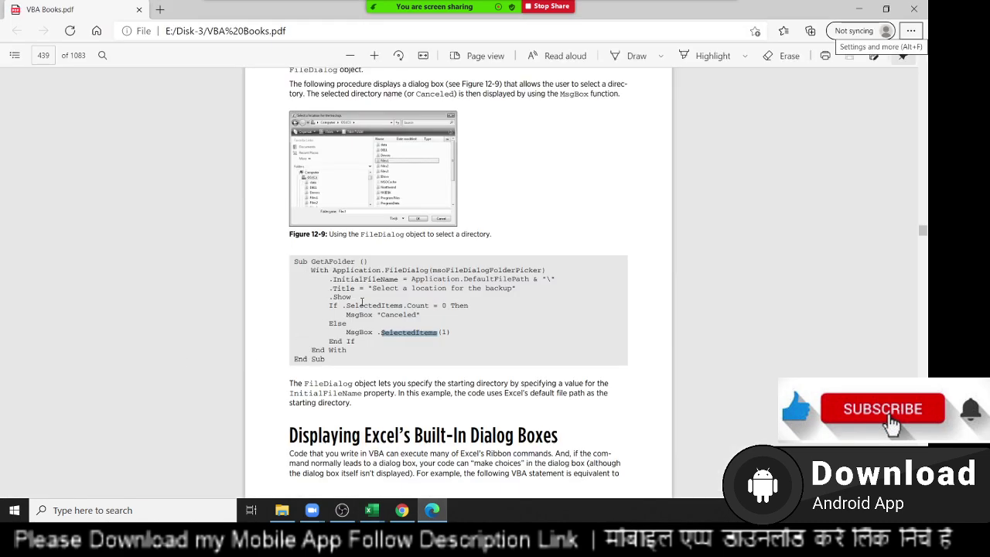
pyautogui.click(361, 302)
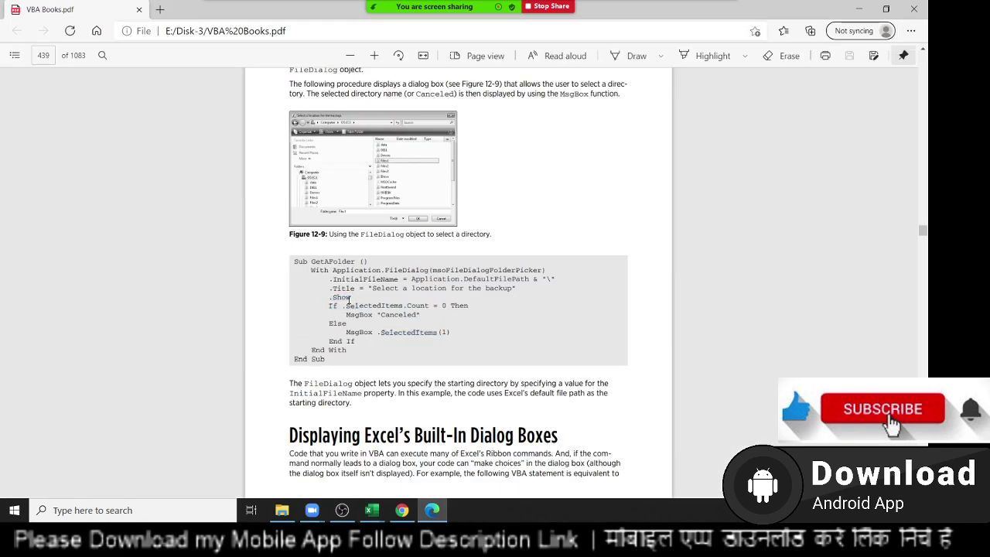
pyautogui.hotkey('alt', 'Tab')
pyautogui.hotkey('ctrl', 'z')
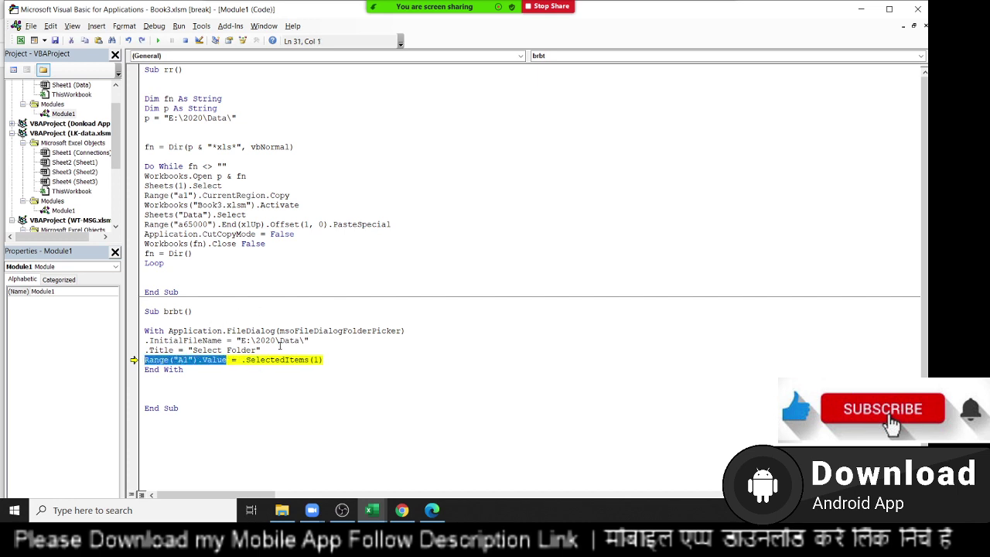
pyautogui.hotkey('ctrl', 'z')
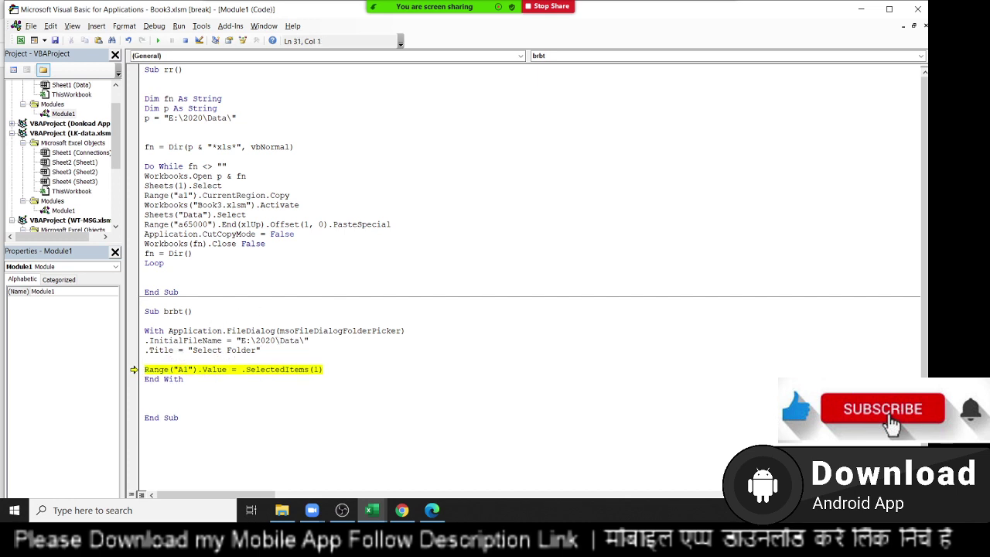
pyautogui.write('.sh')
pyautogui.press('Tab')
# Reset the paused macro run and switch to the Book3 workbook
pyautogui.click(185, 40)
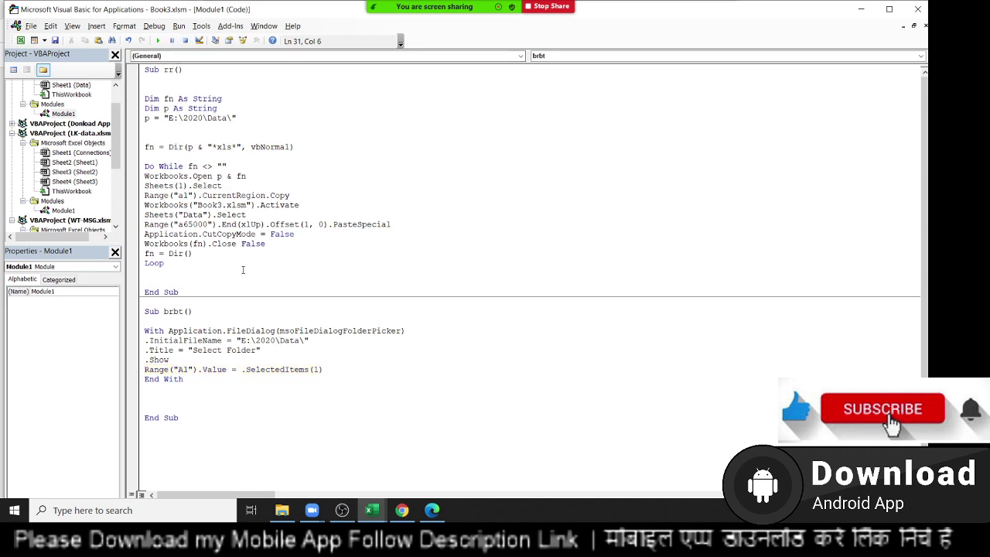
pyautogui.click(218, 350)
pyautogui.hotkey('alt', 'Tab')
pyautogui.hotkey('alt', 'Tab')
pyautogui.press('Tab')
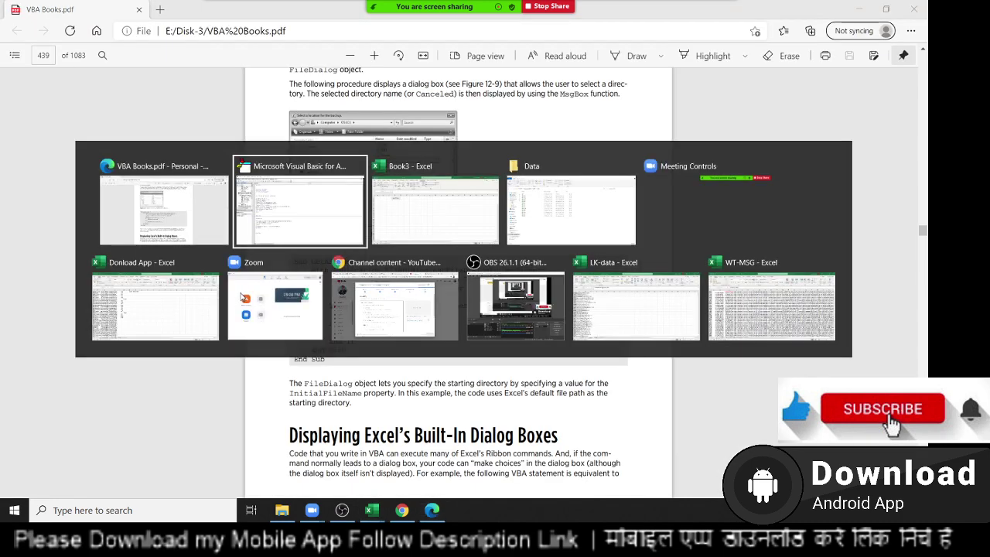
# Run Select Folder, accept the default E:\2020\Data folder, and check A1
pyautogui.click(232, 240)
pyautogui.click(177, 166)
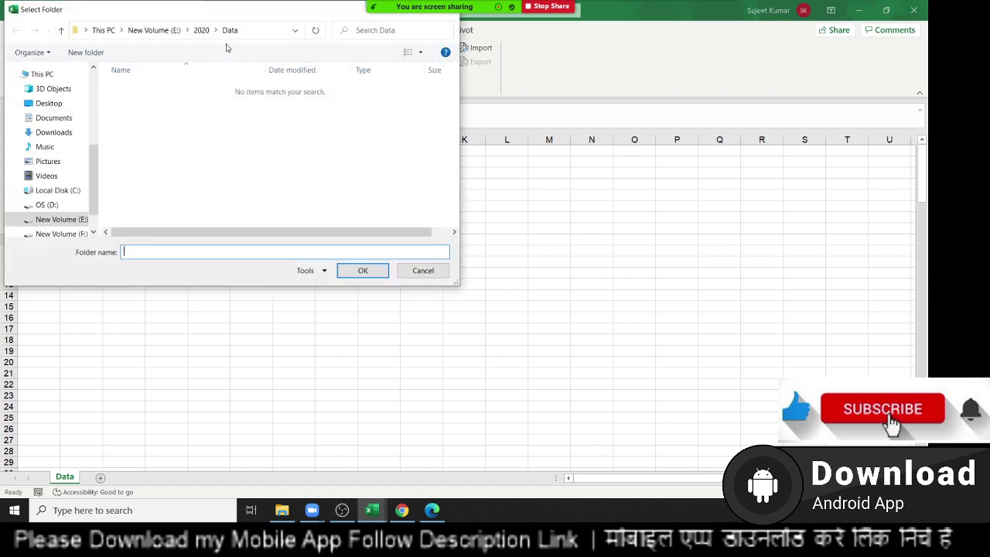
pyautogui.click(356, 272)
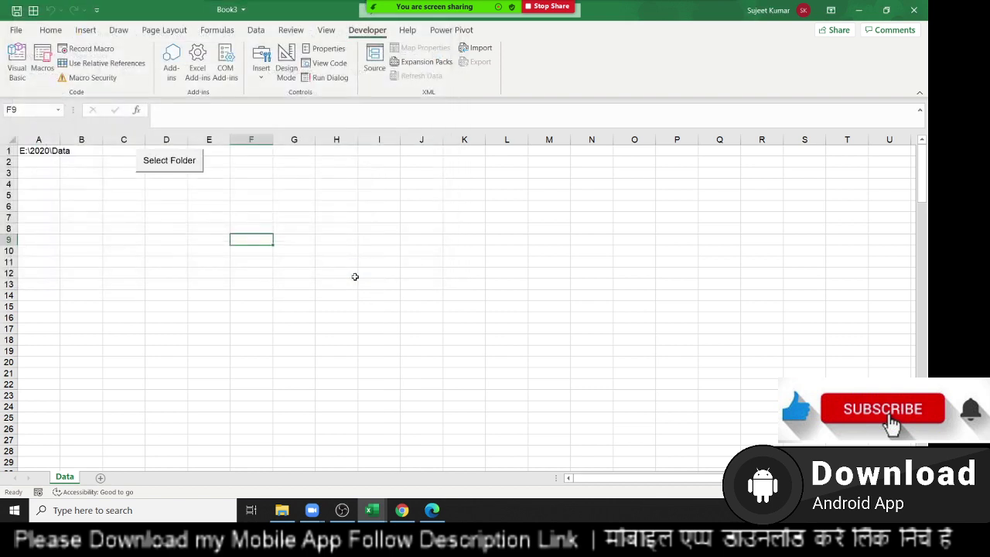
pyautogui.click(45, 150)
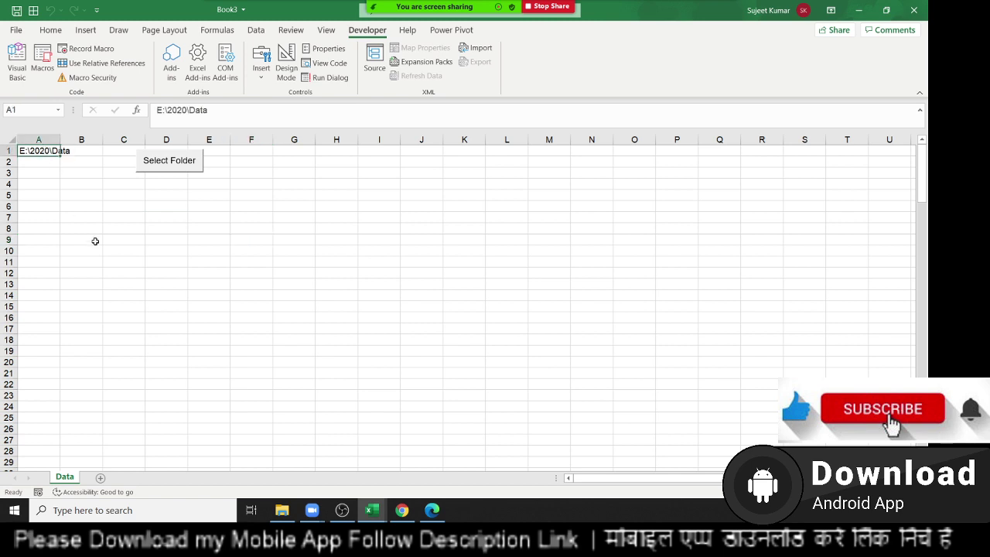
# Run Select Folder again and pick the File folder under 2020
pyautogui.click(174, 171)
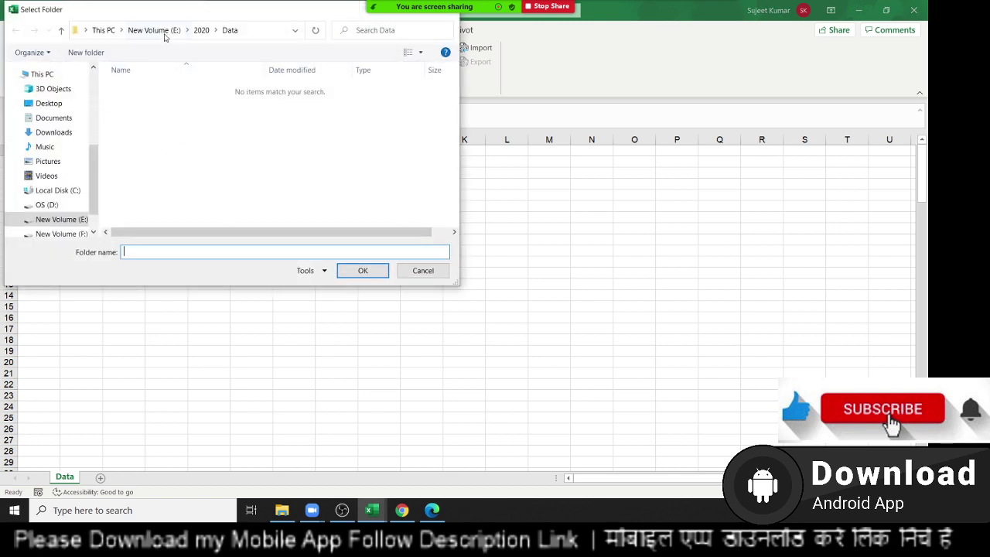
pyautogui.click(197, 30)
pyautogui.click(140, 102)
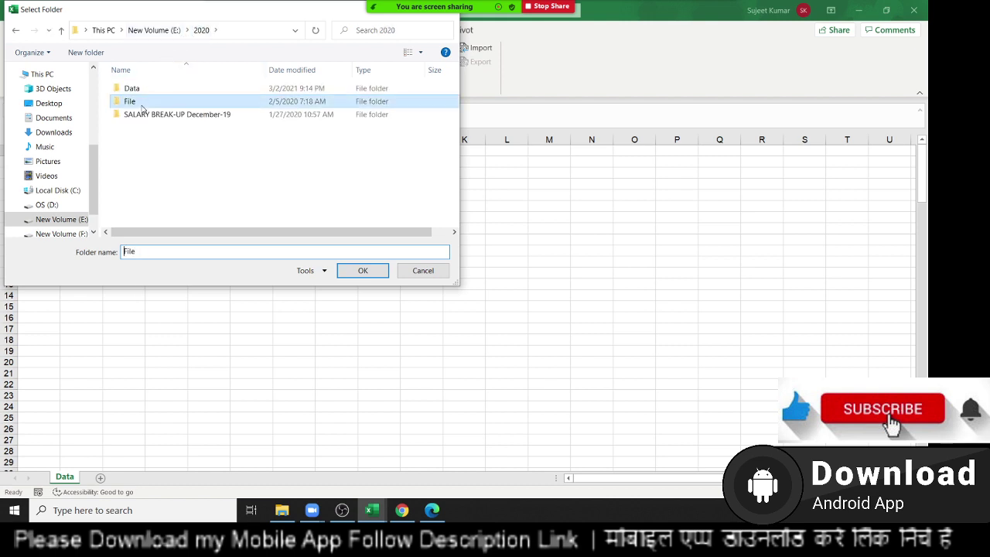
pyautogui.click(363, 270)
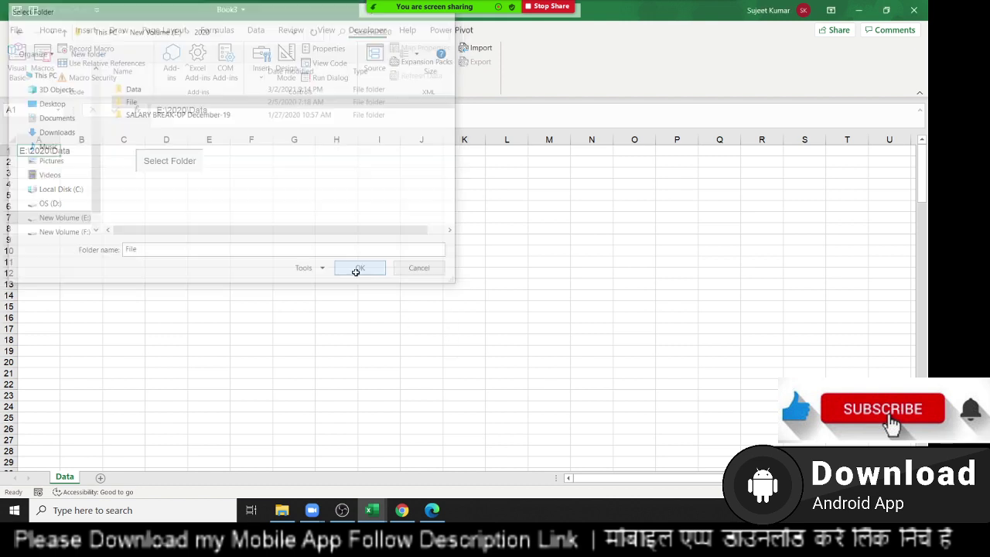
# Run Select Folder, choose New folder on Local Disk (C:), then bring the VBA book PDF forward
pyautogui.click(188, 163)
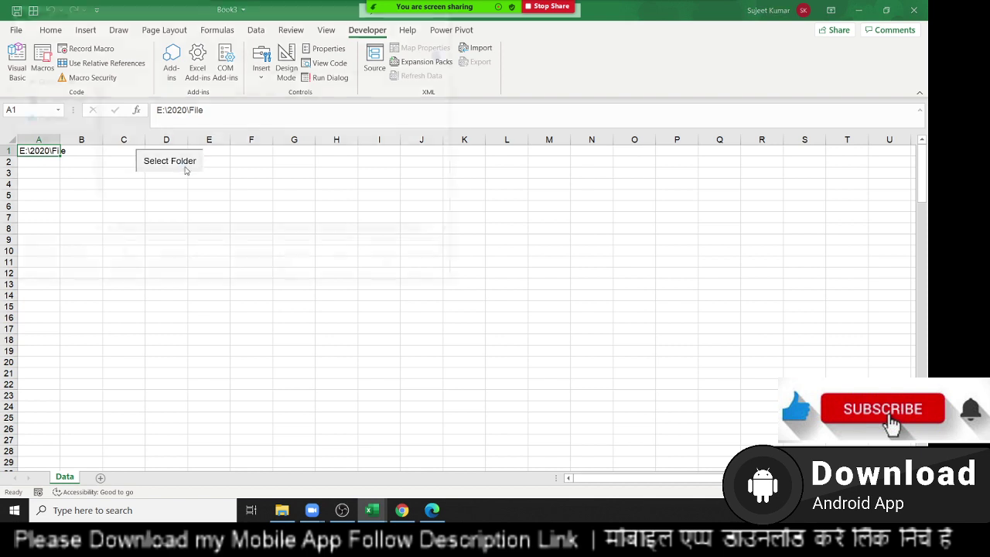
pyautogui.click(65, 191)
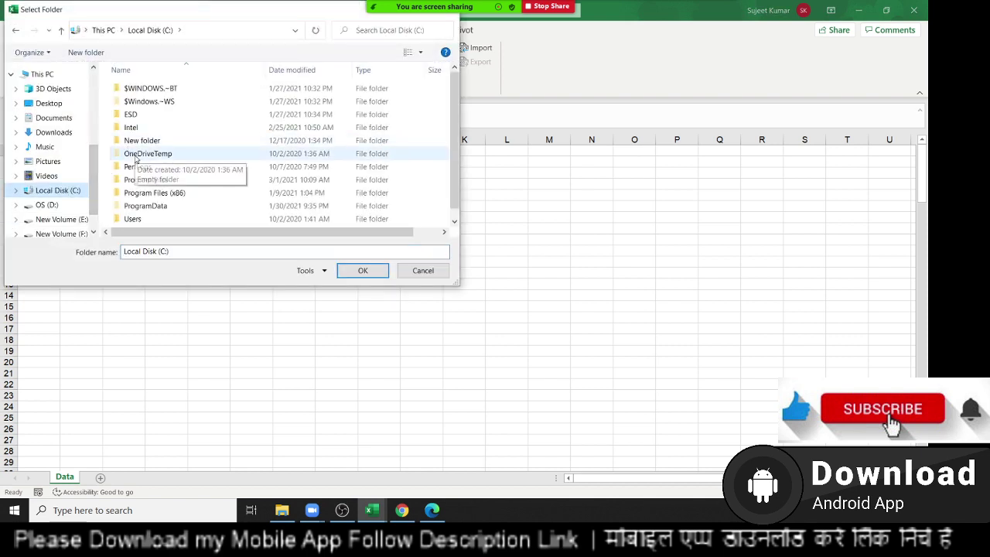
pyautogui.click(145, 153)
pyautogui.click(142, 140)
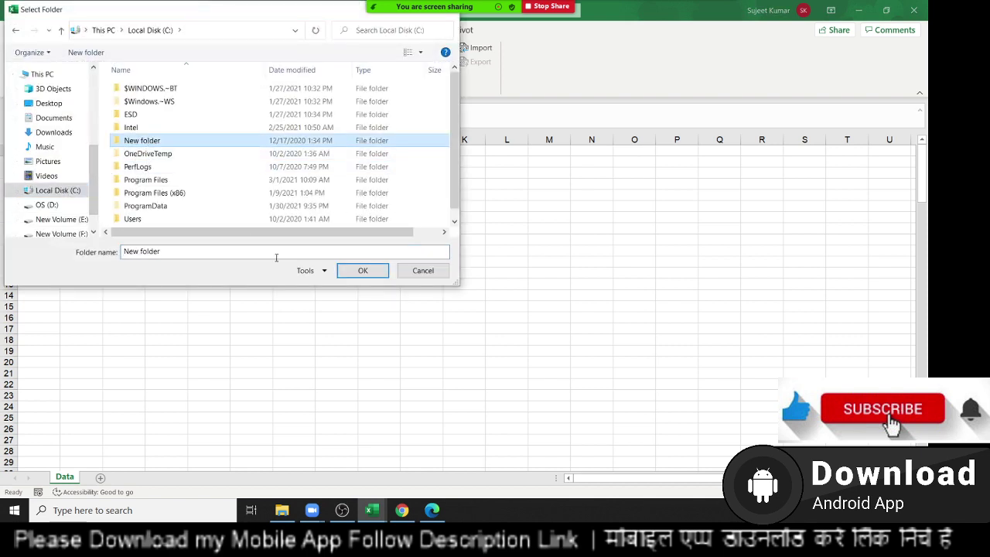
pyautogui.click(362, 270)
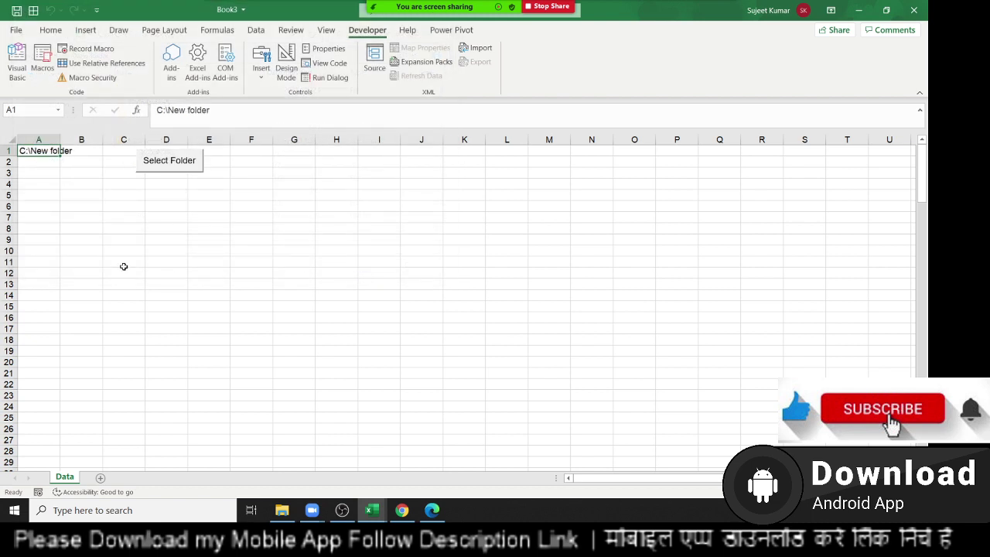
pyautogui.click(122, 267)
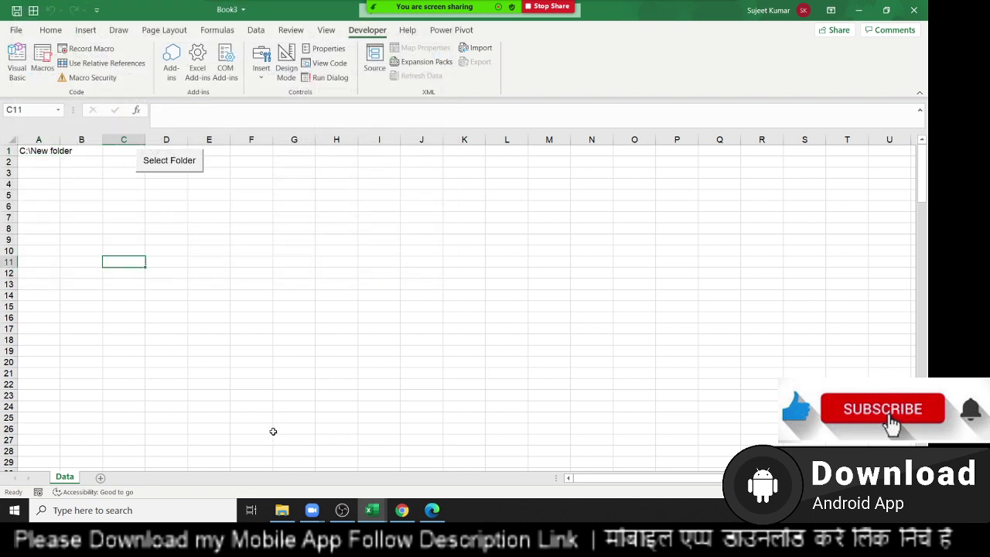
pyautogui.hotkey('alt', 'Tab')
pyautogui.hotkey('alt', 'Tab')
pyautogui.hotkey('alt', 'Tab')
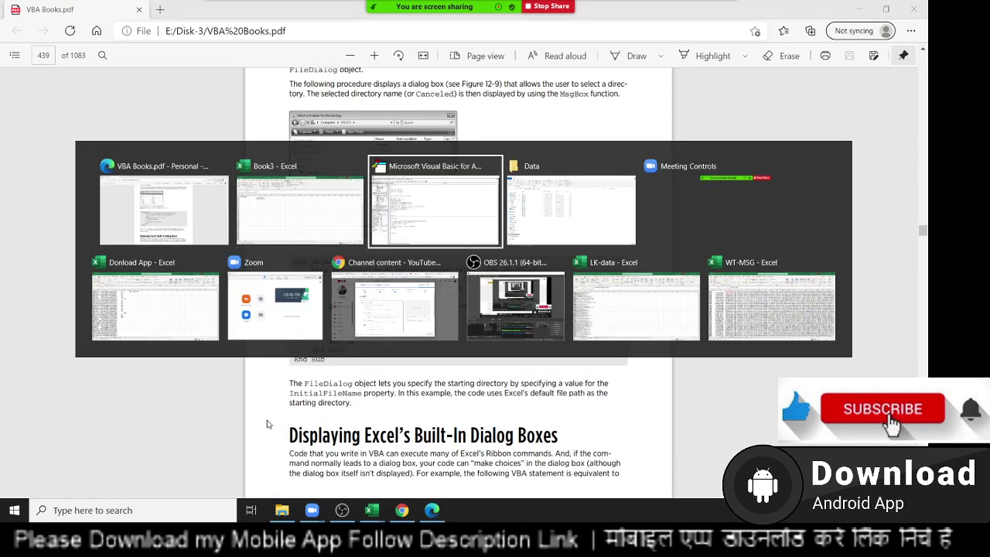
pyautogui.hotkey('alt', 'shift', 'Tab')
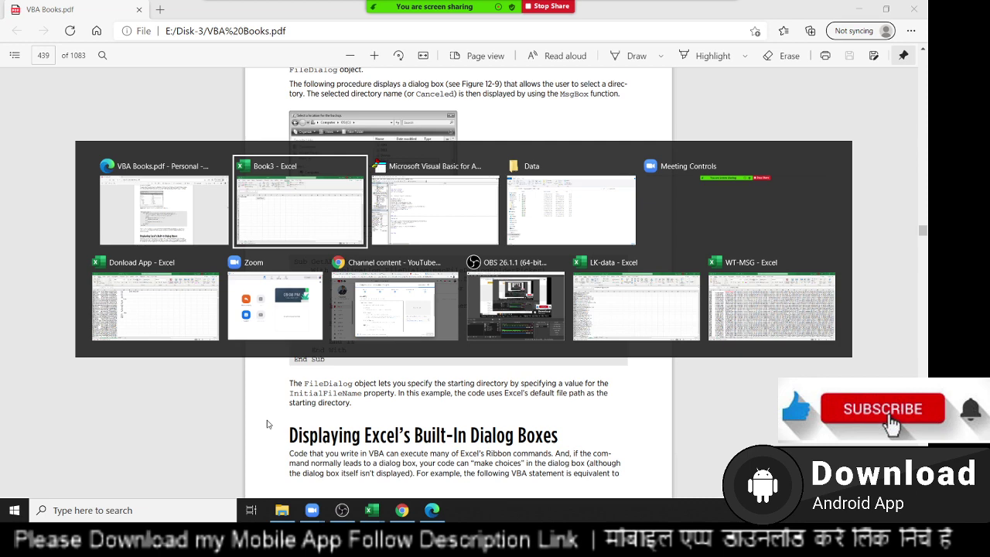
# In the VBA editor, highlight the "E:\2020\Data\" path on the p = line
pyautogui.hotkey('alt', 'Tab')
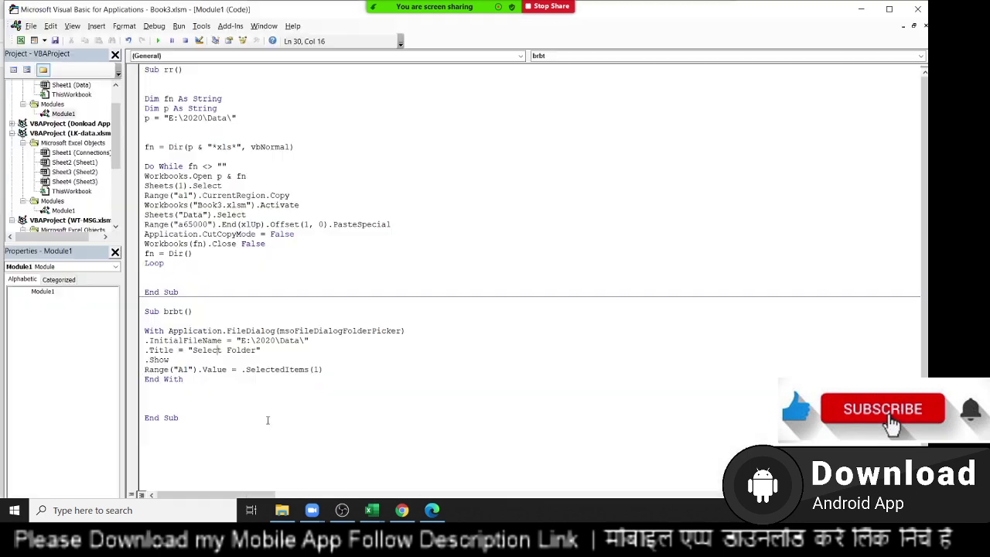
pyautogui.moveTo(162, 117); pyautogui.dragTo(264, 114)
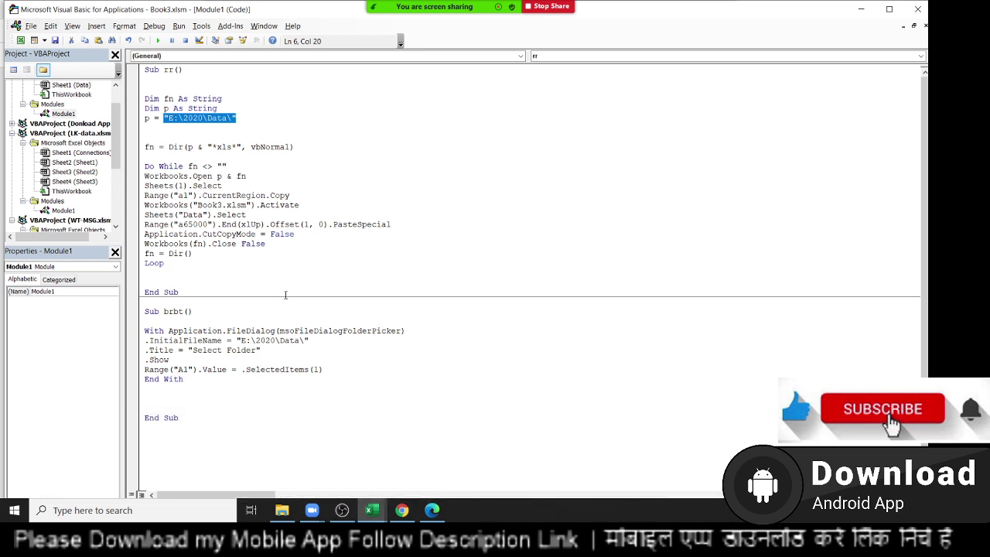
# Return to the VBA Books PDF and highlight the GetSaveAsFilename syntax line
pyautogui.click(431, 510)
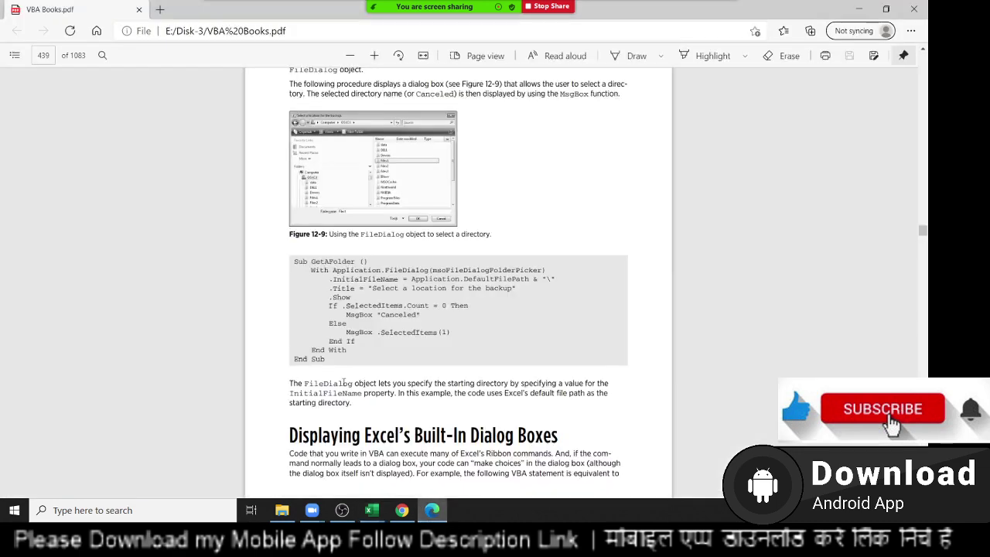
pyautogui.scroll(5, 342, 294)
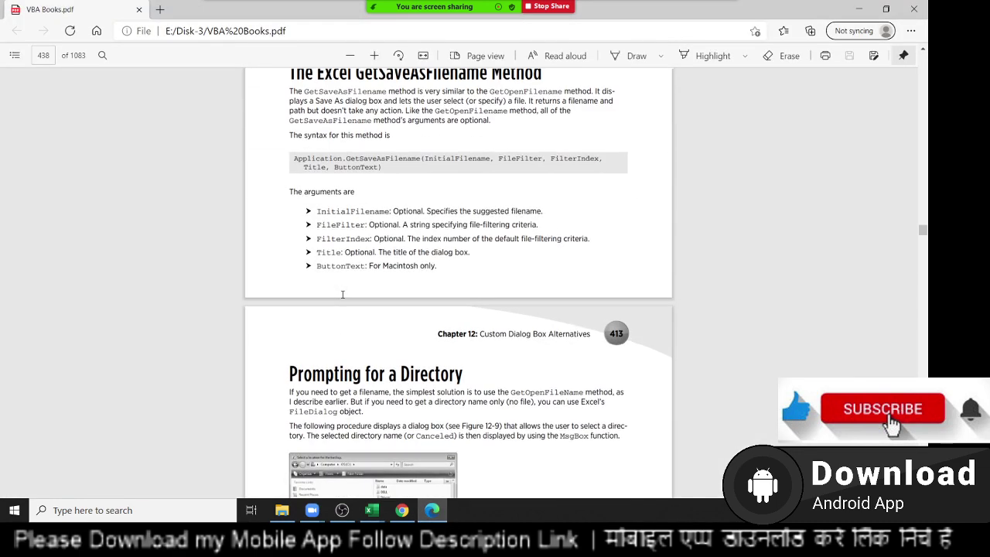
pyautogui.scroll(2, 343, 294)
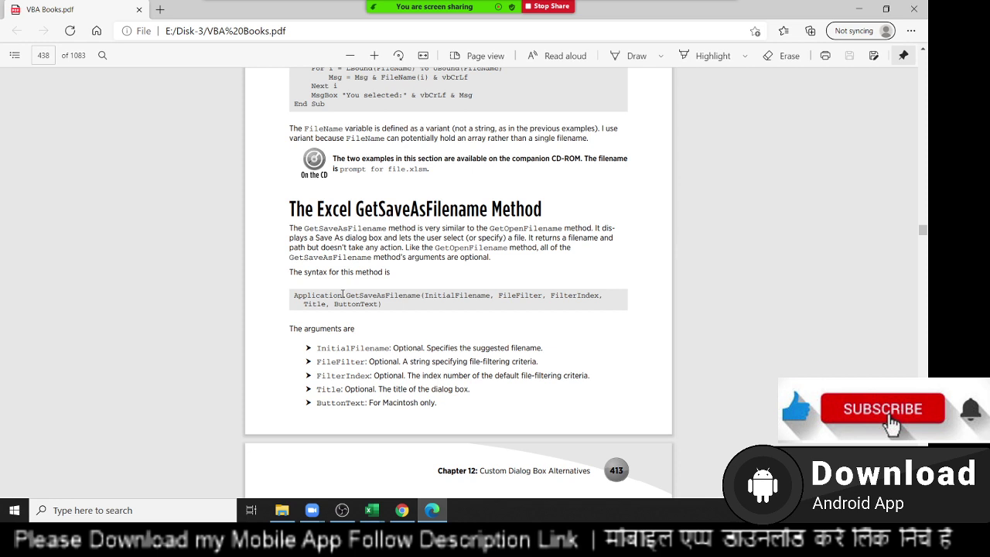
pyautogui.moveTo(295, 294); pyautogui.dragTo(371, 317)
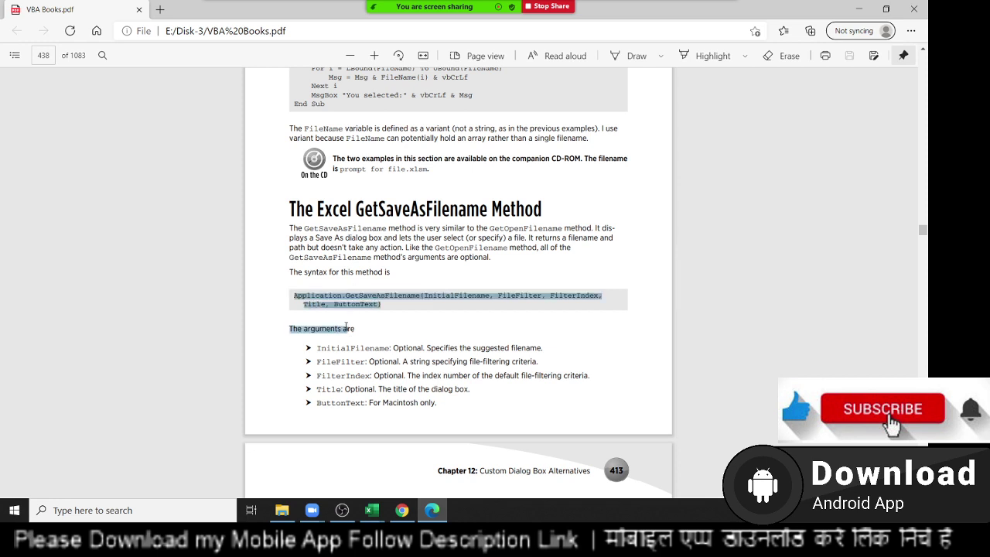
# Scroll up to page 435's GetOpenFilename method and highlight its syntax line
pyautogui.scroll(5, 370, 317)
pyautogui.scroll(5, 372, 318)
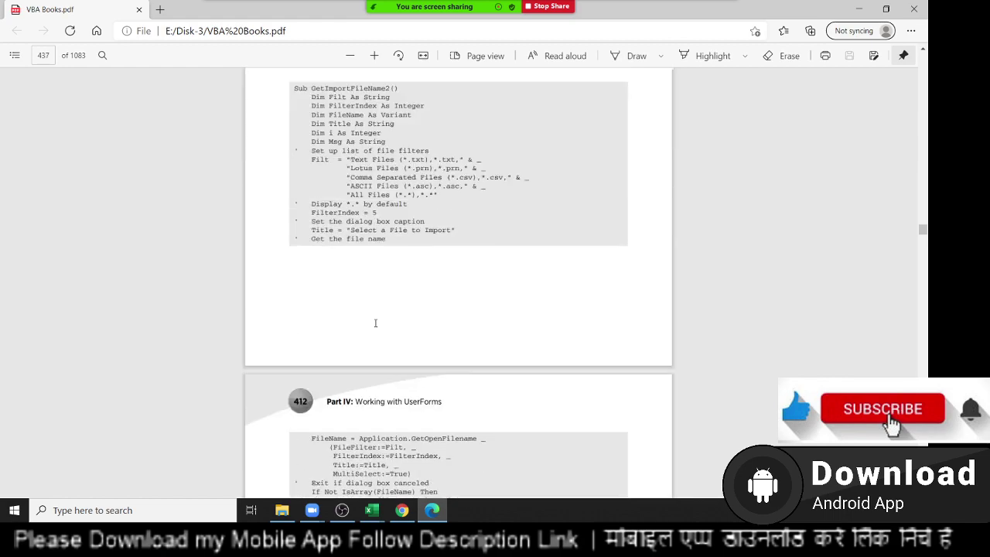
pyautogui.scroll(5, 375, 318)
pyautogui.scroll(5, 378, 321)
pyautogui.scroll(5, 378, 320)
pyautogui.scroll(5, 377, 320)
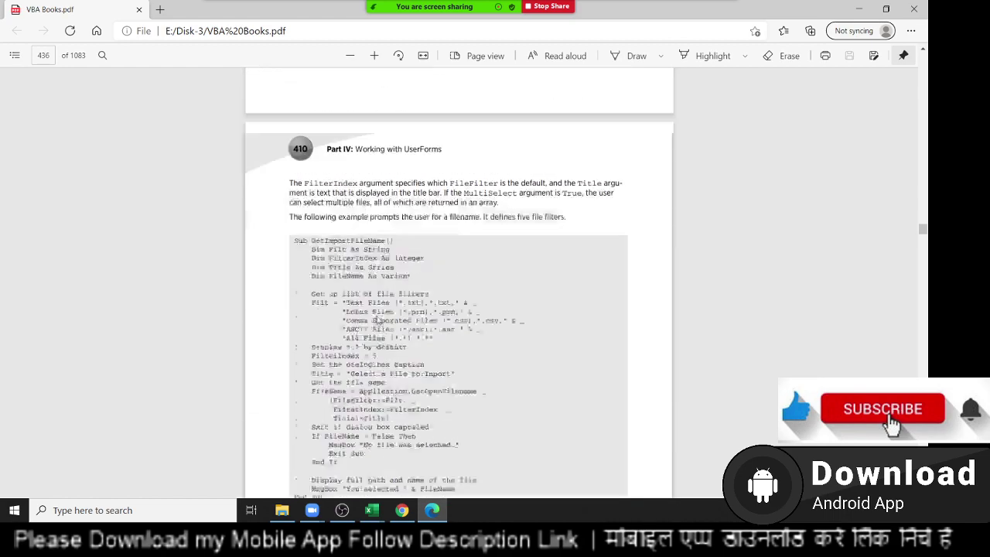
pyautogui.scroll(5, 378, 320)
pyautogui.scroll(5, 379, 320)
pyautogui.scroll(5, 378, 320)
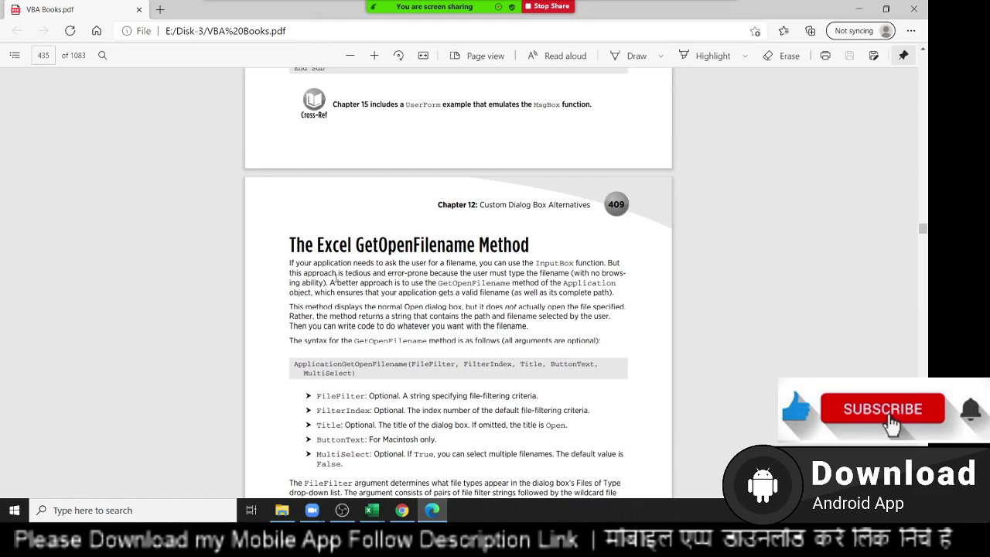
pyautogui.moveTo(291, 364); pyautogui.dragTo(336, 373)
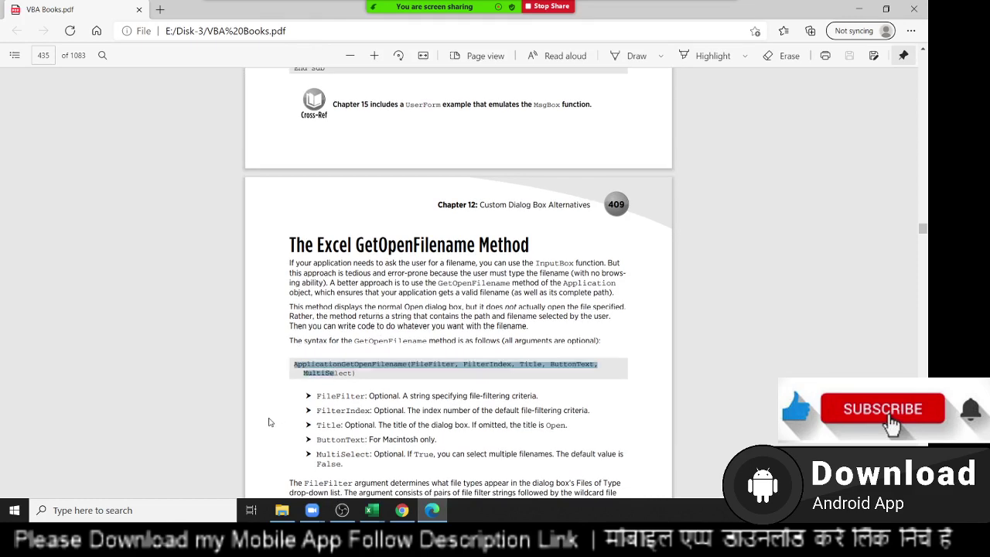
# Scroll back down through the book to the GetSaveAsFilename method section
pyautogui.scroll(2, 272, 421)
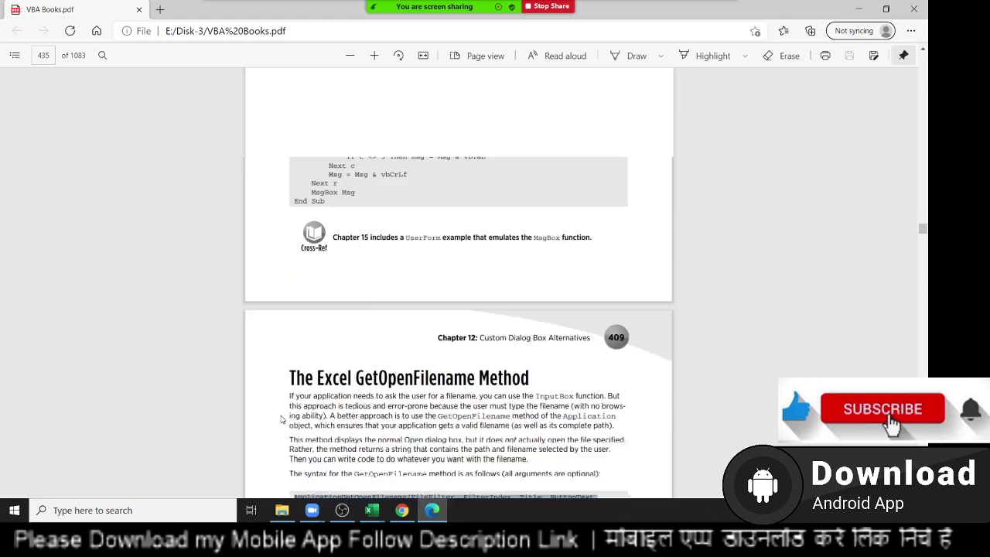
pyautogui.scroll(5, 274, 420)
pyautogui.scroll(5, 277, 420)
pyautogui.scroll(-10, 282, 420)
pyautogui.scroll(-3, 283, 419)
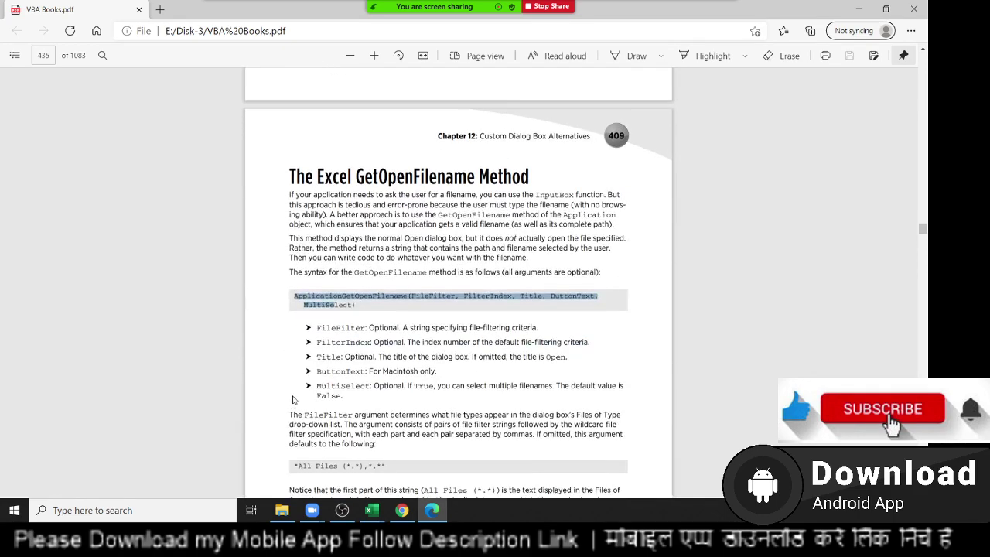
pyautogui.click(328, 313)
pyautogui.scroll(-4, 328, 312)
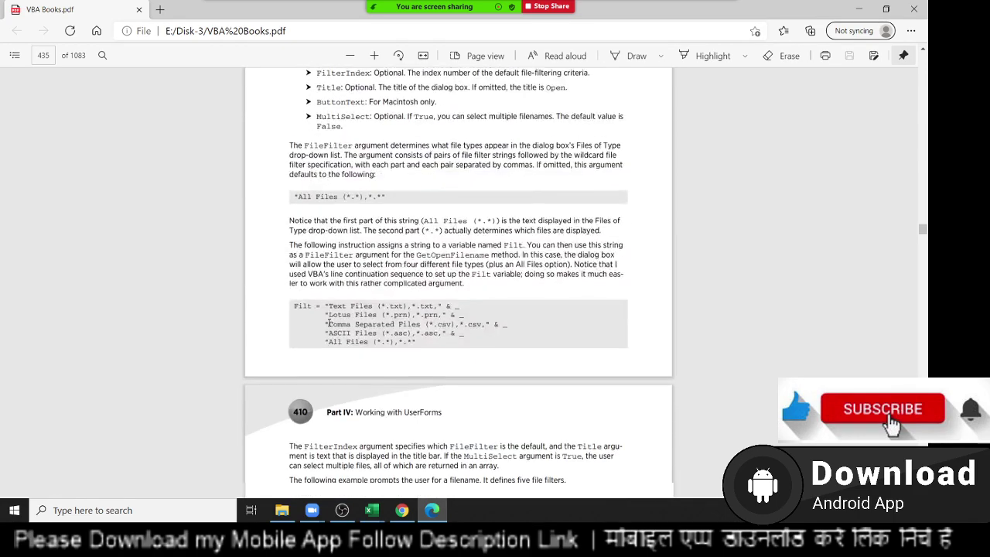
pyautogui.scroll(-2, 327, 318)
pyautogui.scroll(-2, 326, 323)
pyautogui.scroll(-3, 324, 333)
pyautogui.scroll(-3, 325, 333)
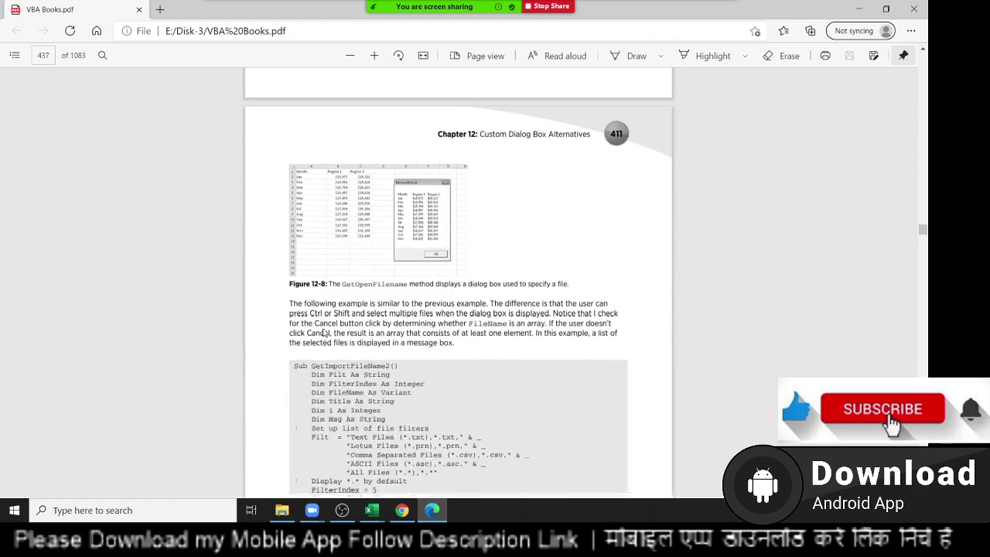
pyautogui.scroll(-2, 327, 331)
pyautogui.scroll(-6, 333, 325)
pyautogui.scroll(-5, 333, 326)
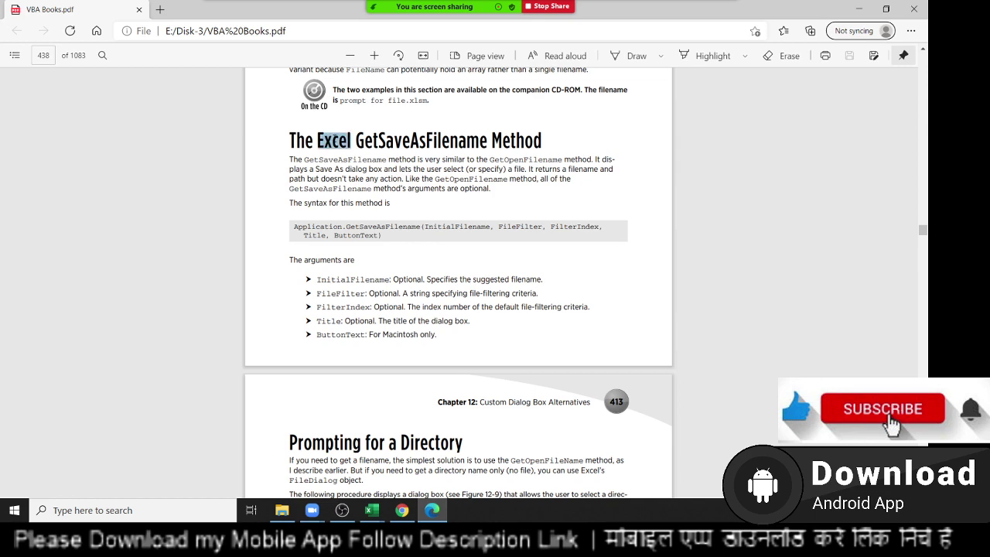
# Show page 439's GetAFolder code and highlight its FolderPicker and InitialFileName lines
pyautogui.tripleClick(335, 141)
pyautogui.scroll(-4, 342, 306)
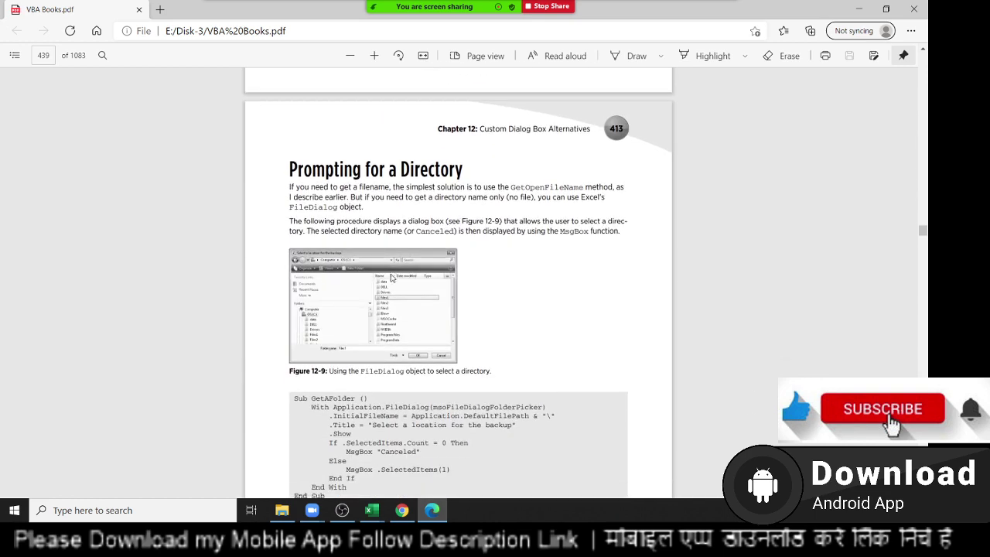
pyautogui.scroll(-3, 352, 279)
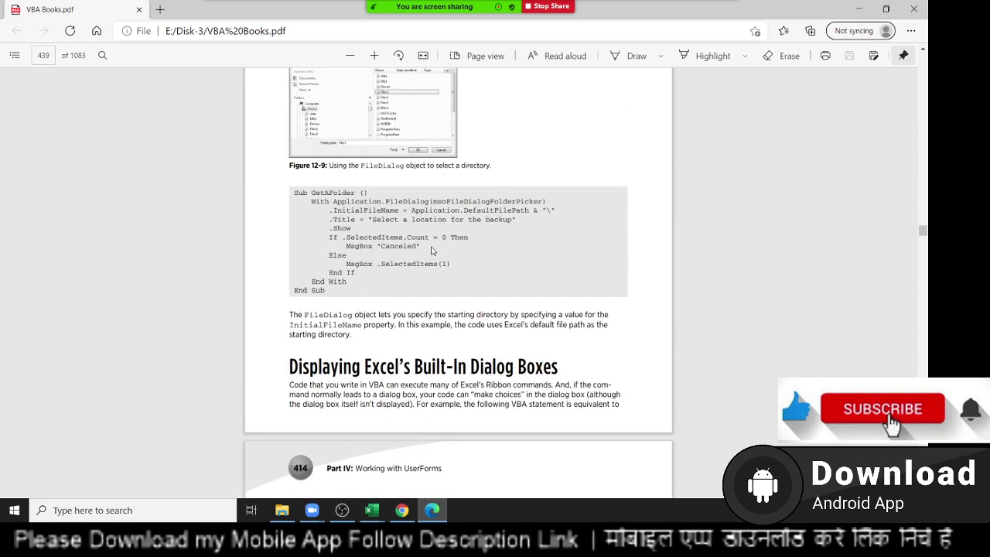
pyautogui.moveTo(435, 210); pyautogui.dragTo(491, 203)
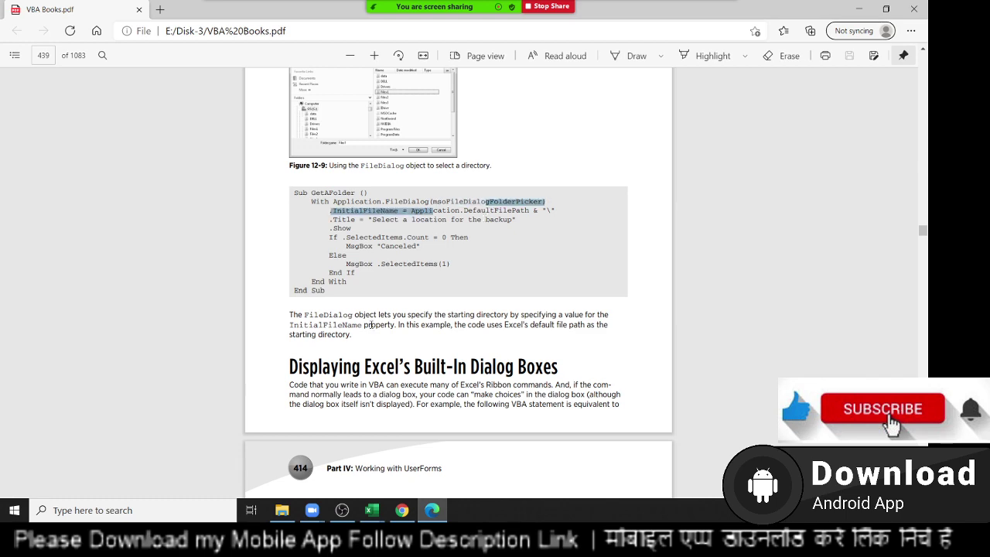
pyautogui.scroll(3, 401, 303)
pyautogui.scroll(3, 401, 303)
pyautogui.scroll(3, 401, 303)
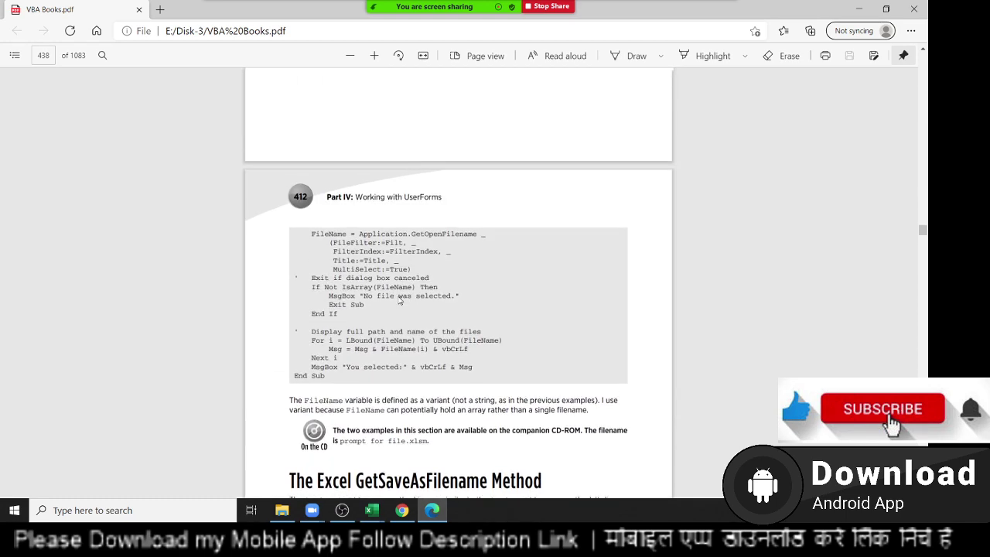
pyautogui.scroll(-1, 425, 442)
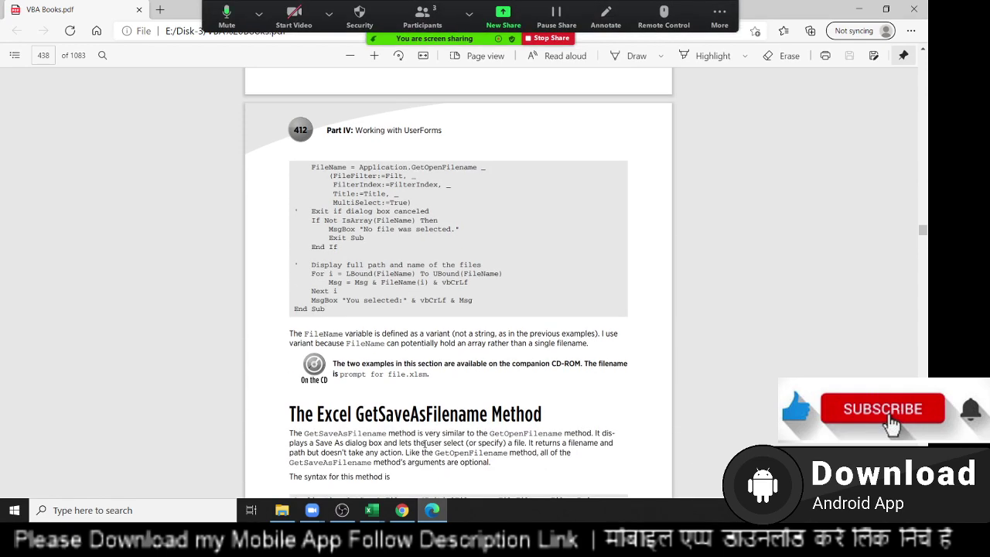
pyautogui.scroll(-2, 425, 448)
pyautogui.scroll(-4, 425, 452)
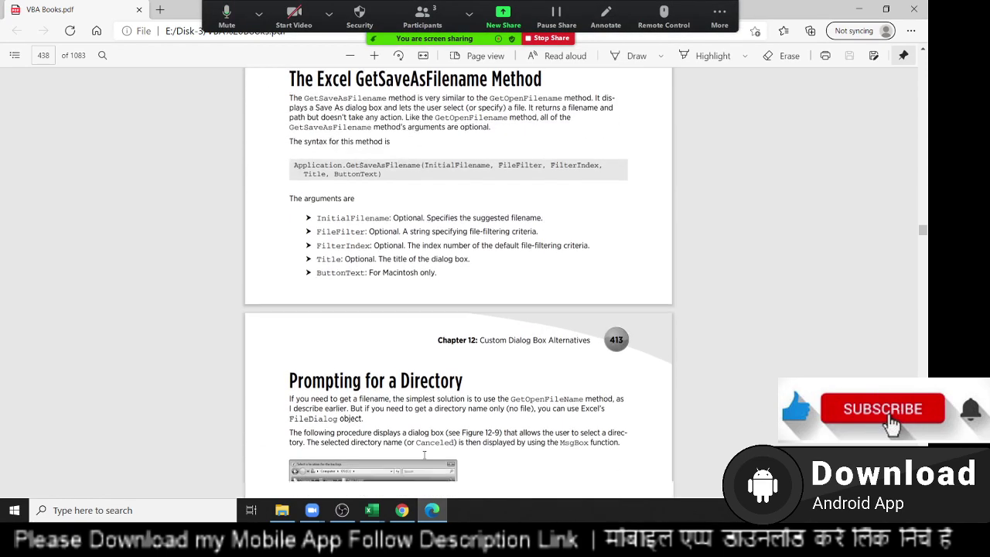
pyautogui.scroll(-1, 424, 457)
pyautogui.scroll(-2, 423, 449)
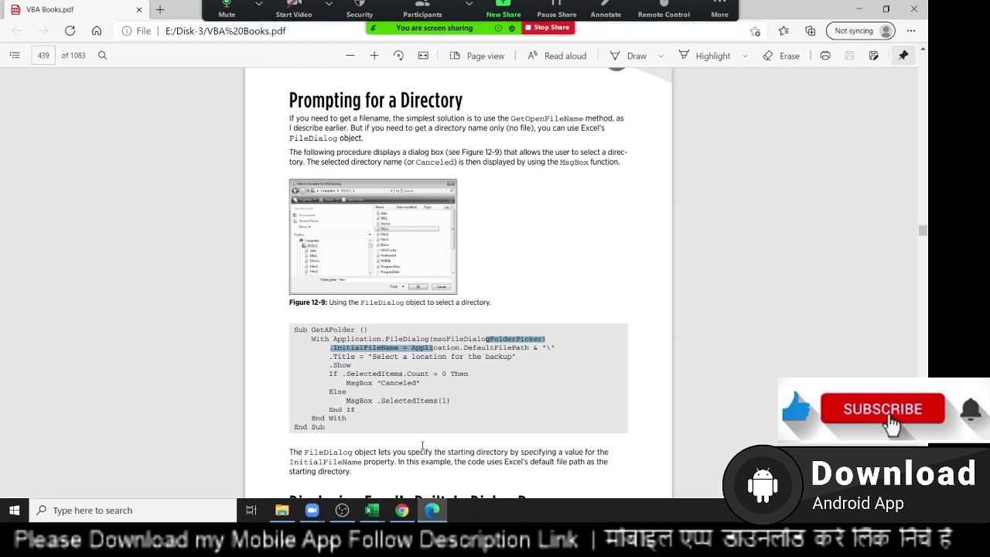
# Minimize Edge and the VBA editor, then show the Windows desktop with Win+D
pyautogui.click(867, 14)
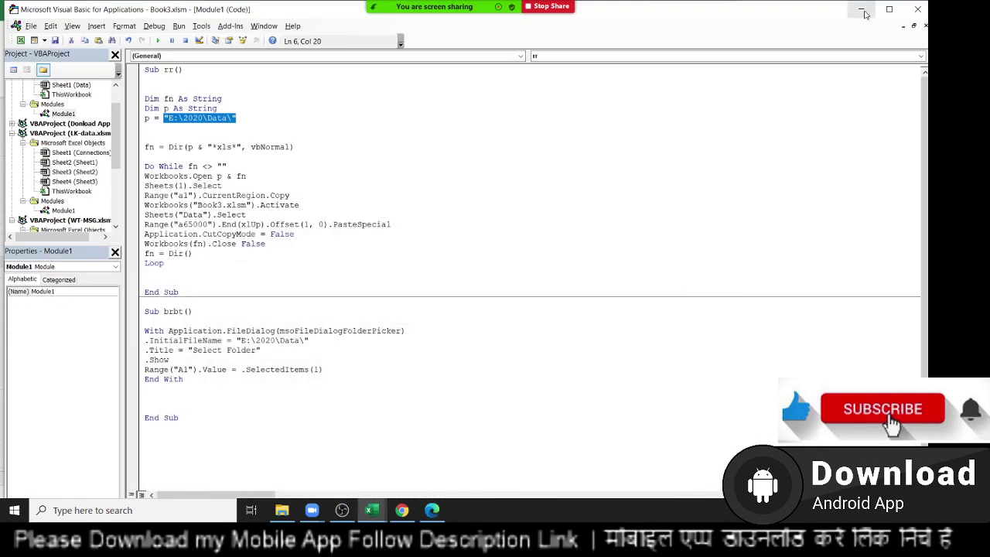
pyautogui.click(867, 14)
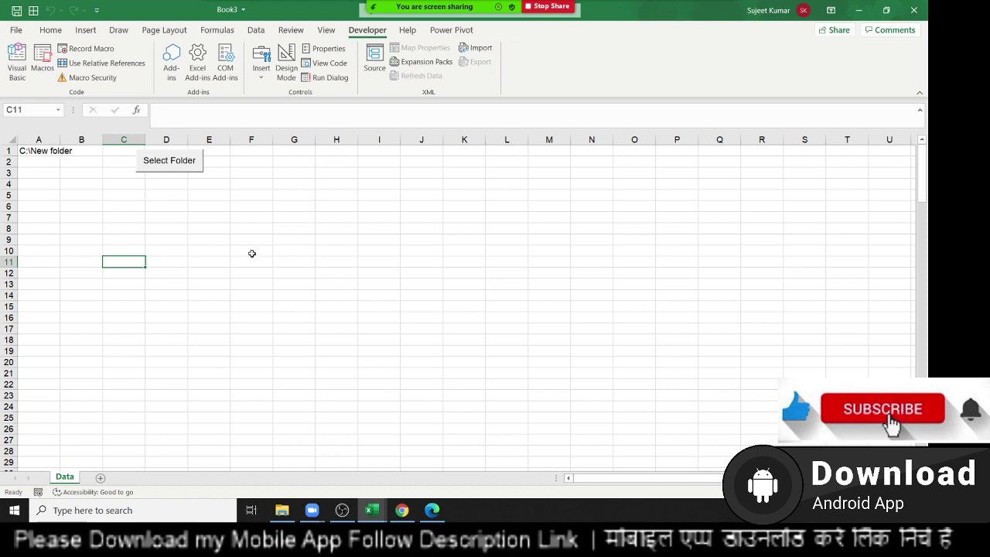
pyautogui.press('super+d')
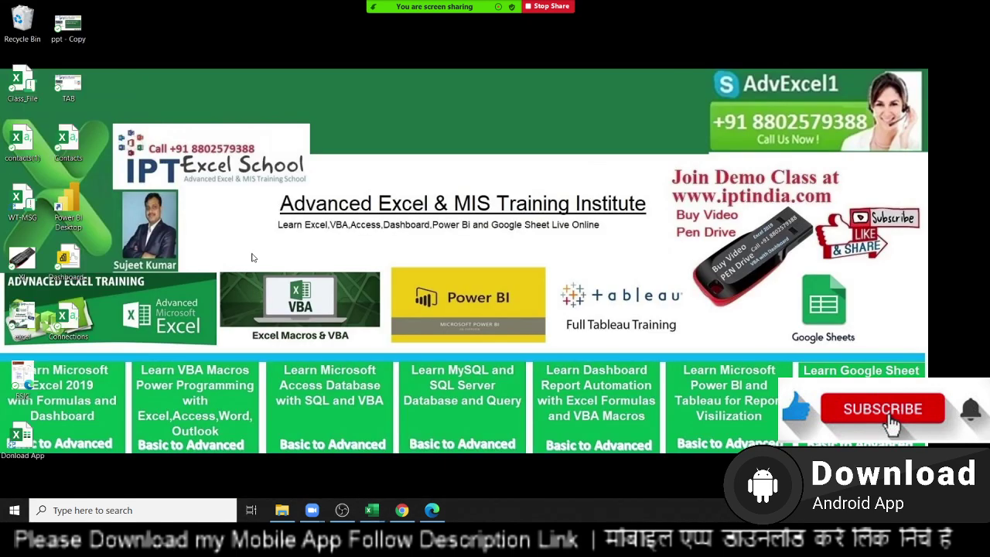